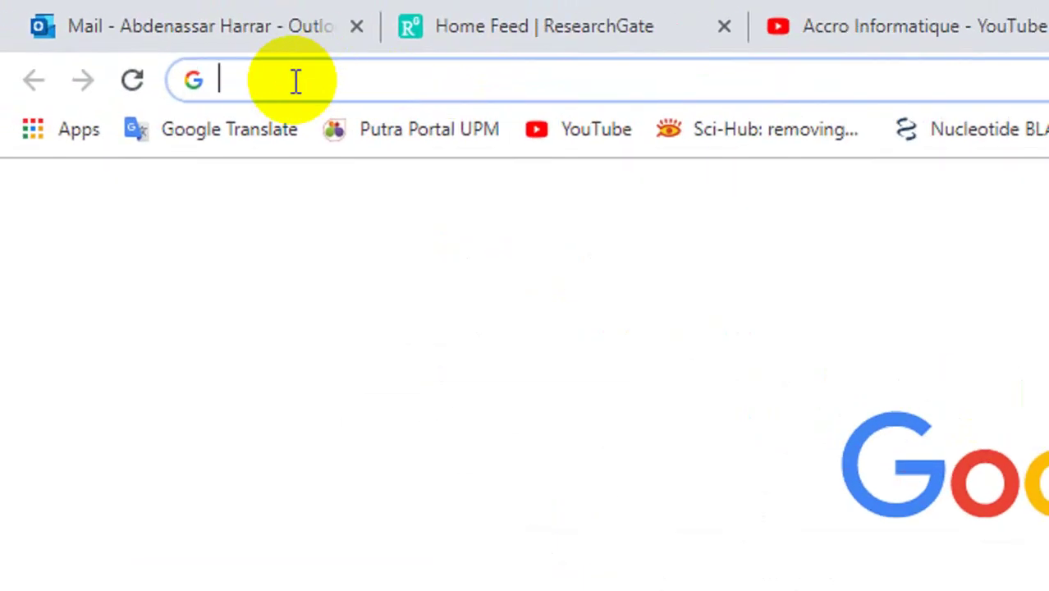
Search Google for 'smart servier medical art' and open the smart.servier.com top result.
type("smar")
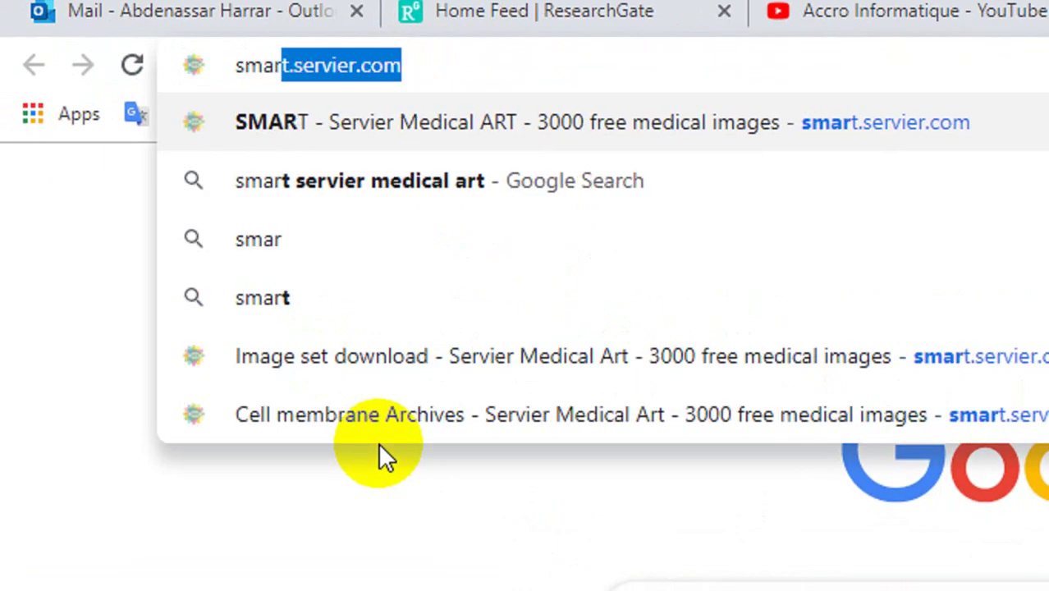
type("t")
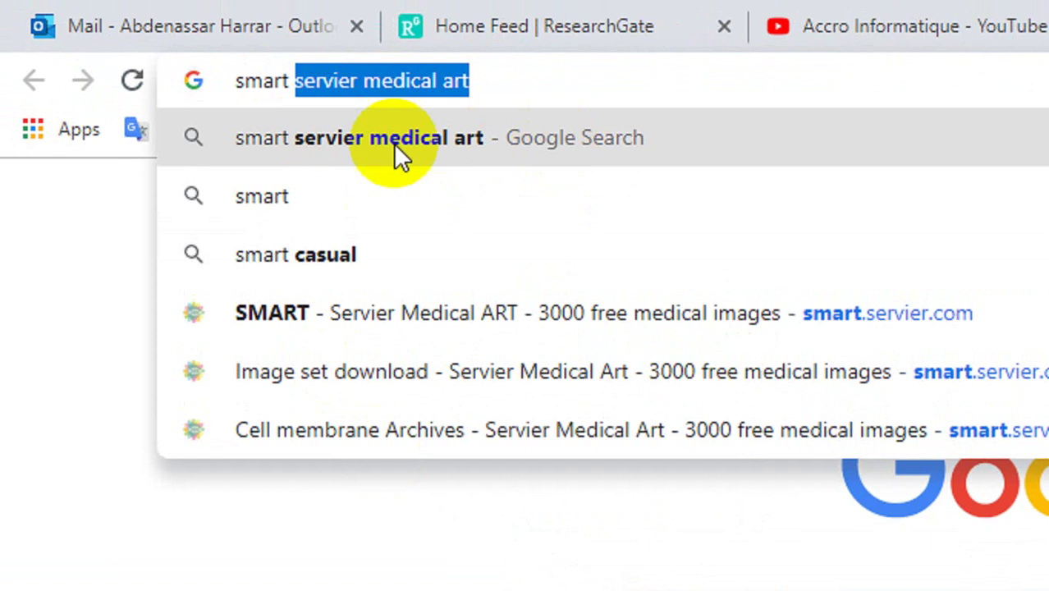
left_click(424, 140)
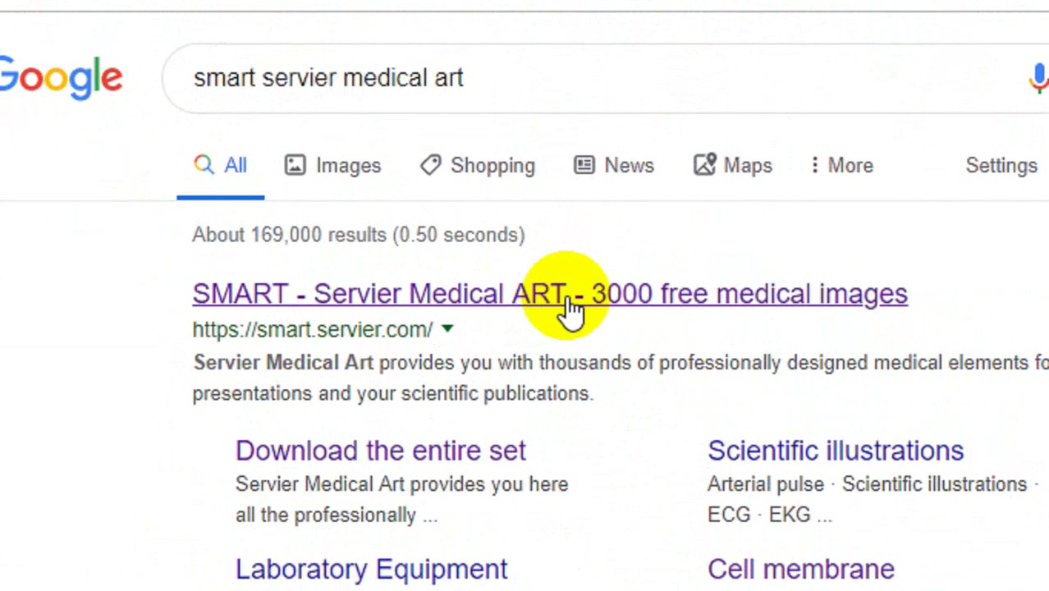
left_click(292, 221)
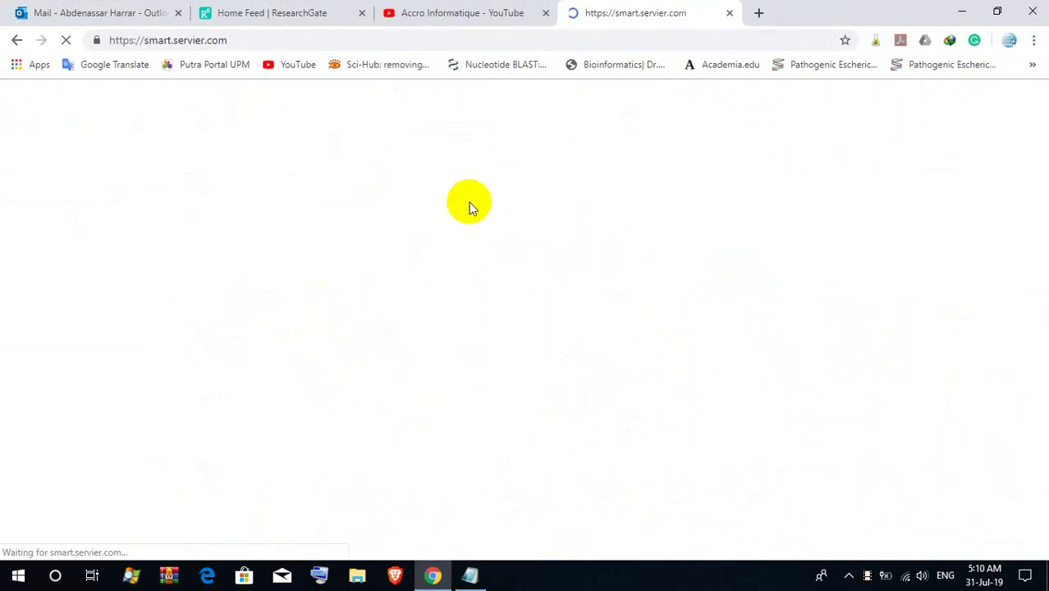
Go to the Image set download page and request the full PPT set, SMART_complete_set_EN_2.zip.
scroll(164, 196, "down", 4)
scroll(149, 197, "down", 3)
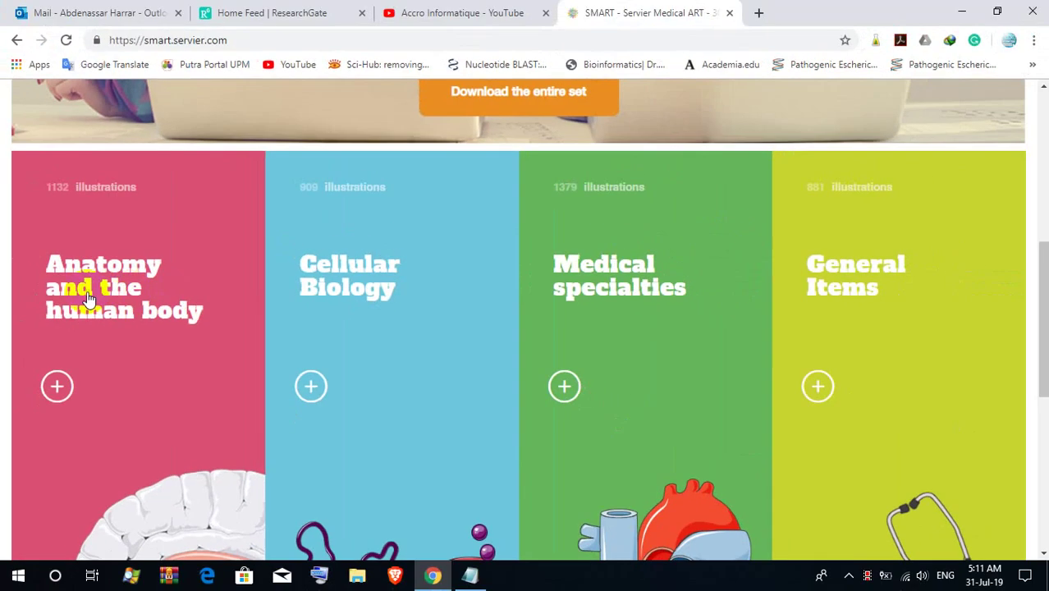
scroll(87, 300, "down", 5)
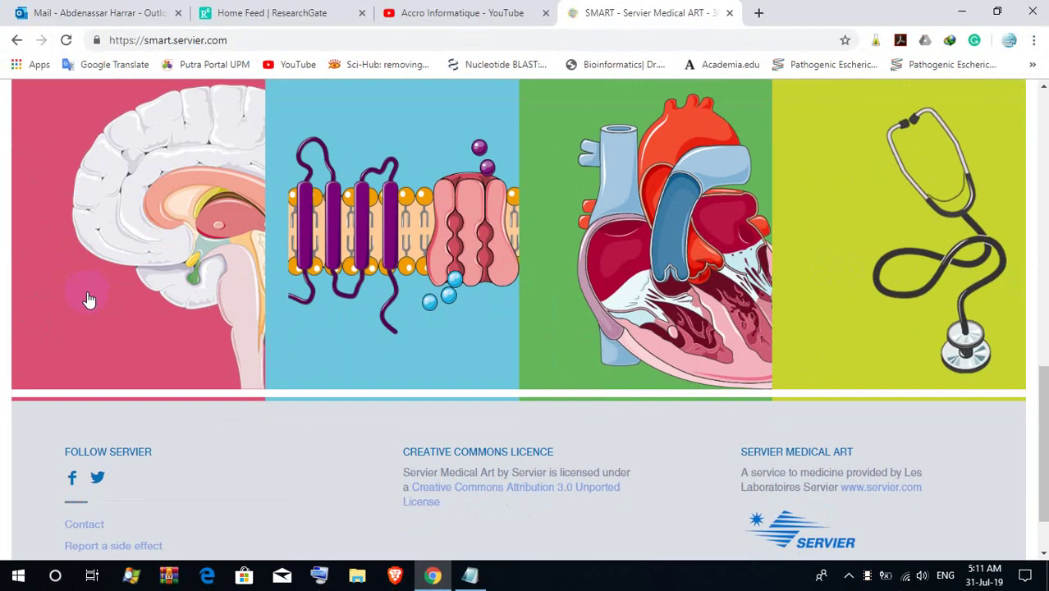
scroll(87, 300, "down", 1)
scroll(277, 321, "up", 2)
scroll(278, 322, "up", 1)
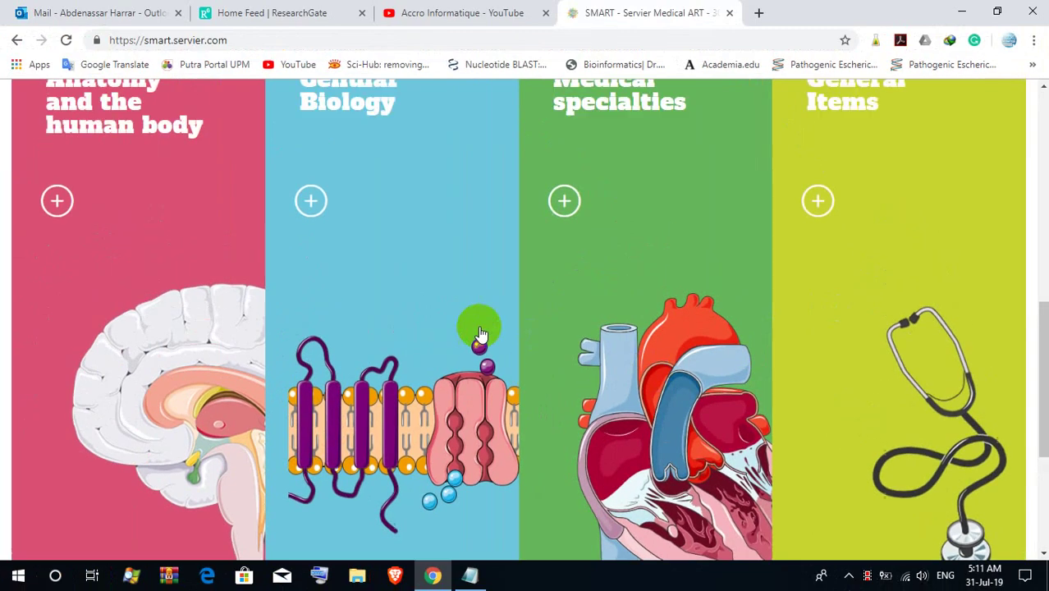
scroll(480, 328, "up", 3)
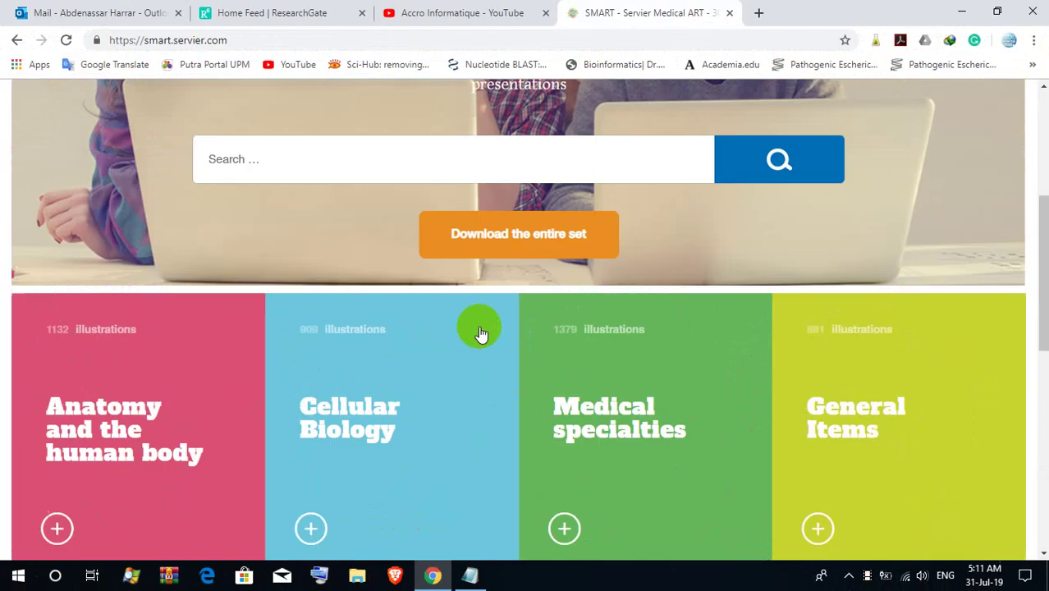
left_click(507, 260)
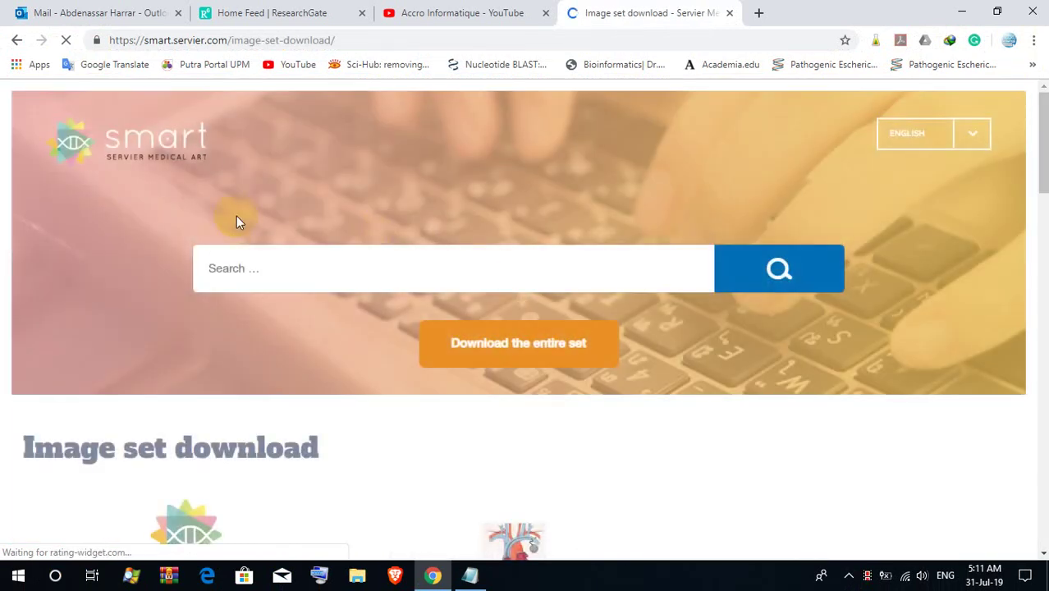
left_click(548, 345)
scroll(186, 271, "down", 4)
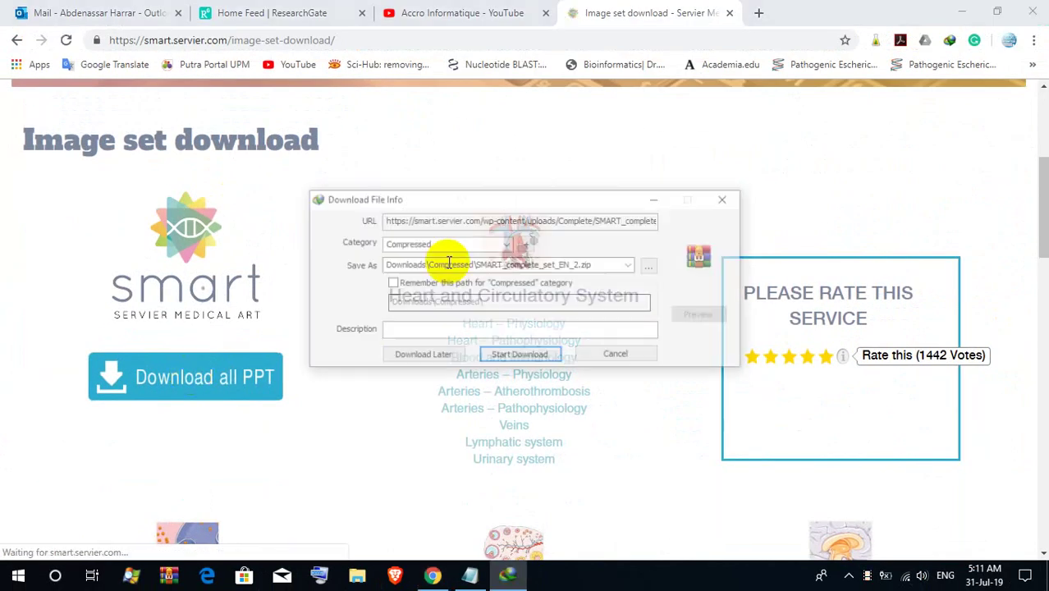
Start the 81.58 MB download of SMART_complete_set_EN_2.zip and open the archive once complete.
left_click(519, 353)
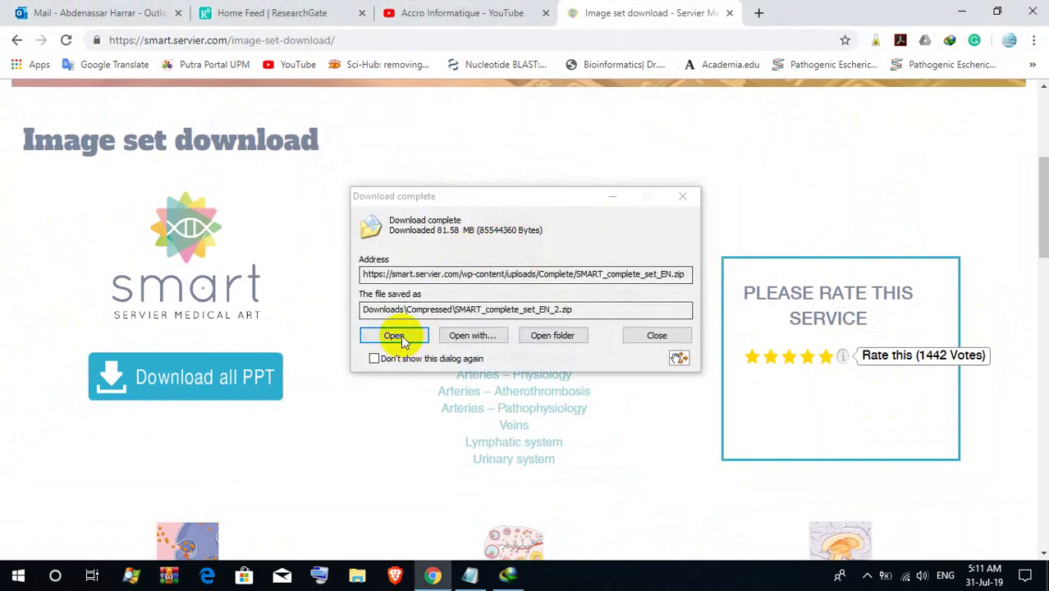
left_click(399, 335)
Browse SMART_PPT > Cellular Biology and histology and open Cell_membrane.ppt in PowerPoint.
left_click(34, 161)
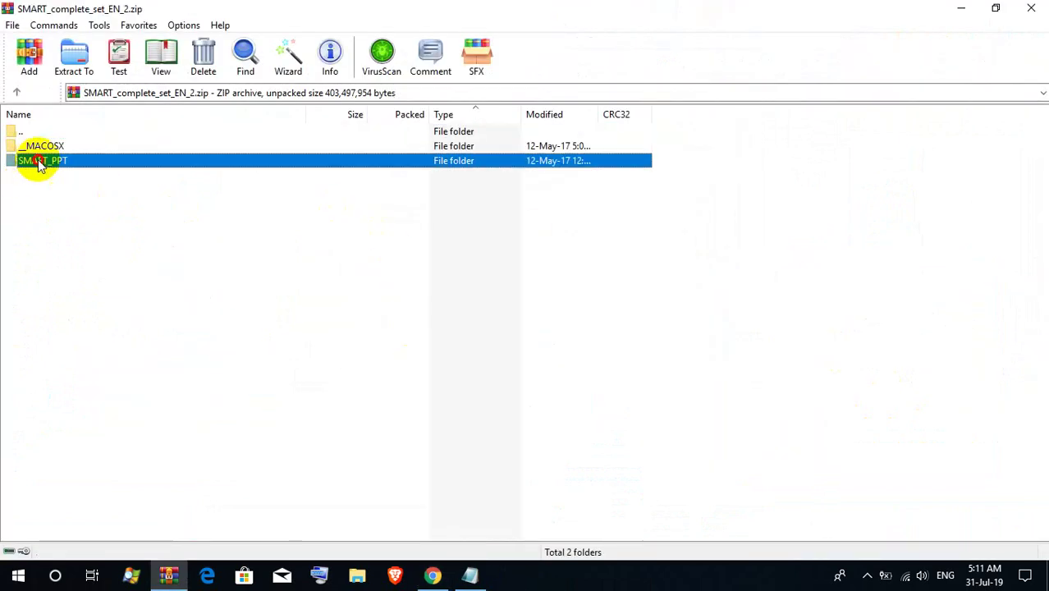
double_click(75, 297)
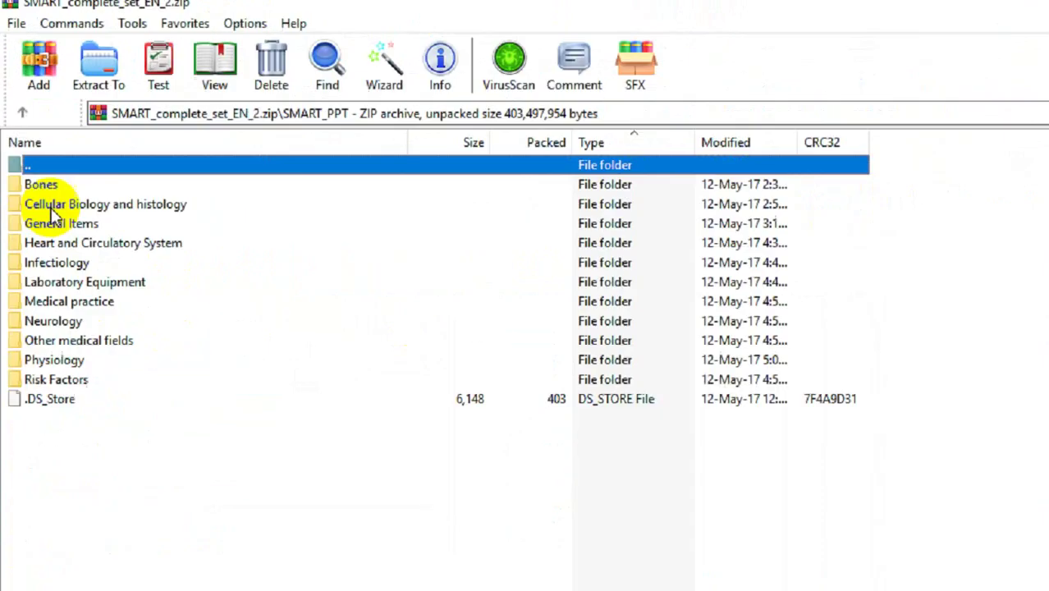
left_click(31, 147)
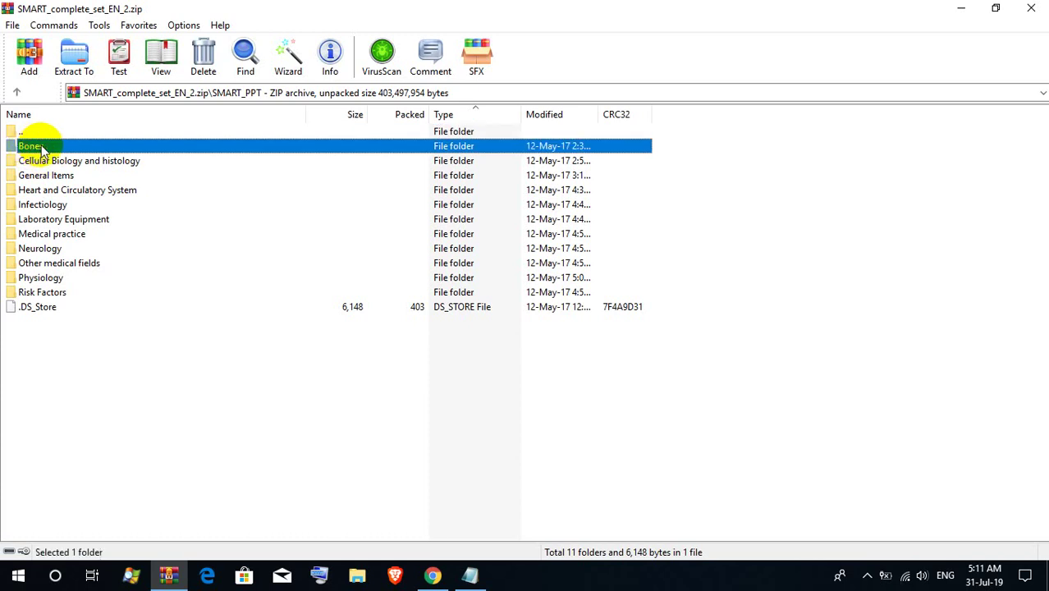
left_click(49, 161)
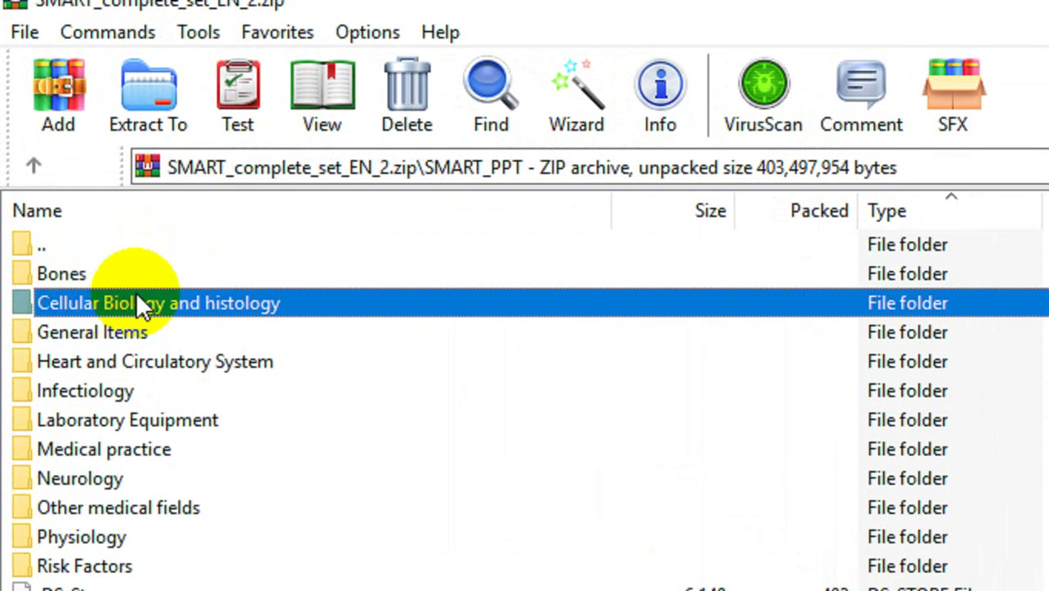
left_click(72, 275)
left_click(72, 302)
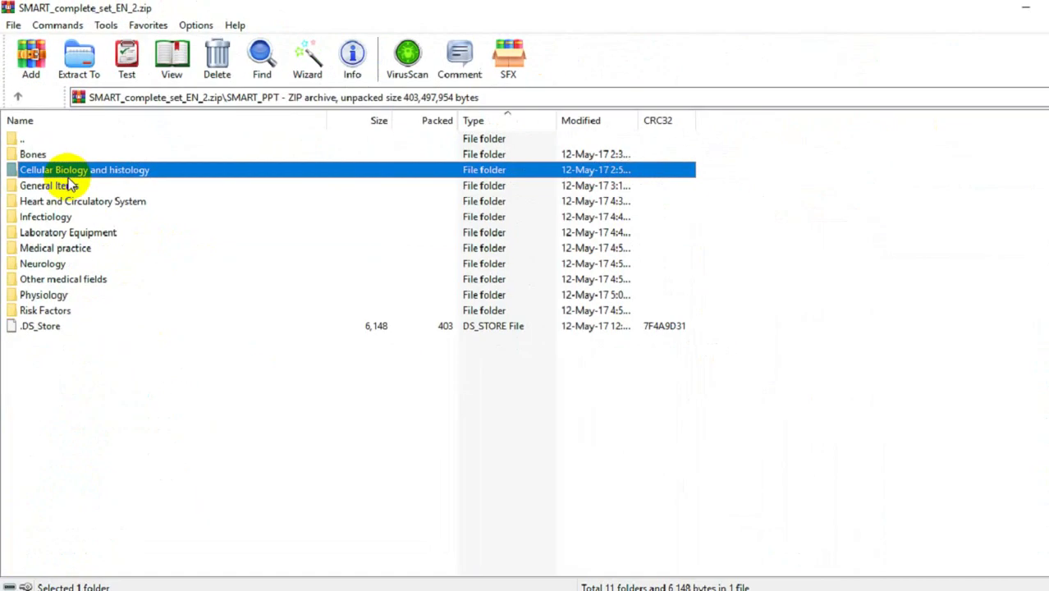
double_click(72, 303)
double_click(58, 147)
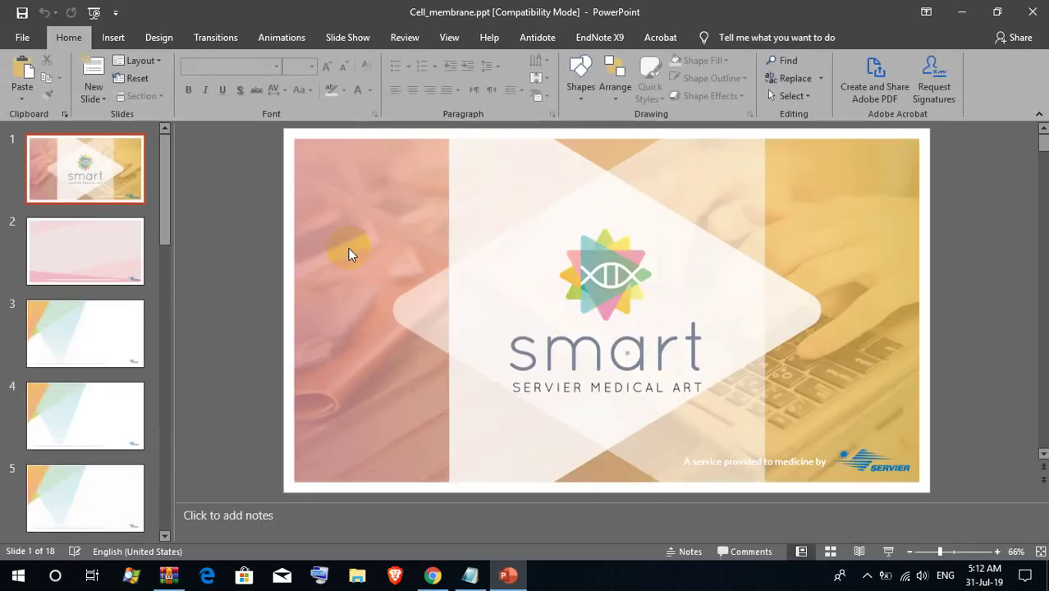
Browse Cell_membrane slides 2 through 8, nudging the Empty cells (6) title and selecting the cell drawing.
left_click(115, 242)
scroll(106, 264, "down", 2)
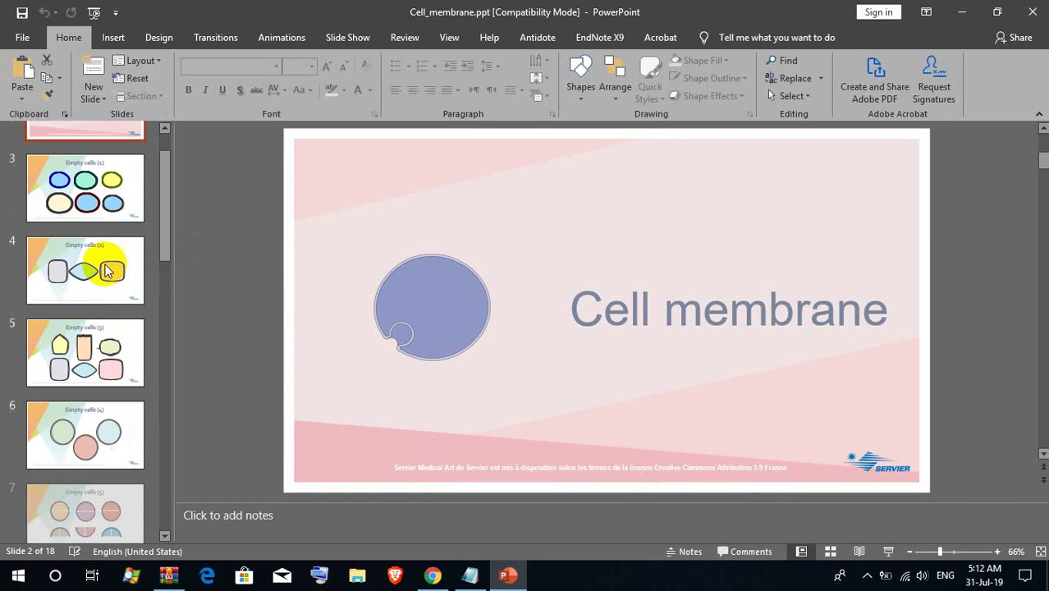
left_click(105, 197)
left_click(113, 277)
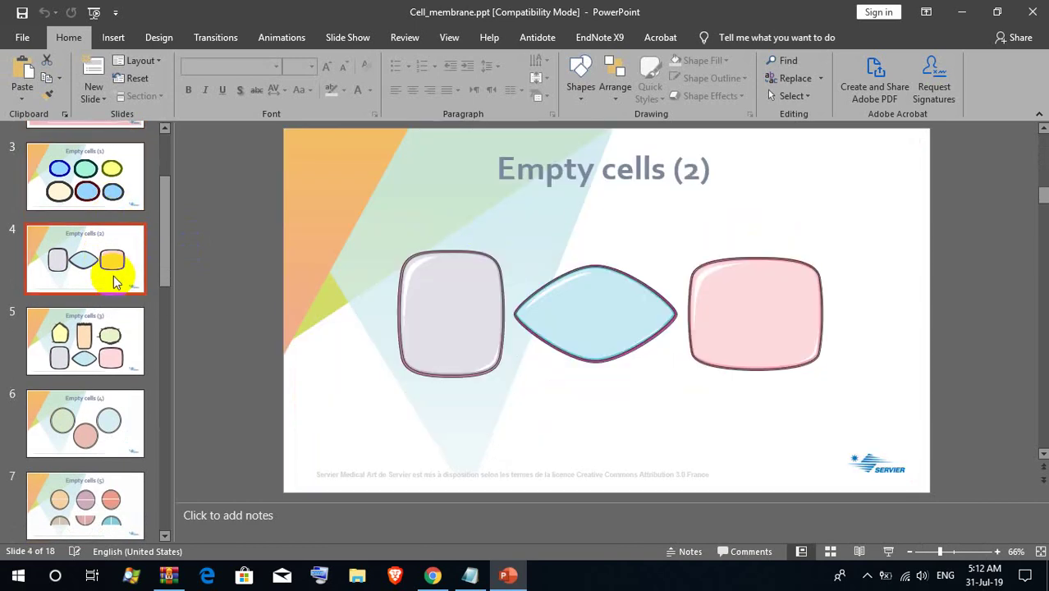
scroll(94, 361, "down", 2)
scroll(90, 337, "down", 2)
left_click(96, 343)
left_click(90, 456)
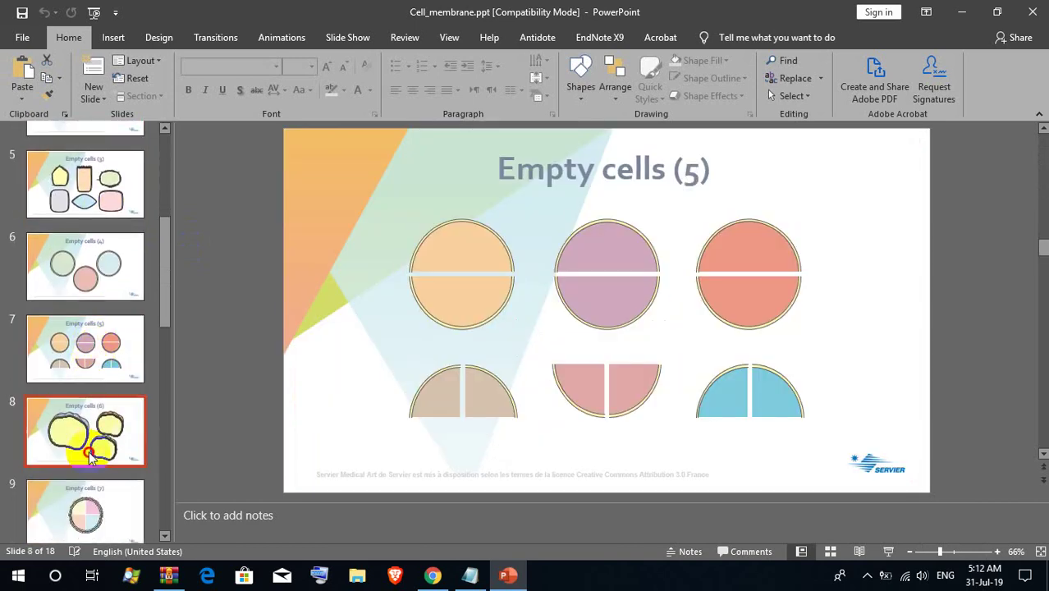
mouse_move(386, 201)
left_mouse_down()
mouse_move(532, 285)
mouse_move(456, 192)
left_mouse_up()
left_click(469, 298)
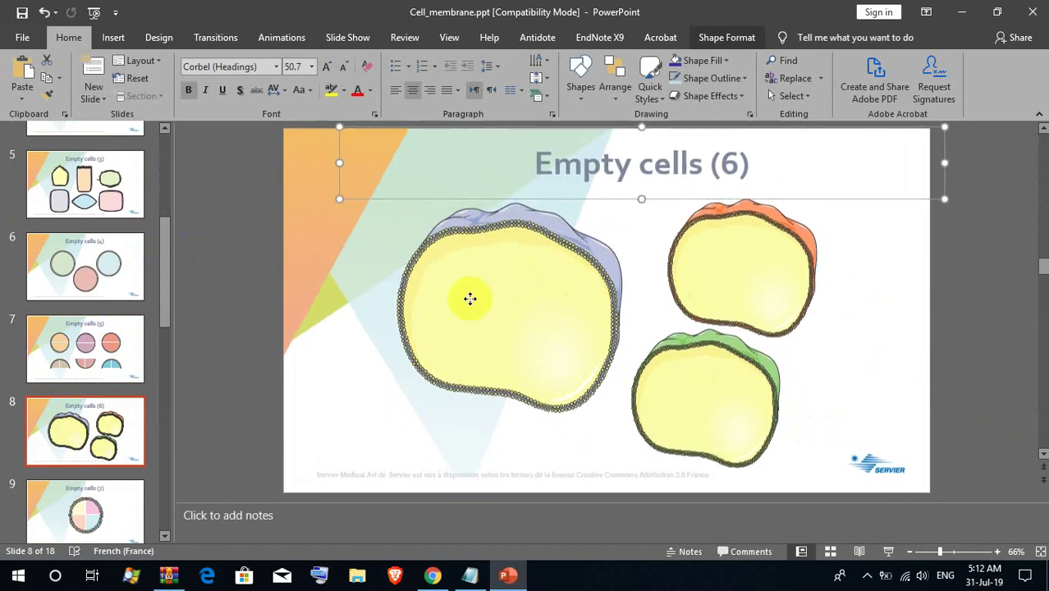
View slides 9, 13 (Vacuoles) and 16 (Endocytosis), then close Cell_membrane.ppt without saving.
scroll(117, 373, "down", 1)
scroll(115, 361, "down", 1)
left_click(110, 362)
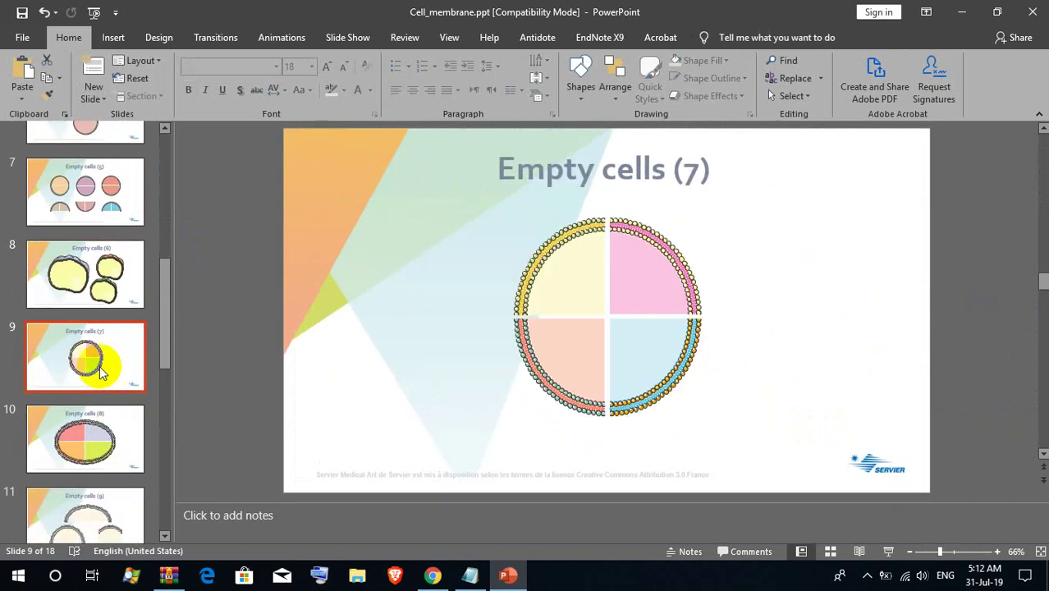
scroll(92, 374, "down", 2)
scroll(93, 371, "down", 3)
left_click(93, 369)
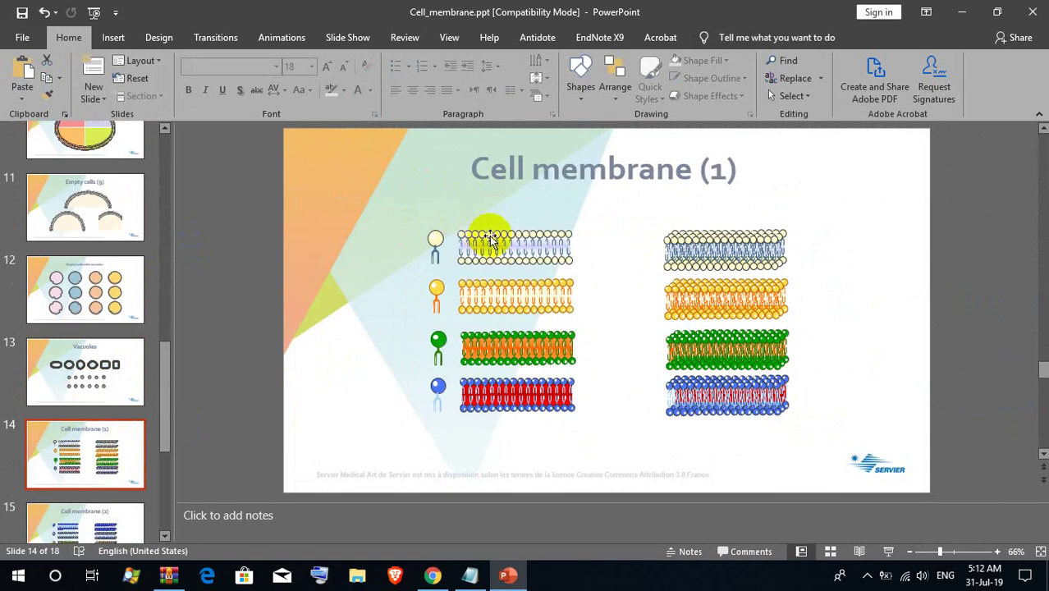
left_click(489, 239)
scroll(86, 343, "down", 2)
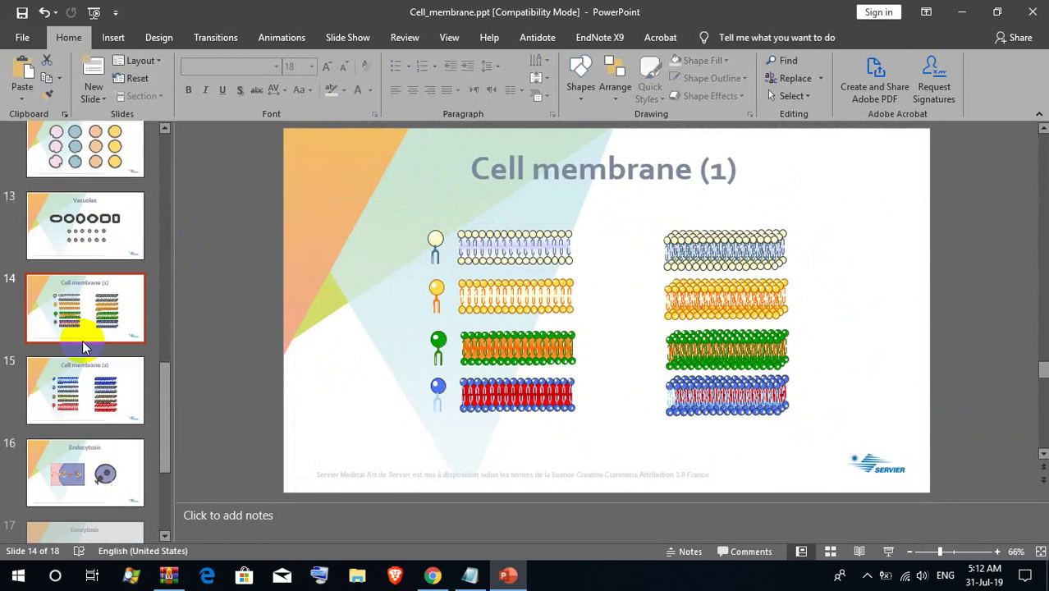
scroll(86, 339, "down", 2)
left_click(105, 326)
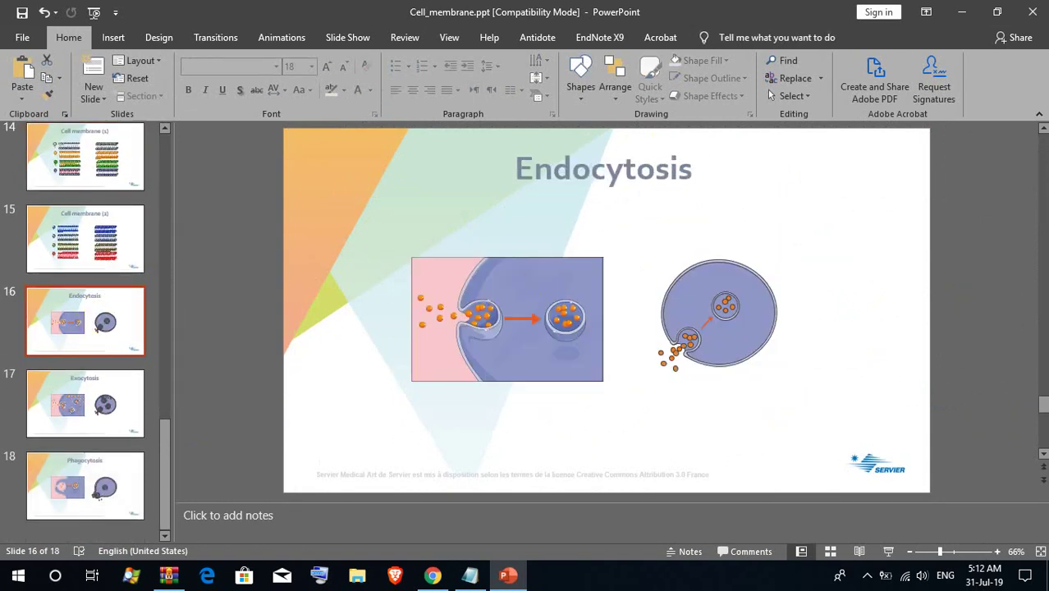
left_click(1031, 12)
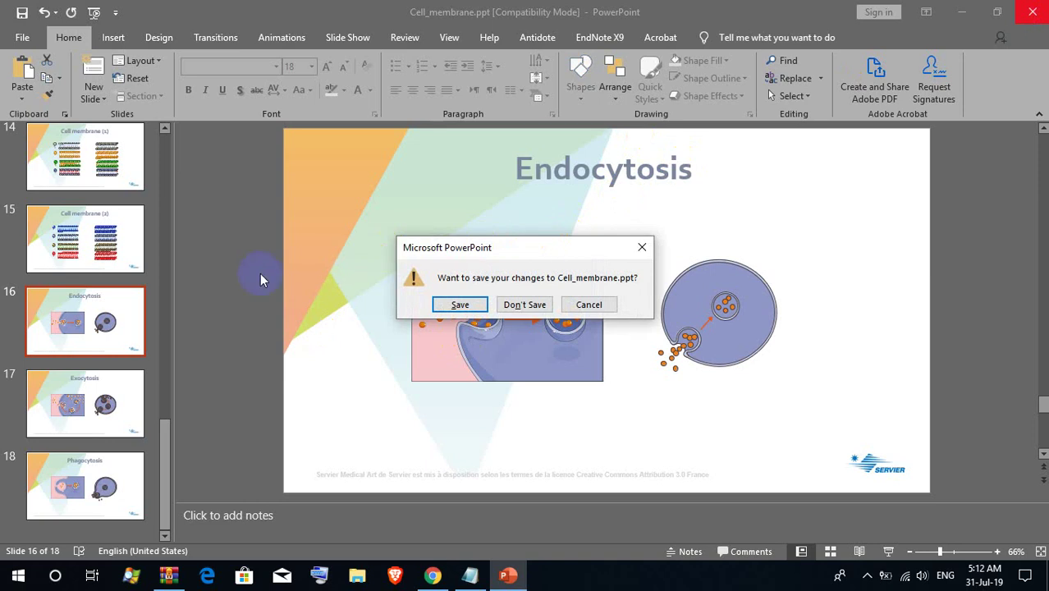
left_click(532, 306)
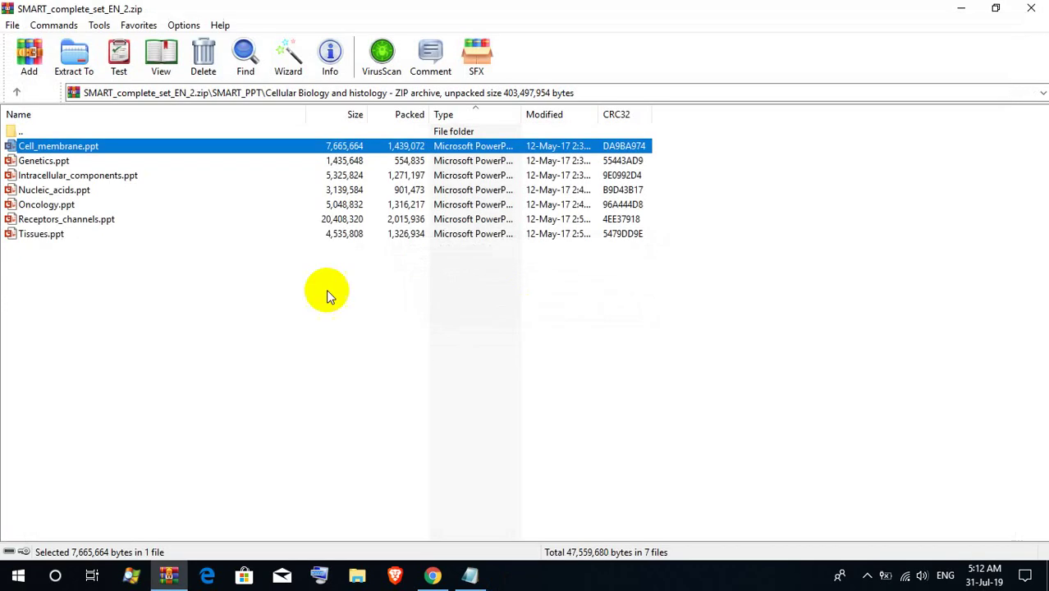
Load Intracellular_components.ppt from the archive into PowerPoint as a 16-slide deck.
double_click(33, 175)
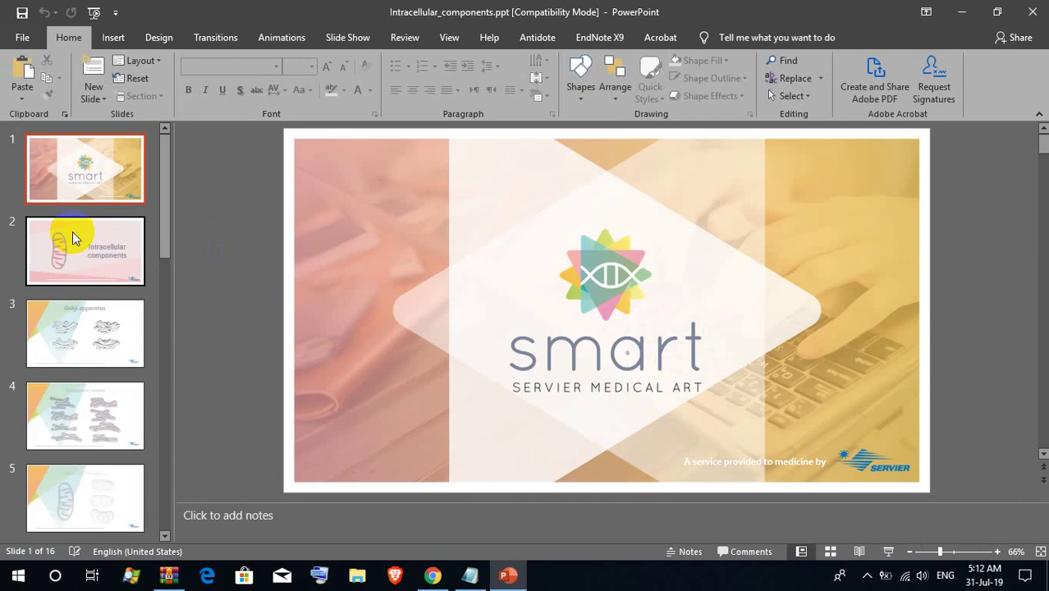
Browse slides 2 through Cytoskeleton, including the Mitochondria (1) and (2) drawings.
left_click(78, 262)
left_click(435, 243)
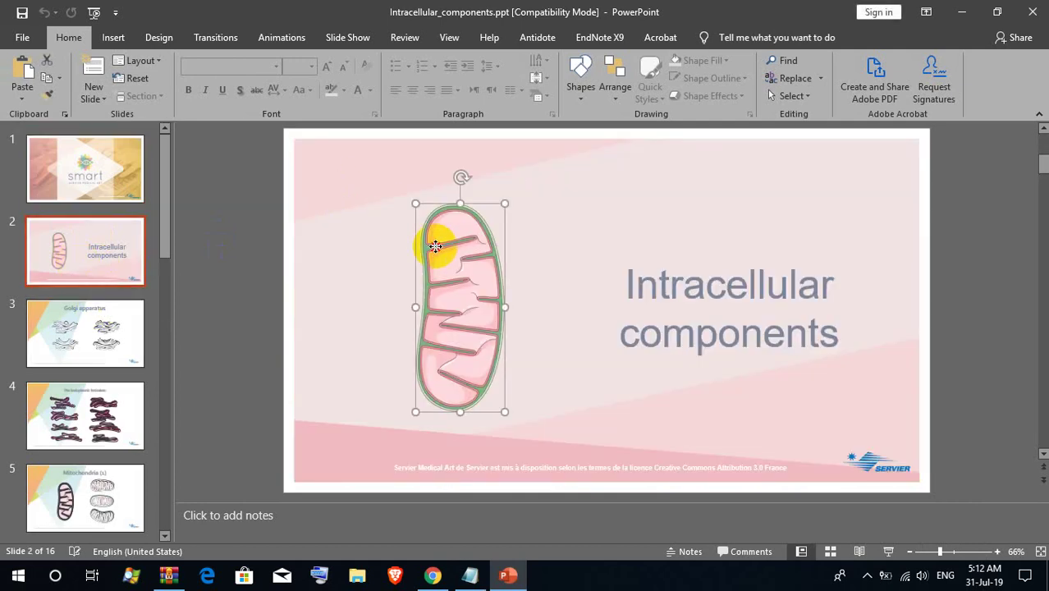
scroll(92, 343, "down", 2)
left_click(78, 343)
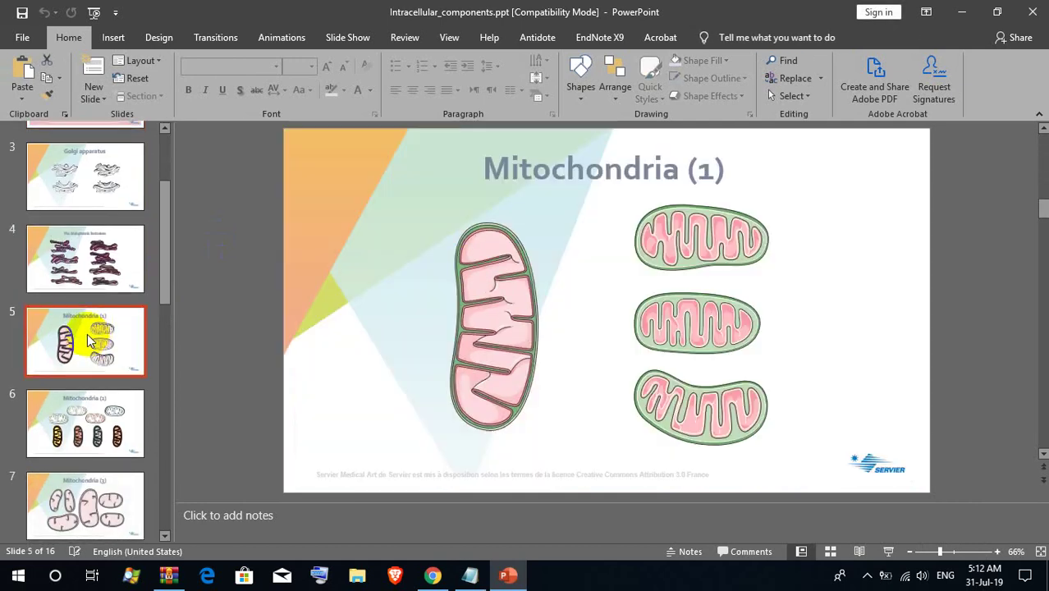
scroll(82, 329, "down", 2)
left_click(82, 266)
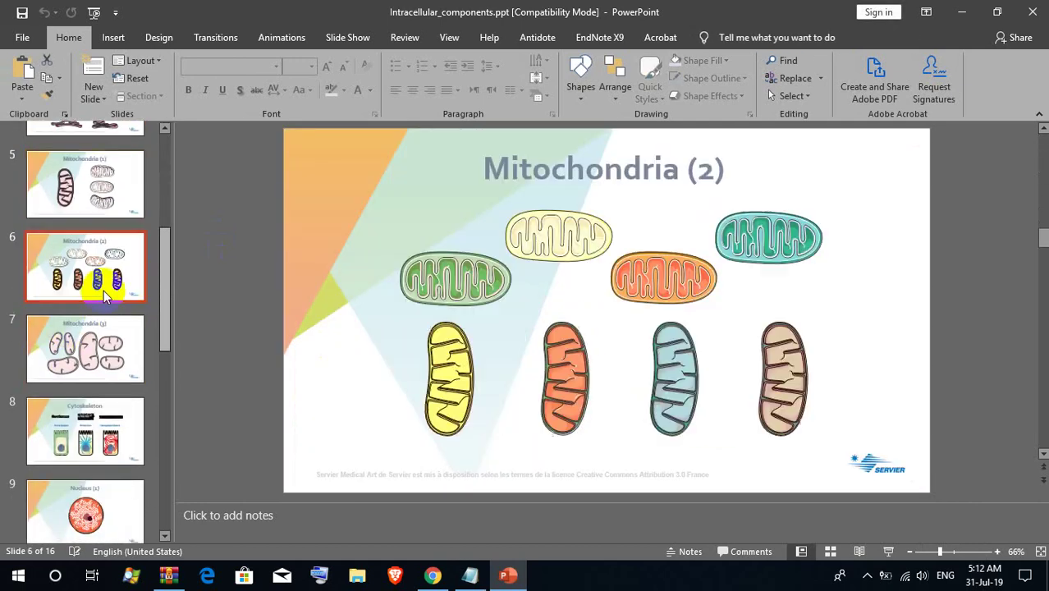
scroll(78, 294, "down", 1)
scroll(78, 294, "down", 2)
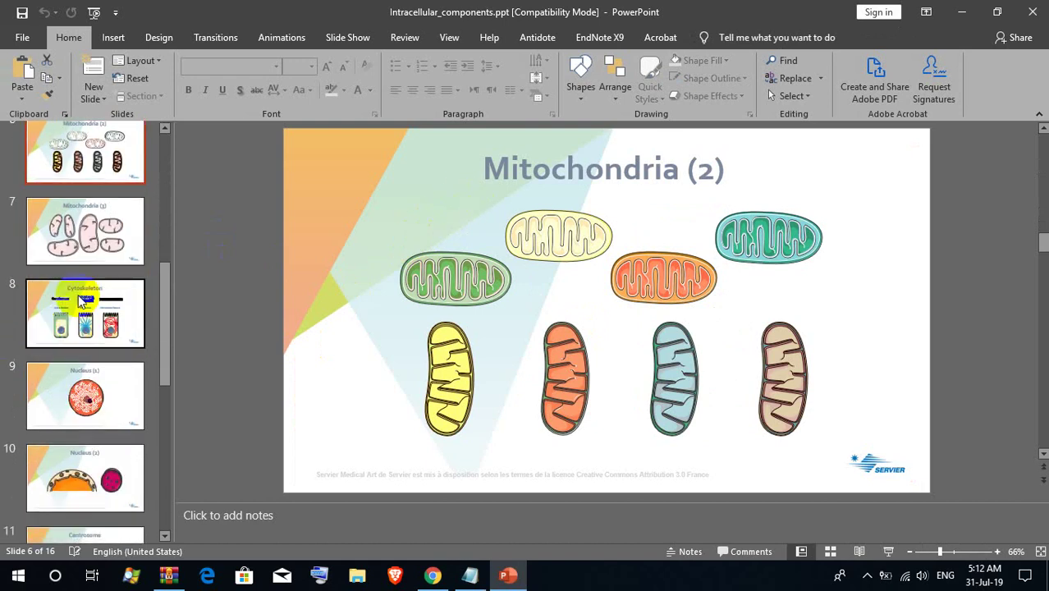
left_click(78, 294)
View Nucleus (2), Centrosome and Example: Animal cell, select diagram parts, then close the presentation.
scroll(78, 294, "down", 2)
left_click(112, 345)
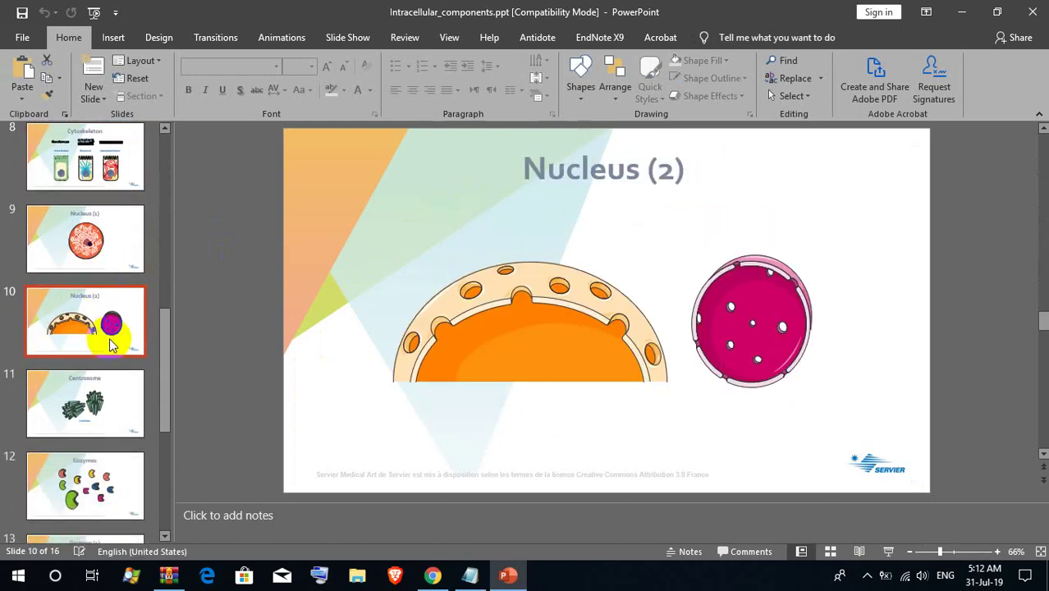
scroll(107, 320, "down", 2)
left_click(90, 261)
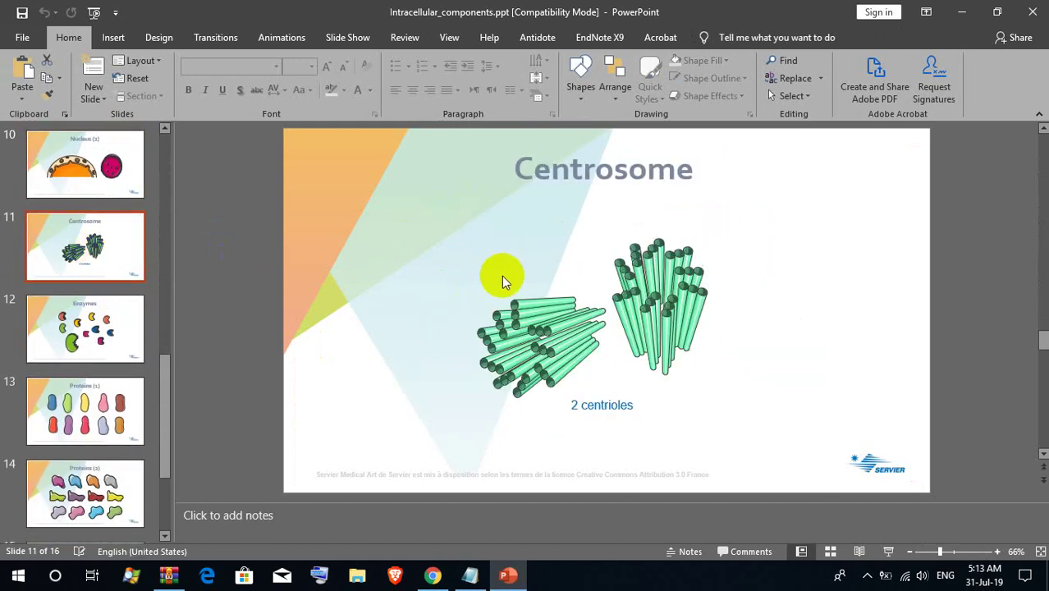
left_click_drag(498, 215, 733, 389)
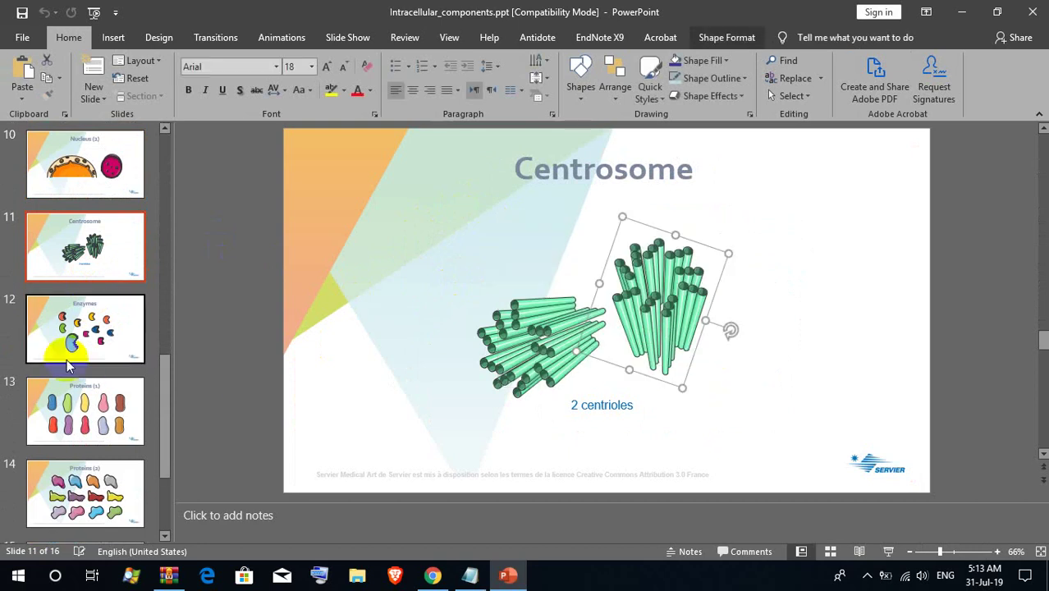
scroll(68, 366, "down", 2)
left_click(101, 476)
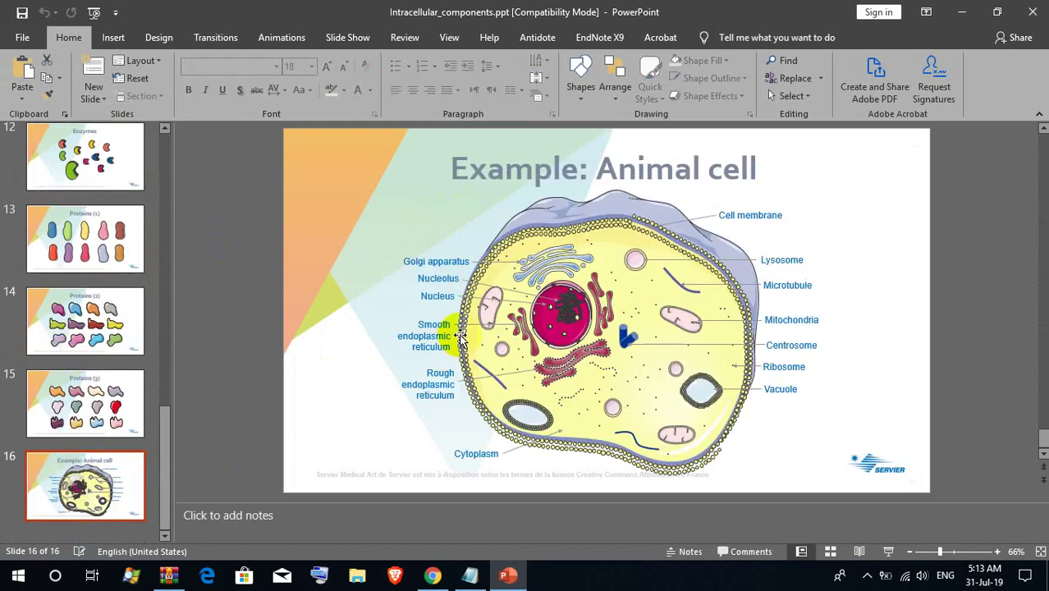
left_click(544, 256)
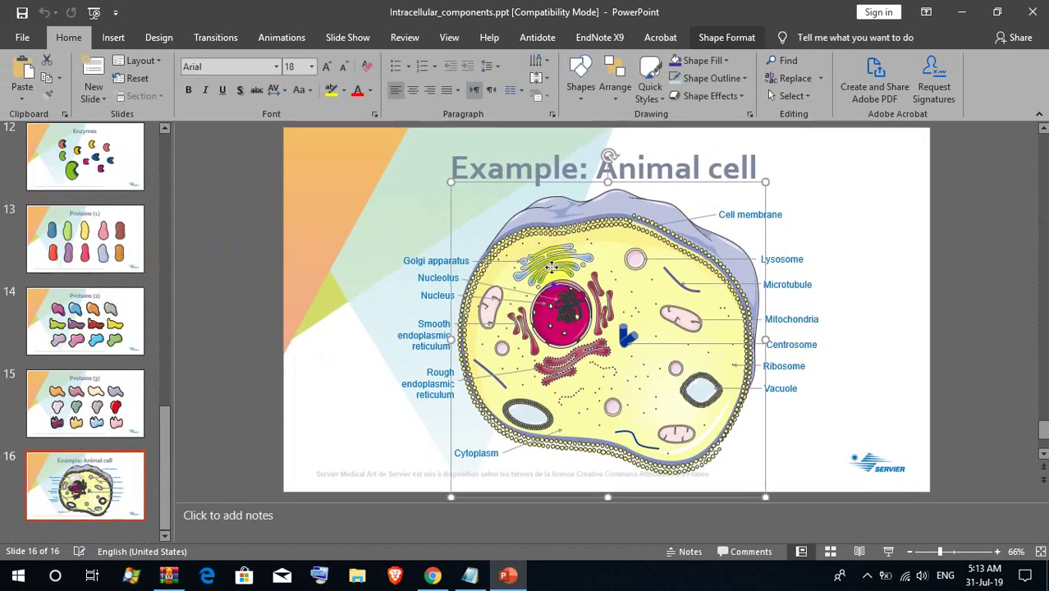
left_click(552, 269)
left_click(493, 295)
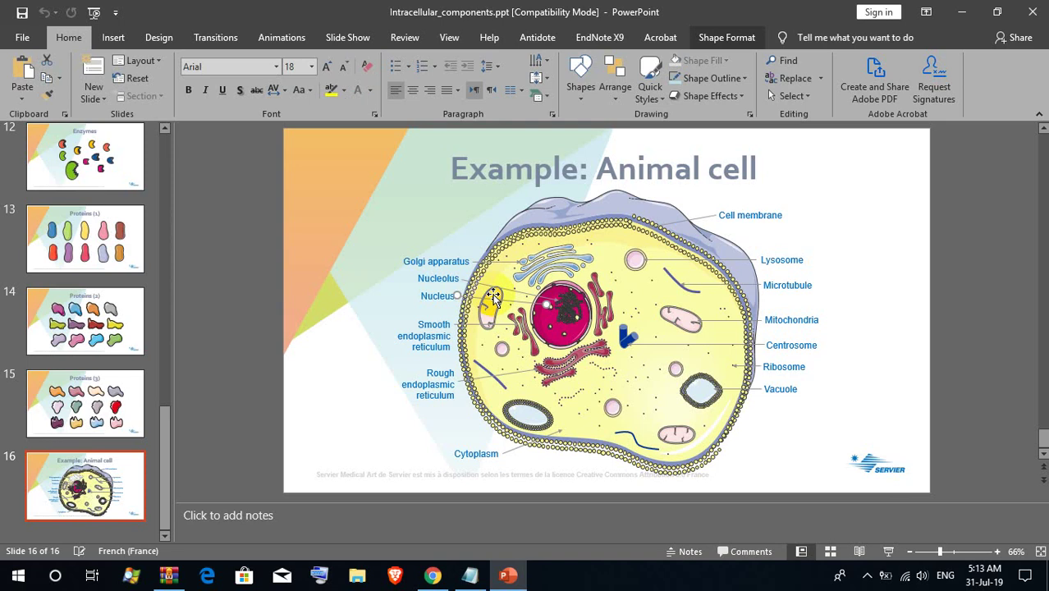
left_click(1028, 12)
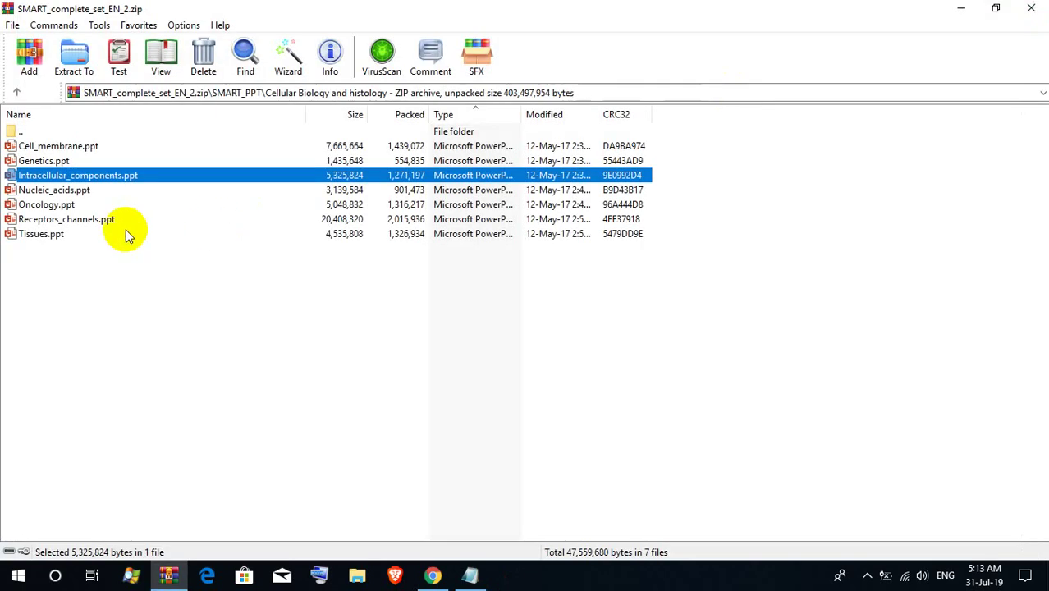
Load Receptors_channels.ppt from the archive into PowerPoint as a 19-slide deck.
double_click(49, 221)
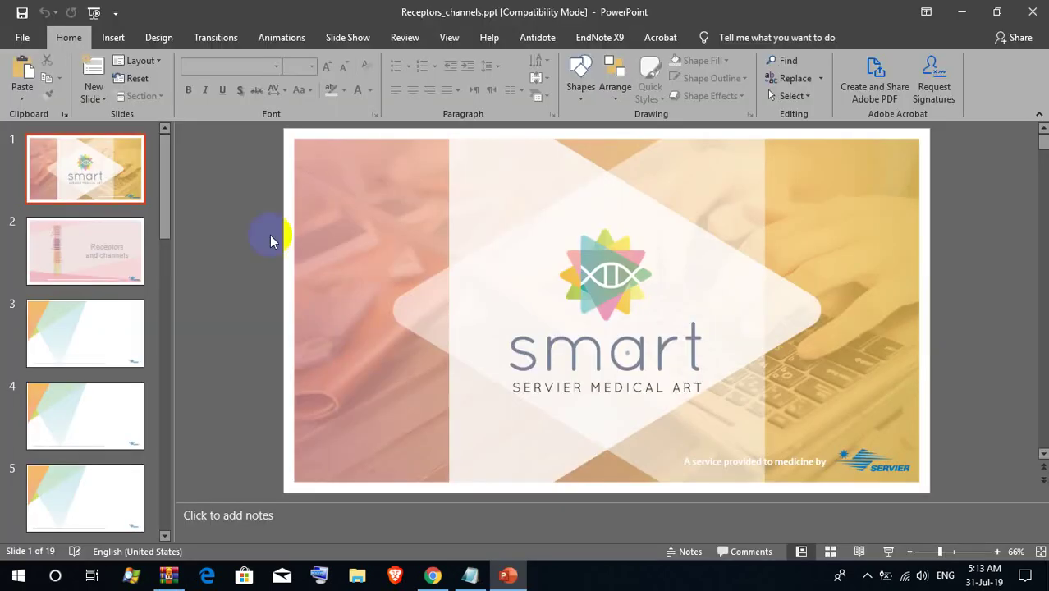
View the title and Channels (1) slides, select the top channel row, then close and return to SMART_PPT.
left_click(98, 252)
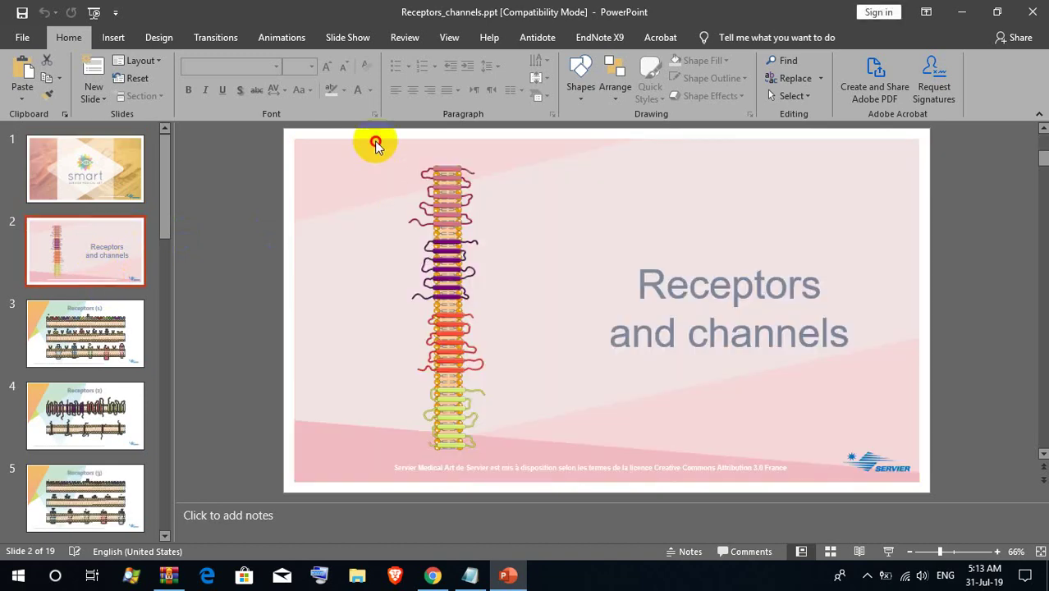
left_click_drag(371, 139, 532, 464)
scroll(72, 323, "down", 1)
scroll(71, 323, "down", 2)
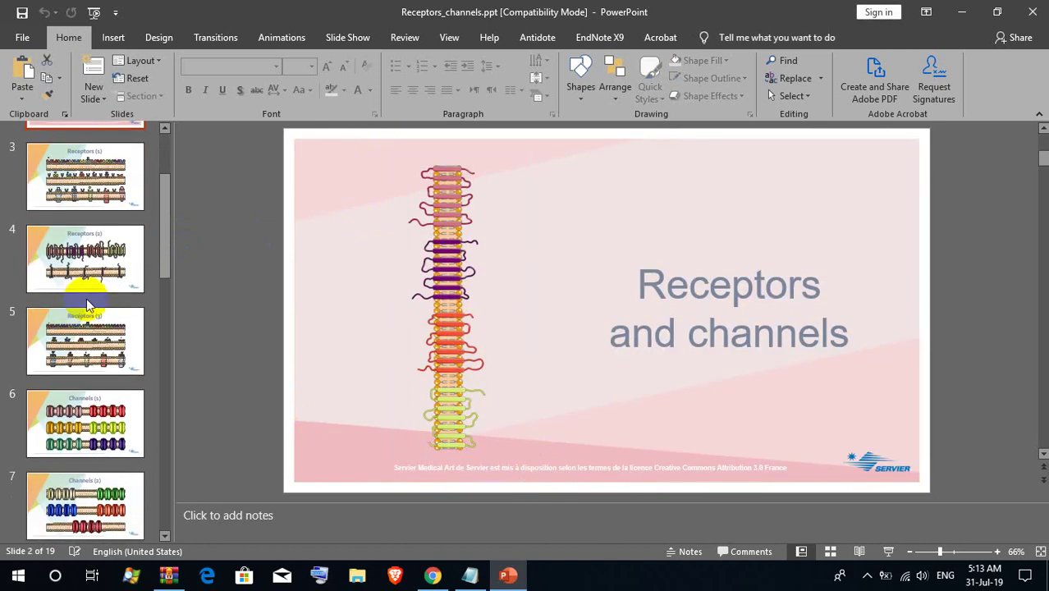
left_click(92, 420)
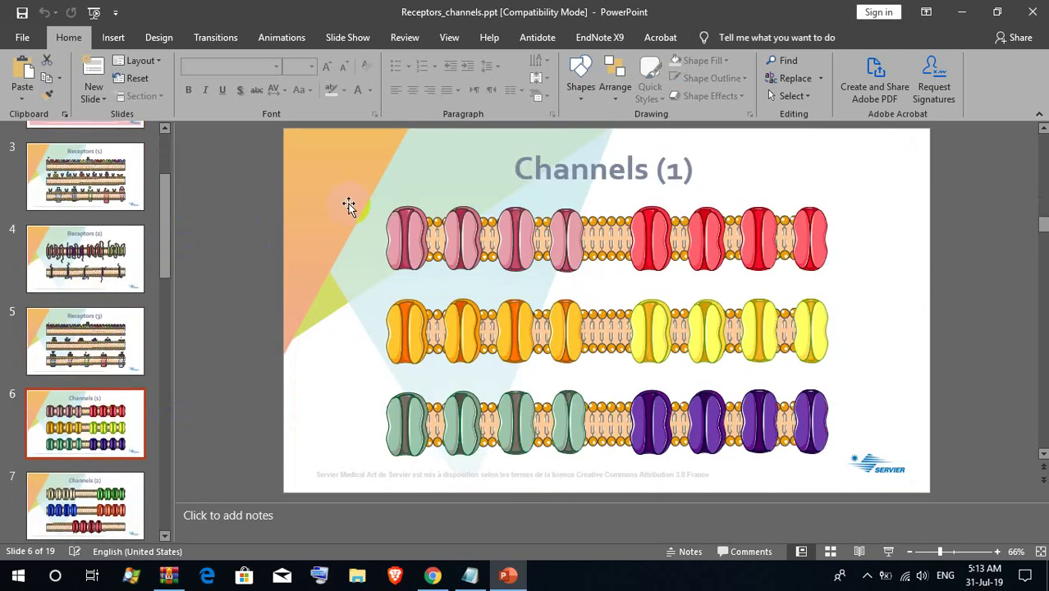
left_click_drag(318, 182, 886, 299)
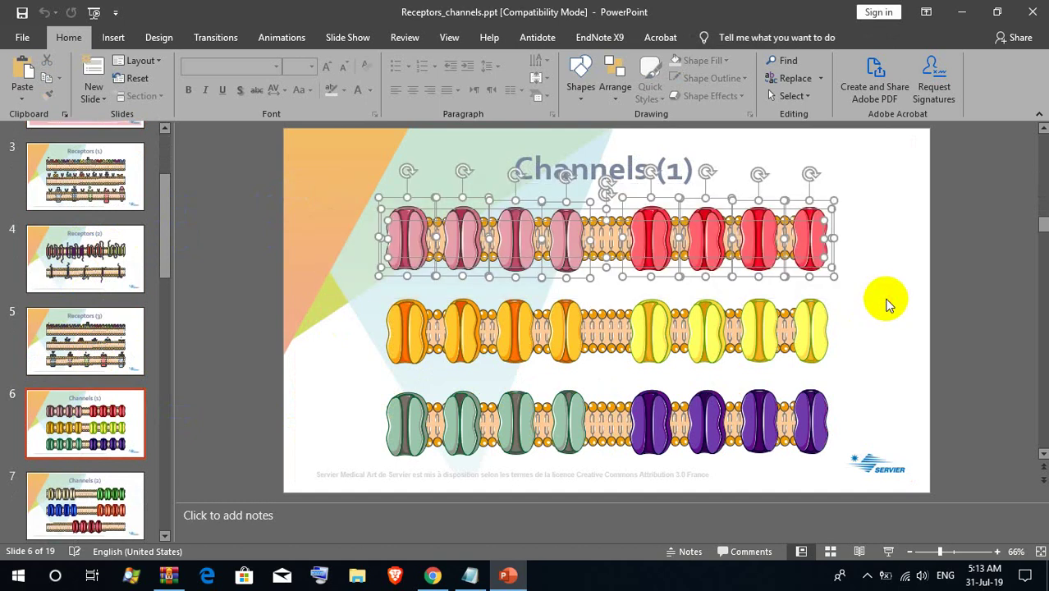
scroll(72, 313, "down", 4)
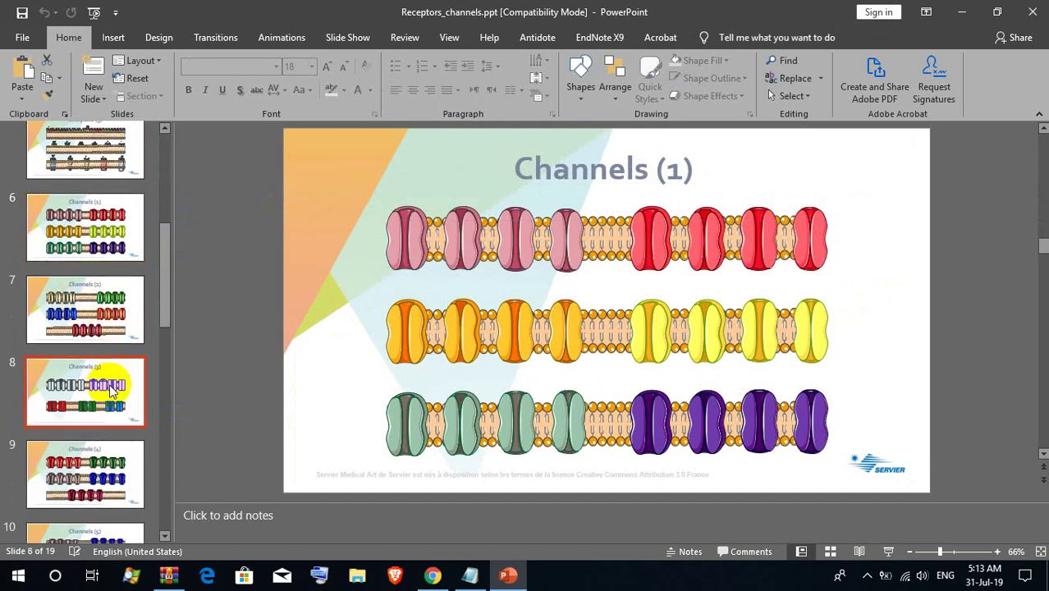
left_click(1032, 13)
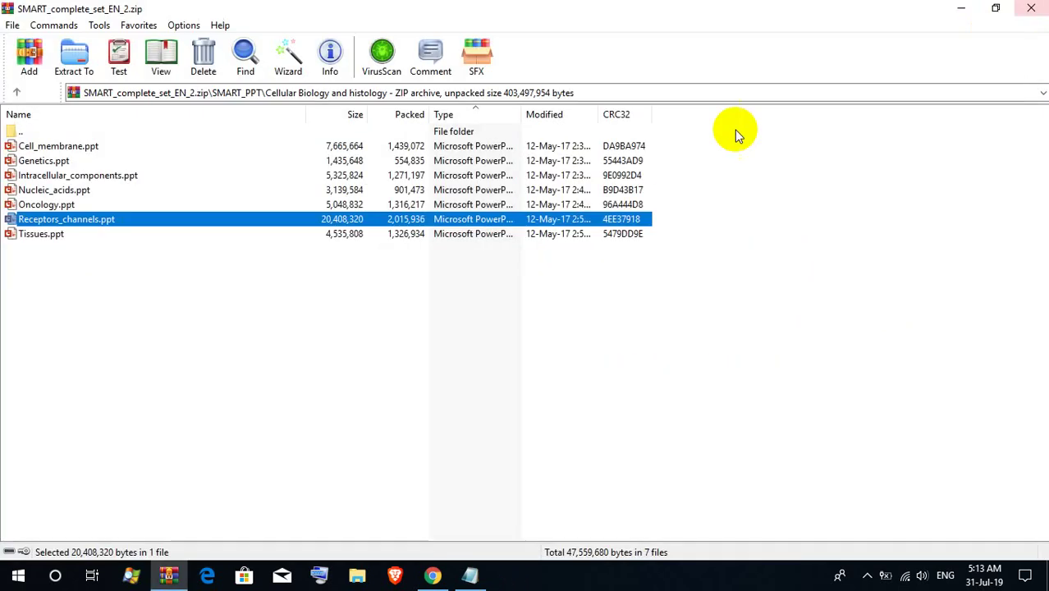
left_click(17, 93)
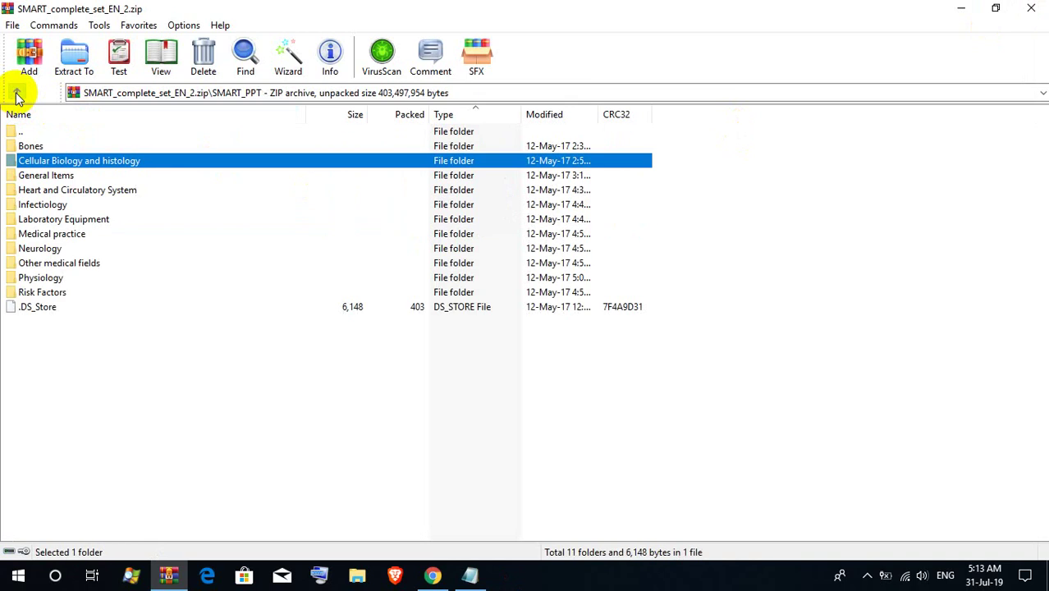
Enter the Laboratory Equipment folder and launch Chemistry.ppt in PowerPoint.
double_click(45, 220)
double_click(29, 145)
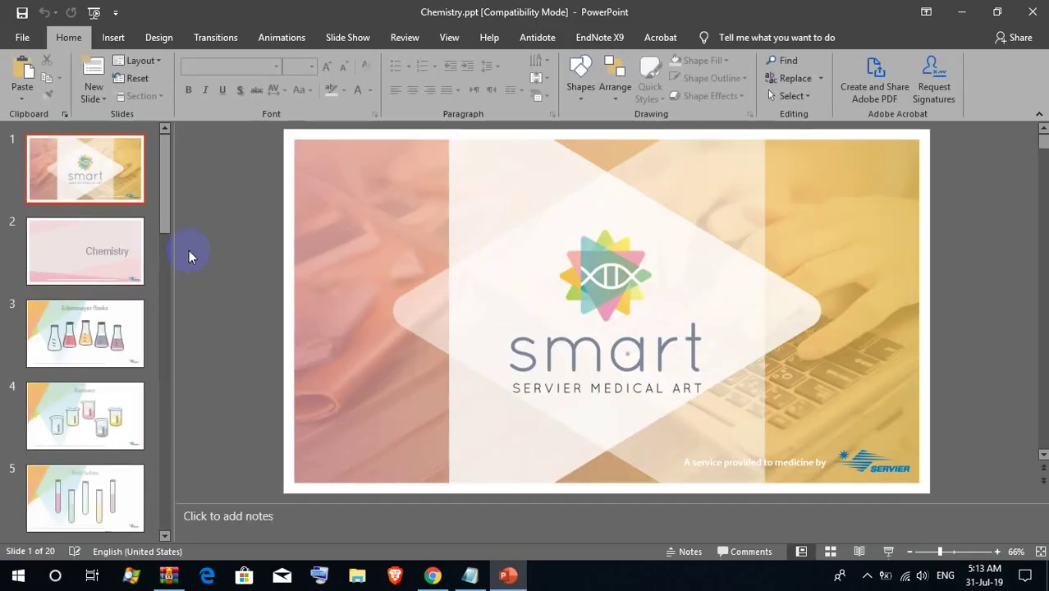
Copy the yellow beaker from Chemistry.ppt's Beakers slide.
left_click(93, 271)
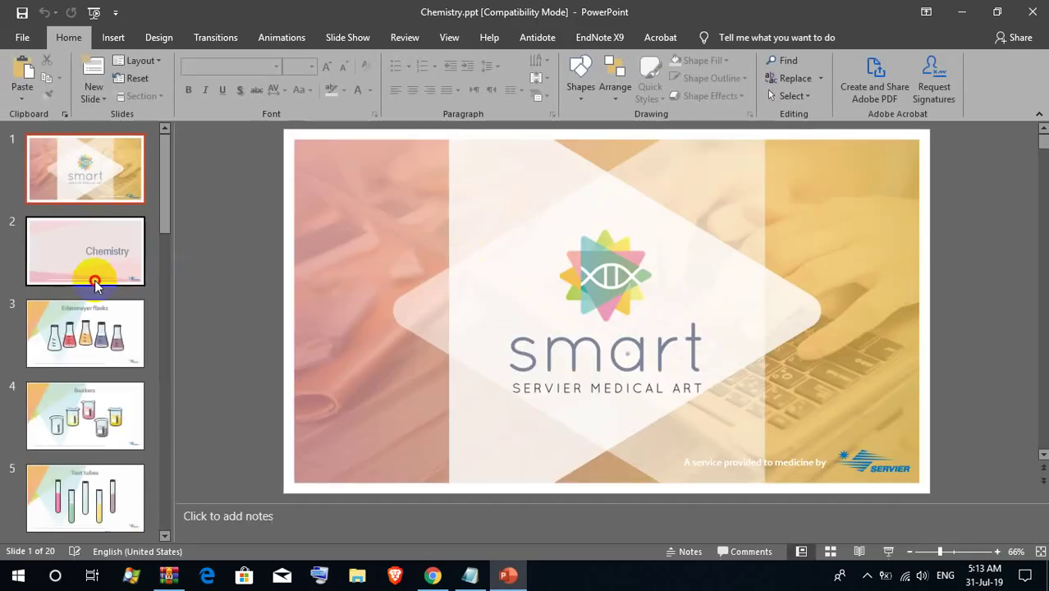
left_click(90, 333)
scroll(131, 270, "down", 2)
left_click(90, 281)
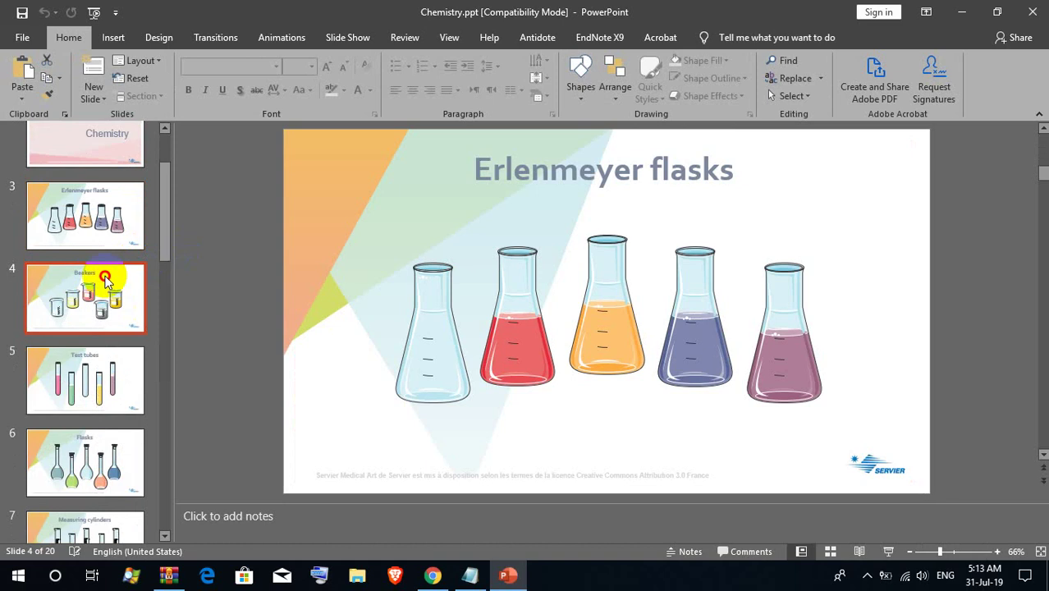
left_click(89, 384)
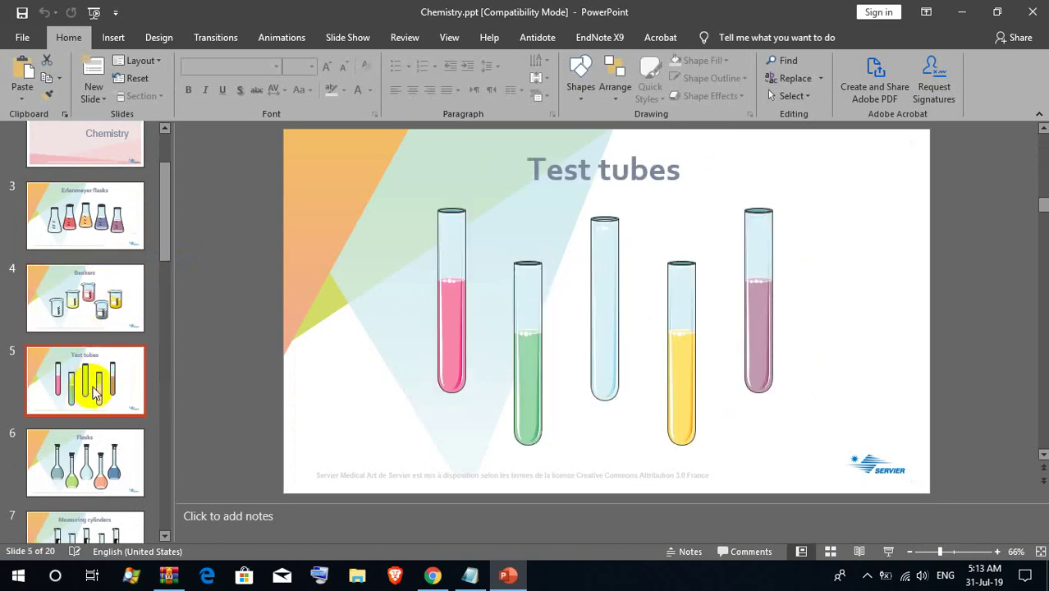
left_click(117, 304)
left_click(453, 344)
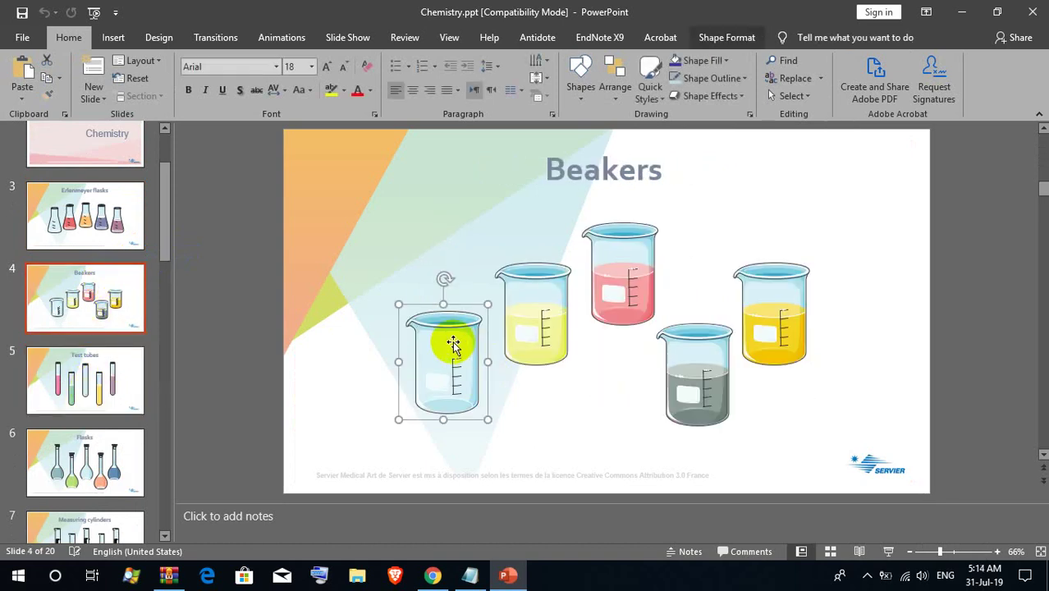
left_click(557, 304)
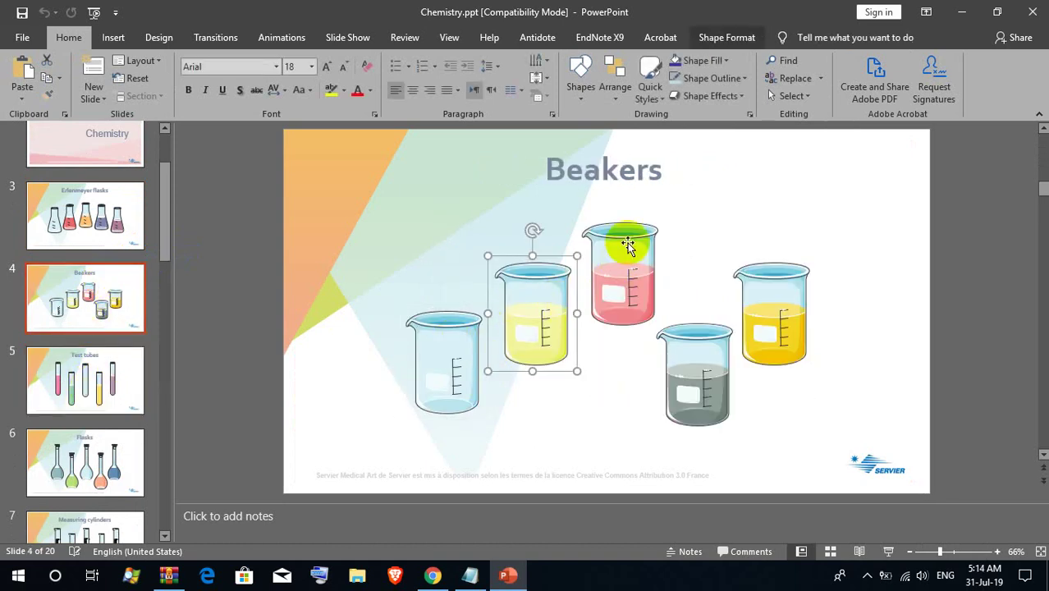
right_click(535, 287)
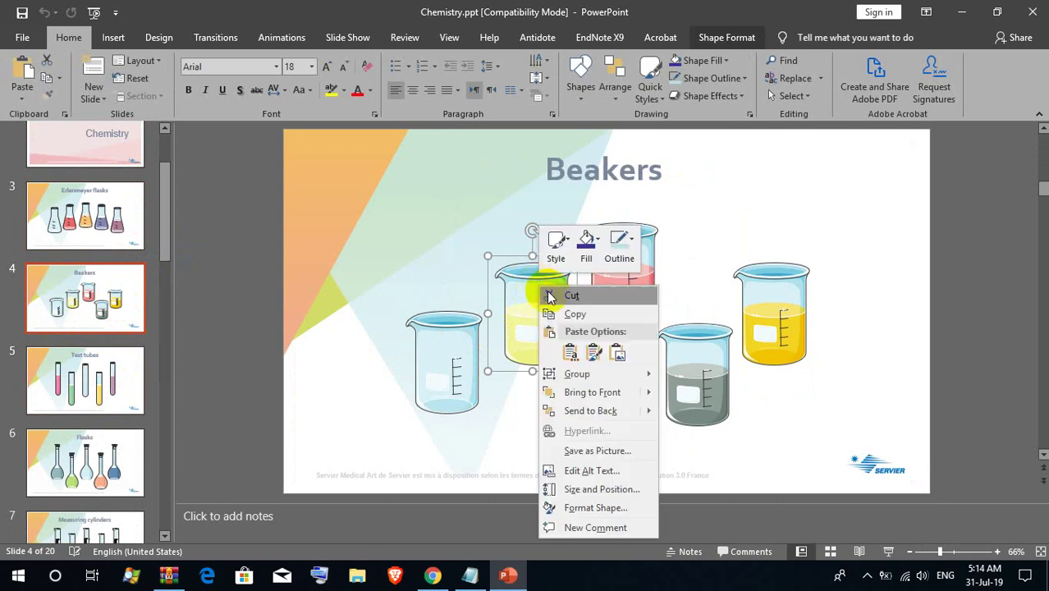
left_click(564, 312)
Create a new blank presentation and delete its empty title and subtitle placeholders.
left_click(20, 38)
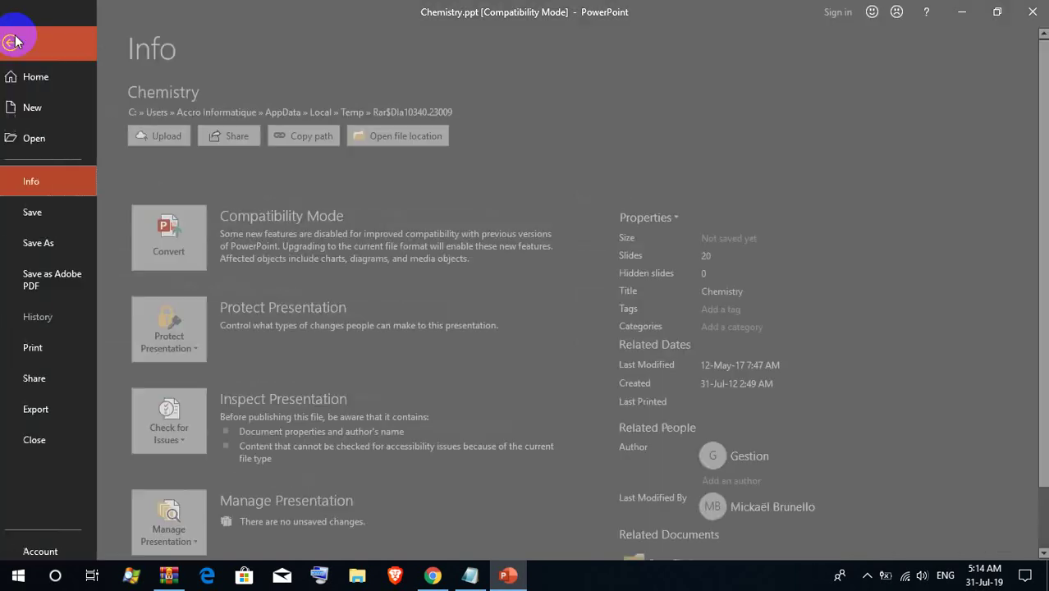
left_click(28, 108)
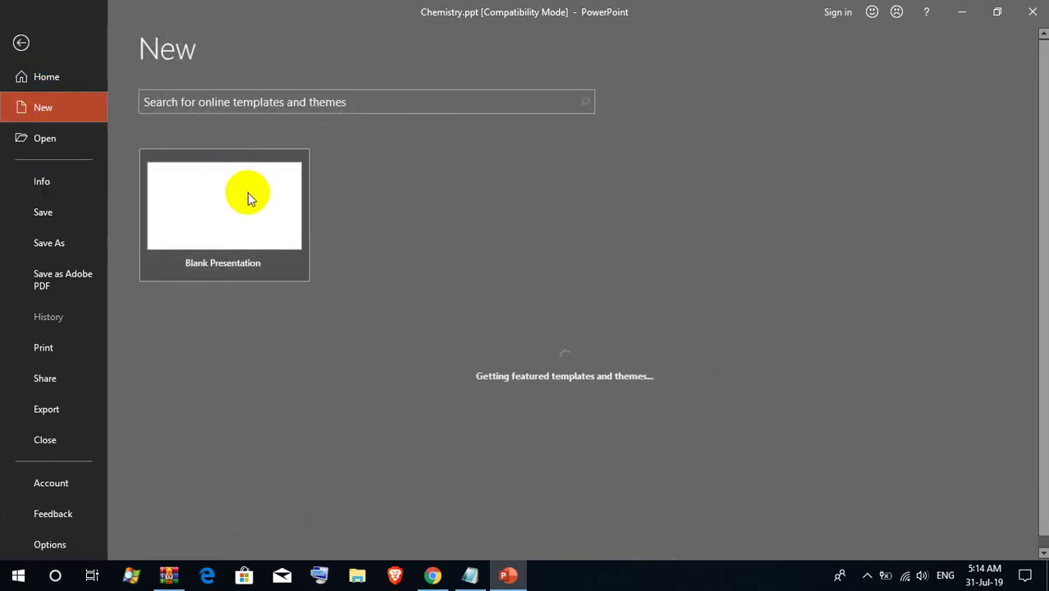
left_click(248, 193)
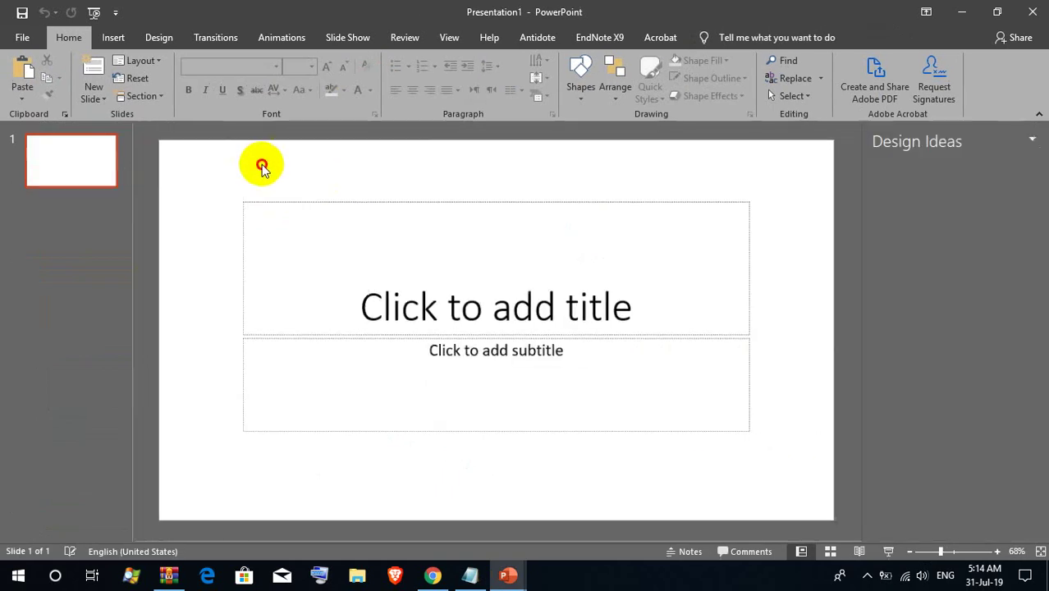
mouse_move(153, 174)
left_mouse_down()
mouse_move(710, 417)
mouse_move(766, 460)
left_mouse_up()
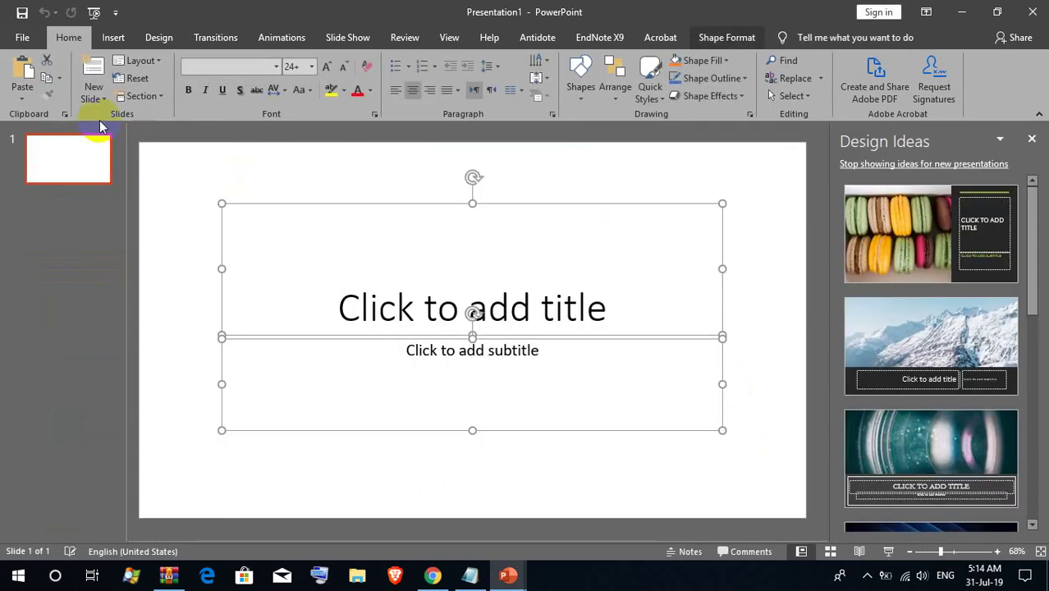
key("Delete")
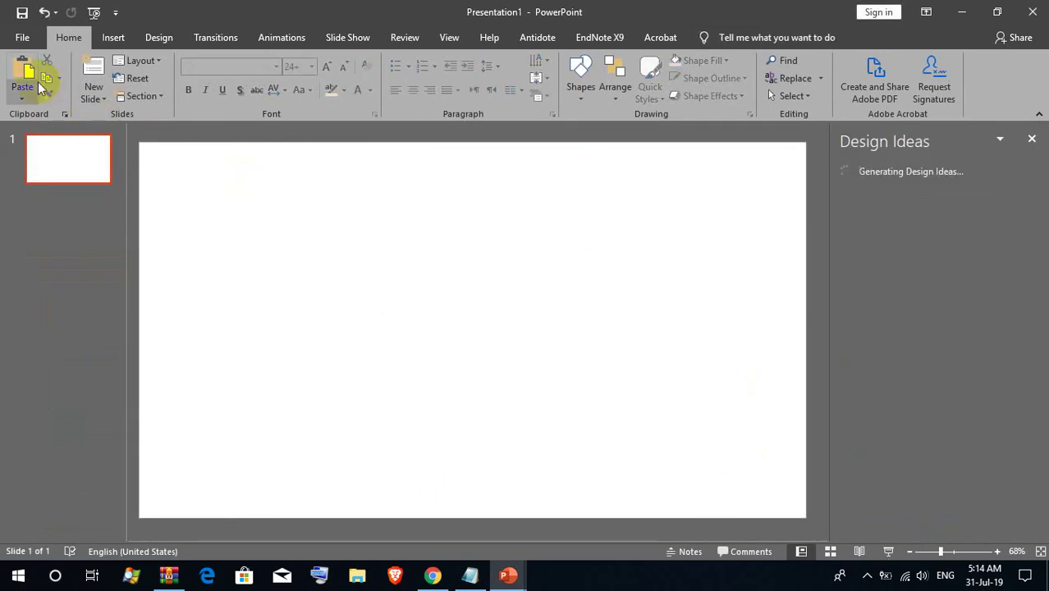
Paste the yellow beaker near the slide's left edge, then return to Chemistry.ppt.
left_click(28, 65)
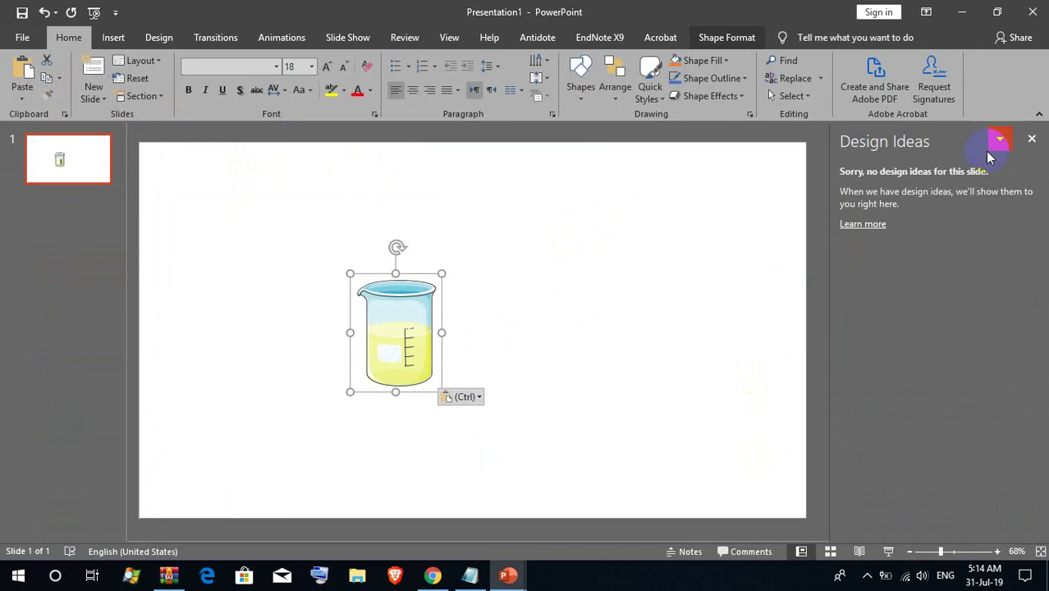
left_click_drag(411, 308, 230, 293)
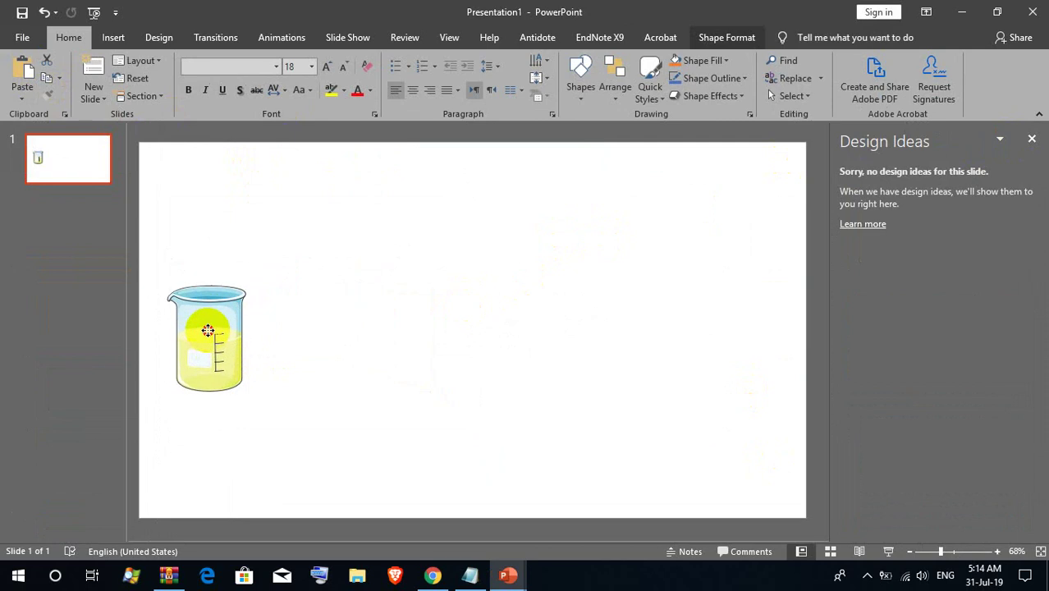
left_click_drag(226, 320, 199, 358)
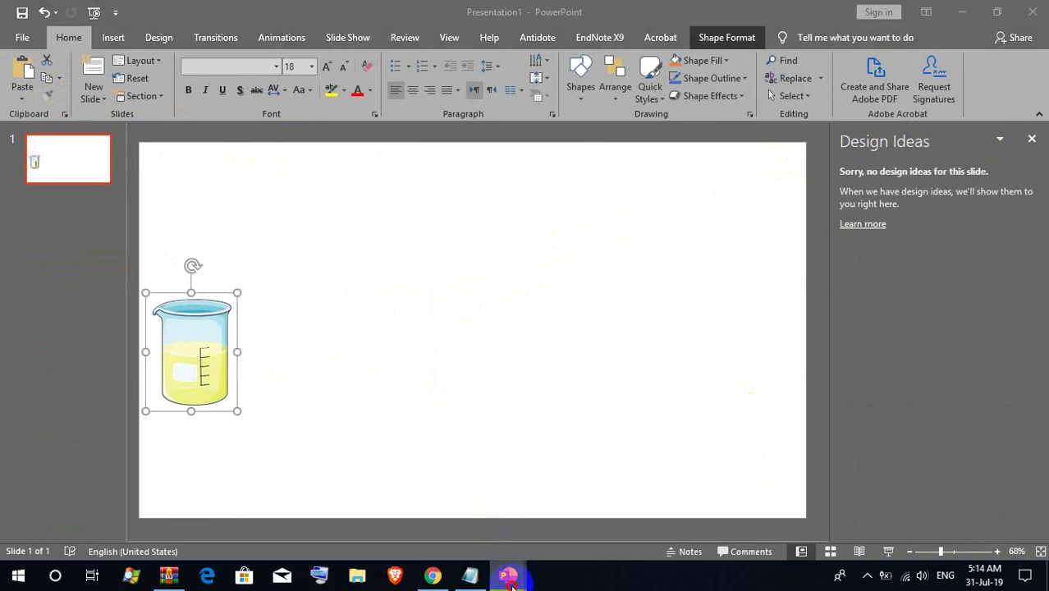
left_click(456, 519)
Copy the single micropipette from the Micropipettes slide in Chemistry.ppt.
left_click(130, 289)
scroll(98, 248, "down", 1)
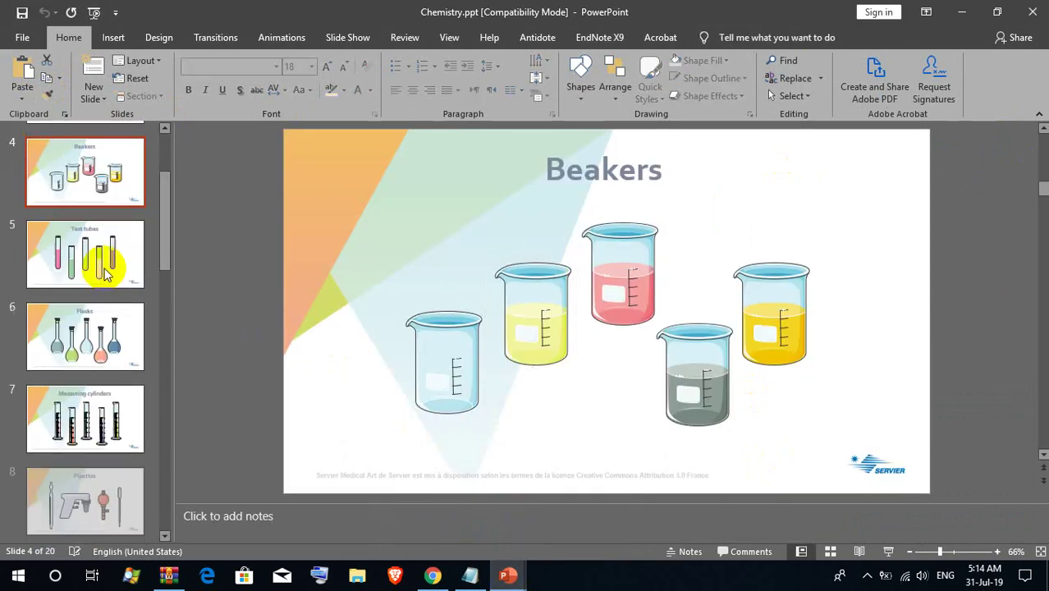
scroll(98, 251, "down", 1)
scroll(98, 254, "down", 1)
scroll(103, 271, "down", 2)
left_click(103, 265)
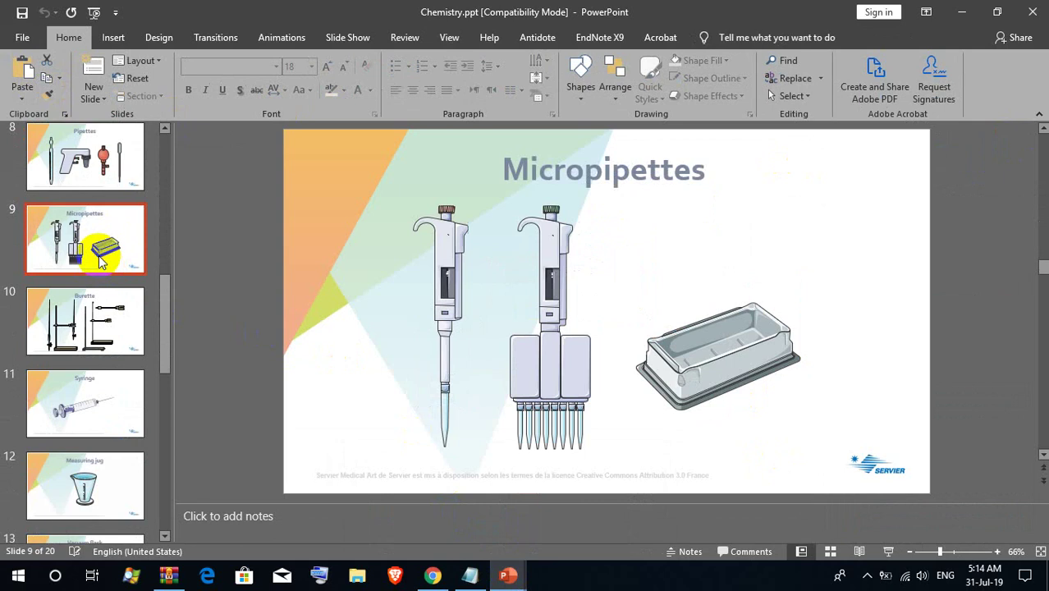
right_click(446, 216)
left_click(456, 243)
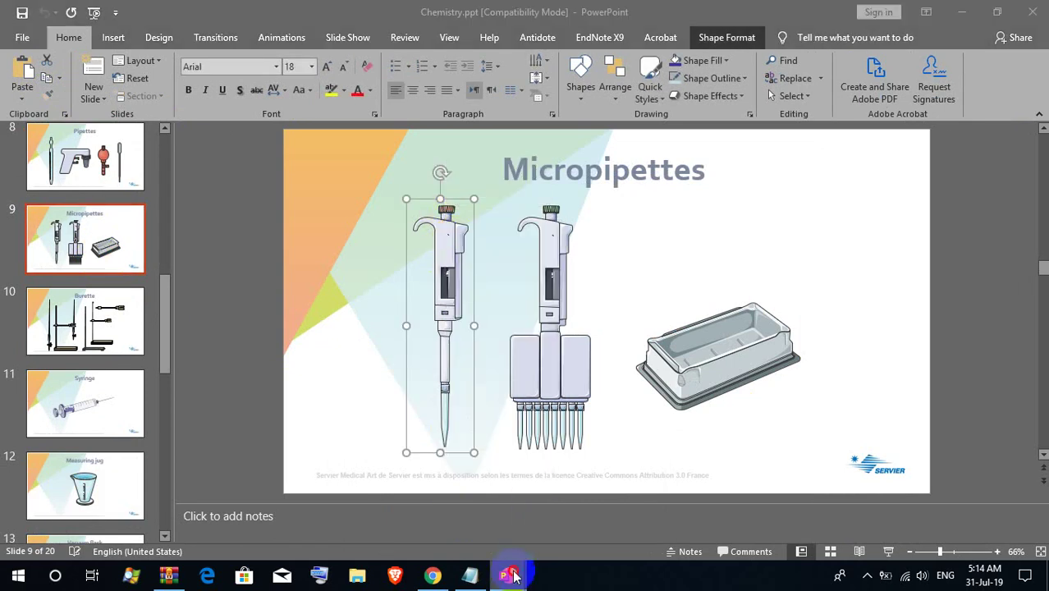
Paste the pipette into Presentation1, tilt it diagonally toward the beaker and shrink it.
left_click(575, 514)
left_click(29, 72)
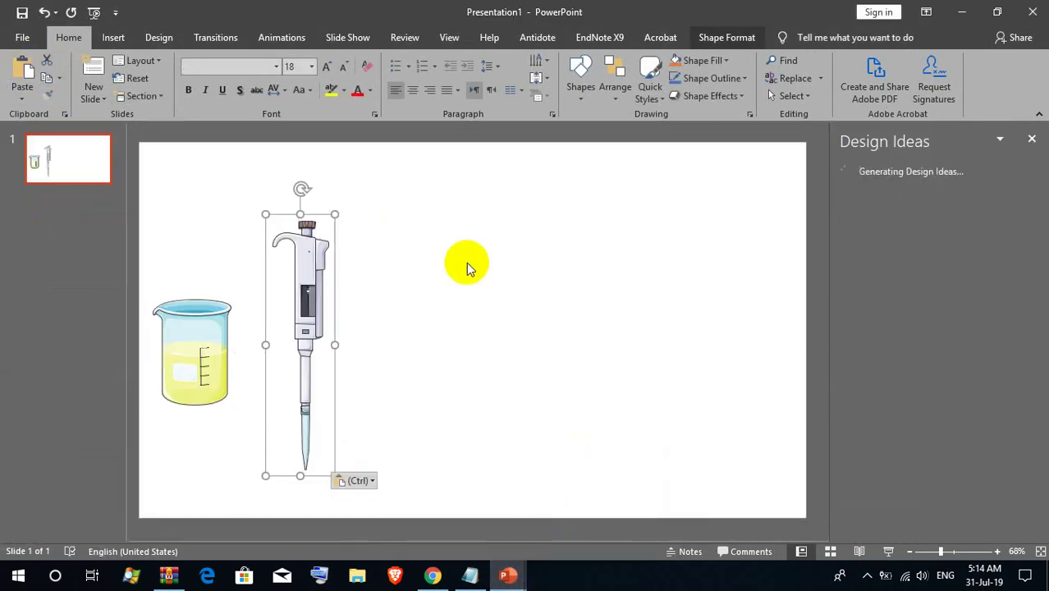
left_click_drag(303, 205, 460, 242)
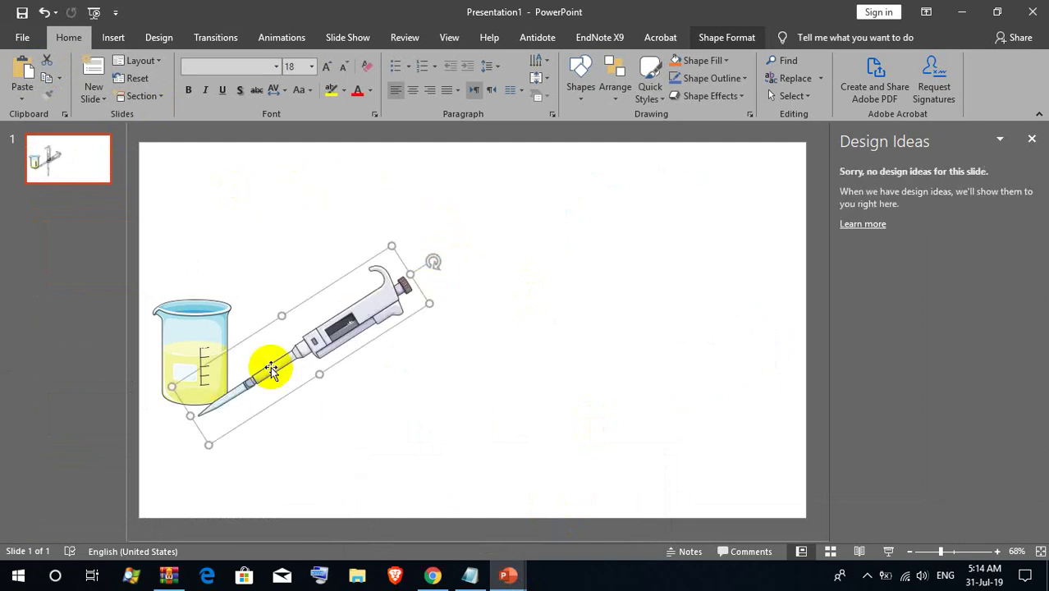
mouse_move(210, 445)
left_mouse_down()
mouse_move(274, 380)
mouse_move(263, 375)
mouse_move(281, 375)
left_mouse_up()
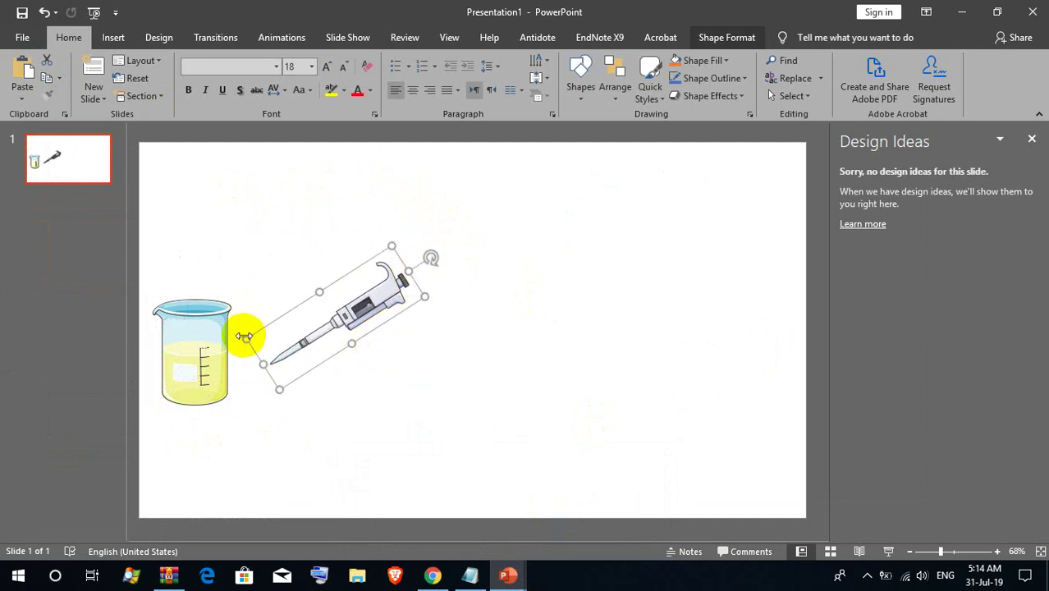
Move the pipette up-right above the beaker and shift the beaker right and down.
left_click(277, 324)
mouse_move(346, 305)
left_mouse_down()
mouse_move(390, 285)
mouse_move(426, 192)
left_mouse_up()
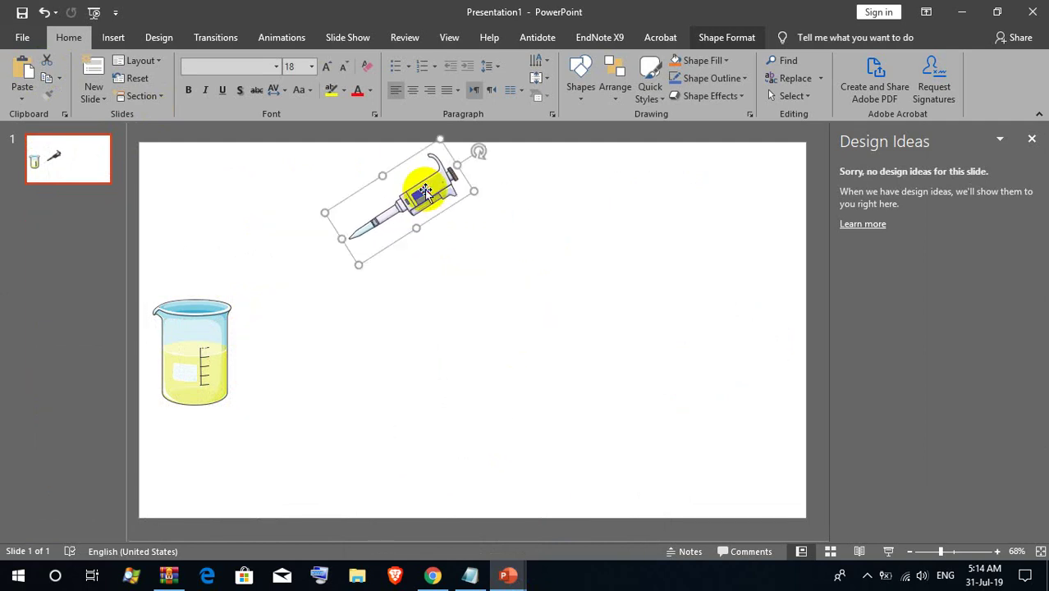
left_click_drag(218, 310, 252, 351)
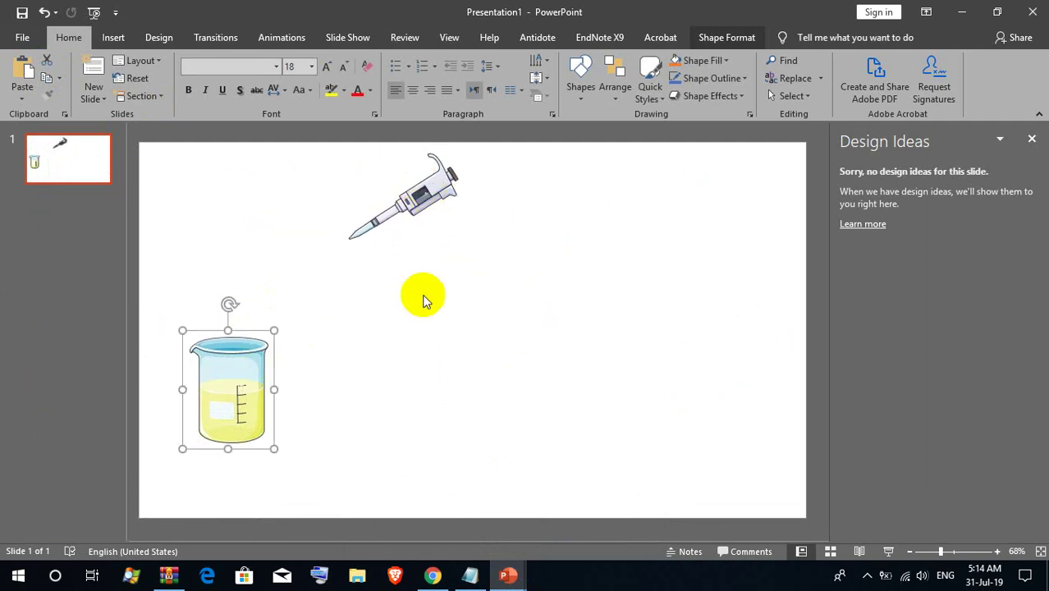
left_click(417, 187)
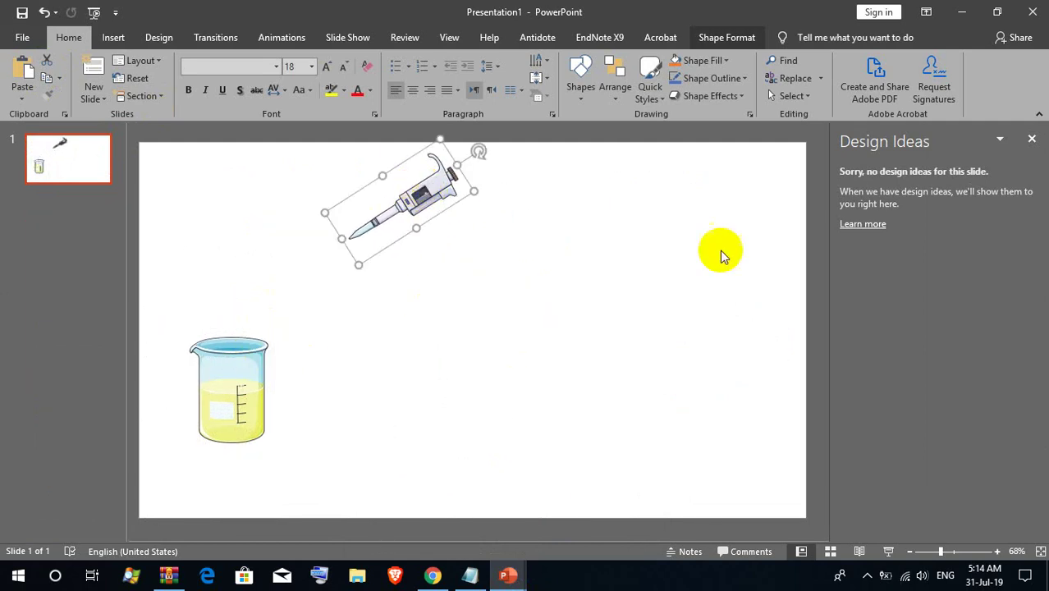
Give the pipette a Fade entrance animation.
left_click(277, 37)
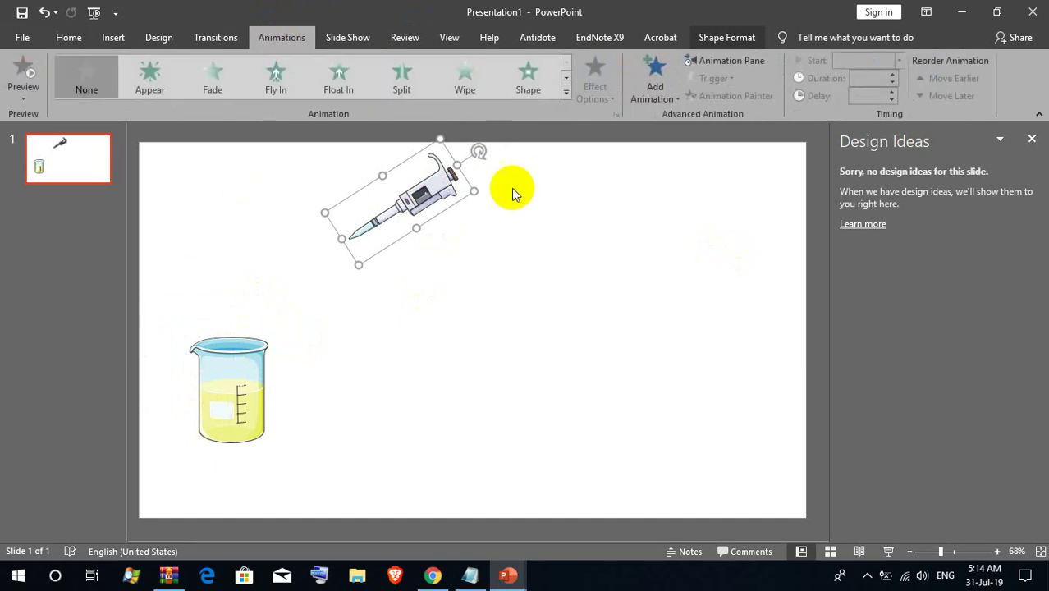
left_click_drag(435, 177, 431, 179)
left_click(414, 274)
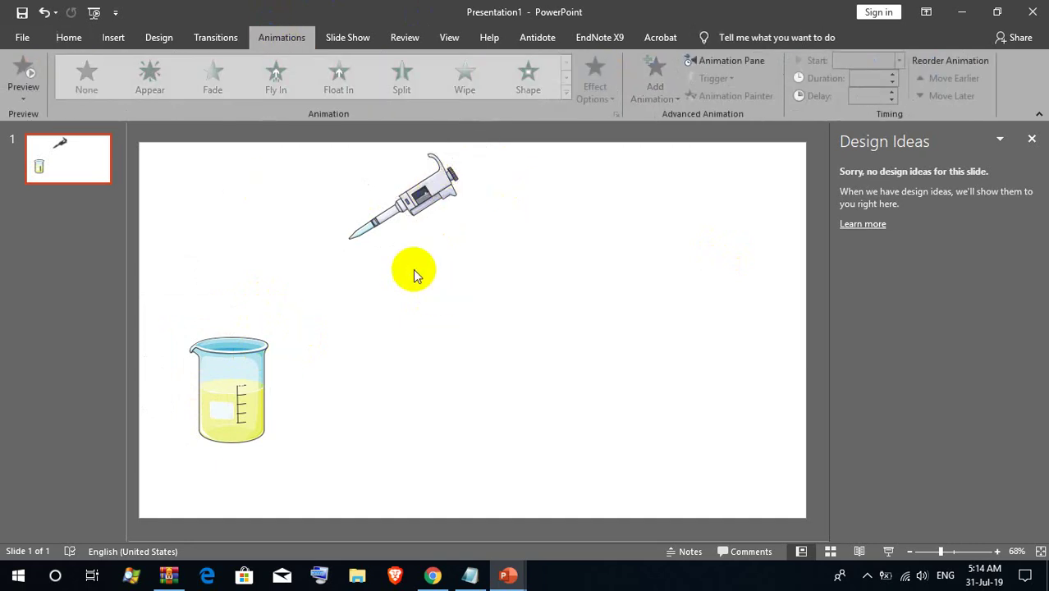
left_click(389, 216)
left_click(652, 76)
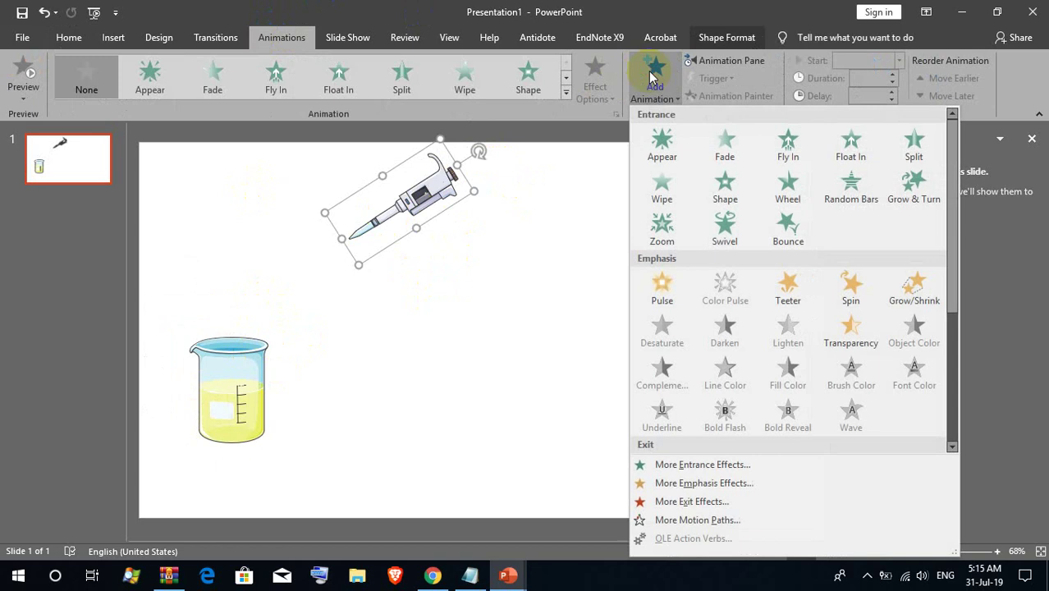
left_click(725, 141)
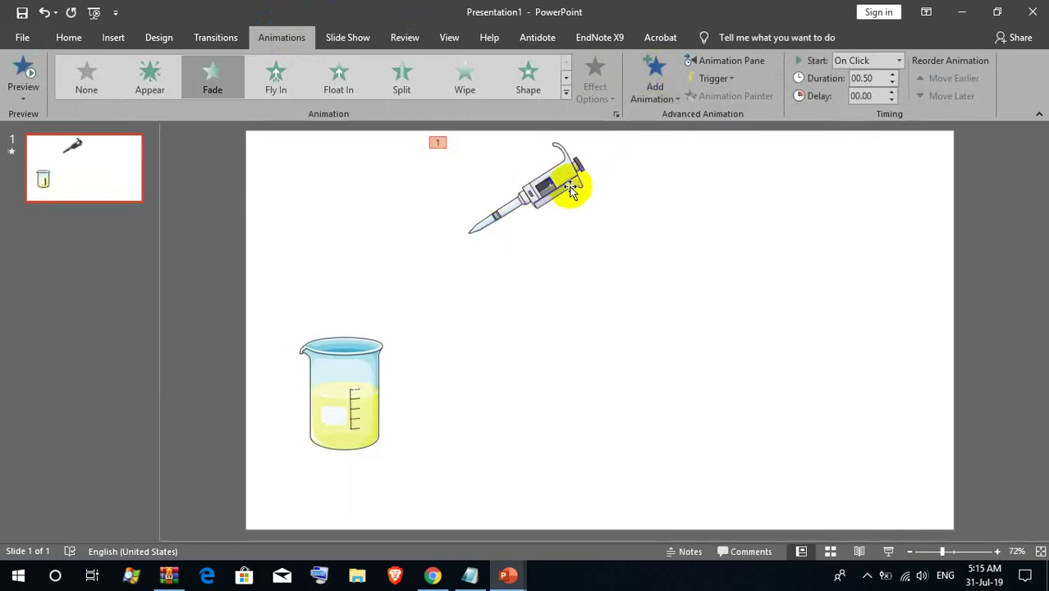
Add a Lines motion path to the pipette, ending diagonally toward the beaker.
left_click(566, 171)
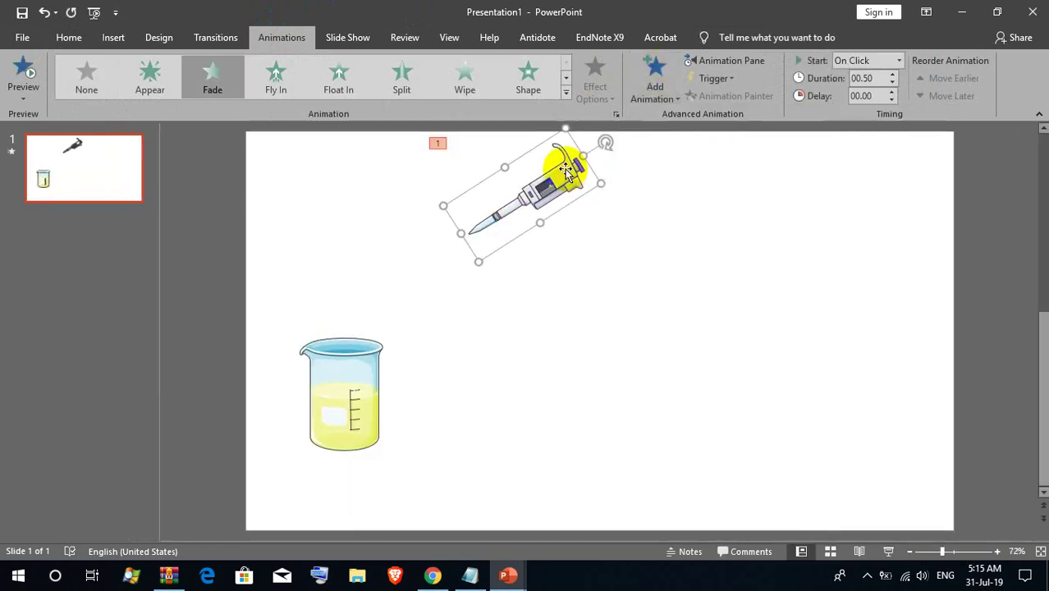
left_click(651, 92)
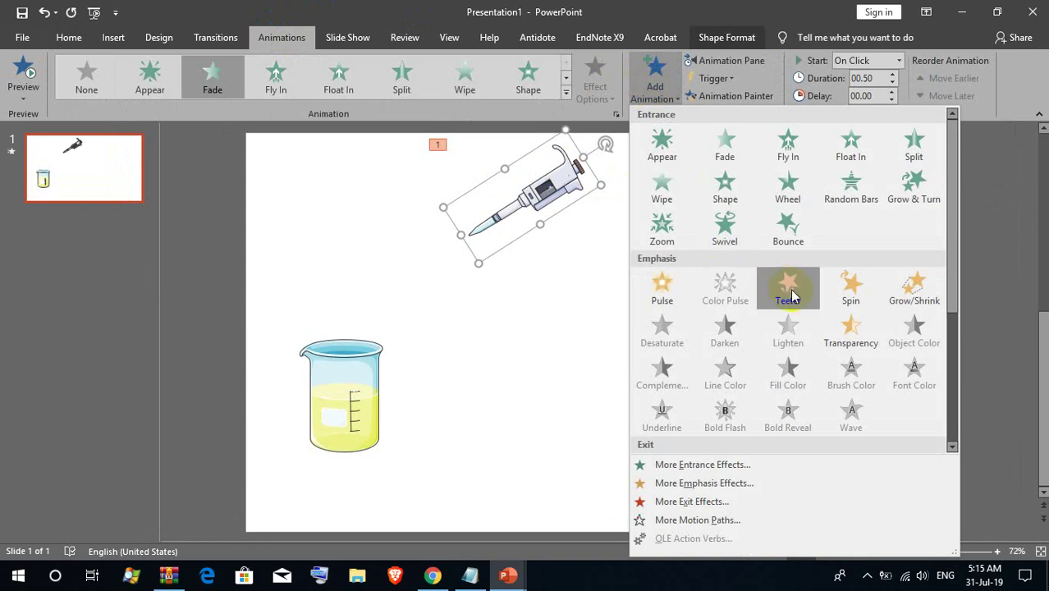
scroll(786, 281, "down", 3)
key("Escape")
left_click(665, 62)
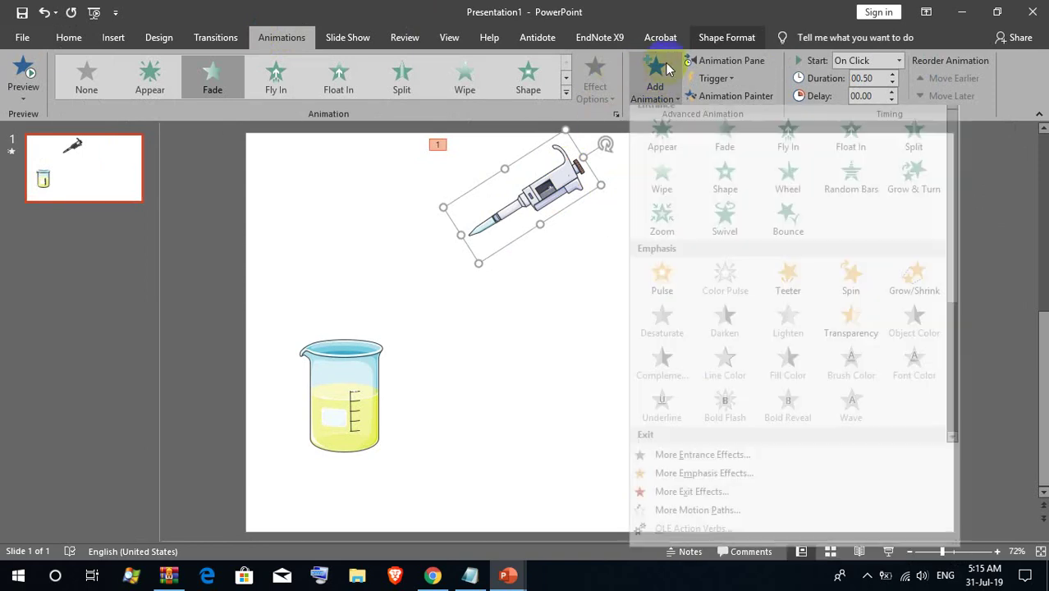
scroll(682, 353, "down", 5)
left_click(671, 400)
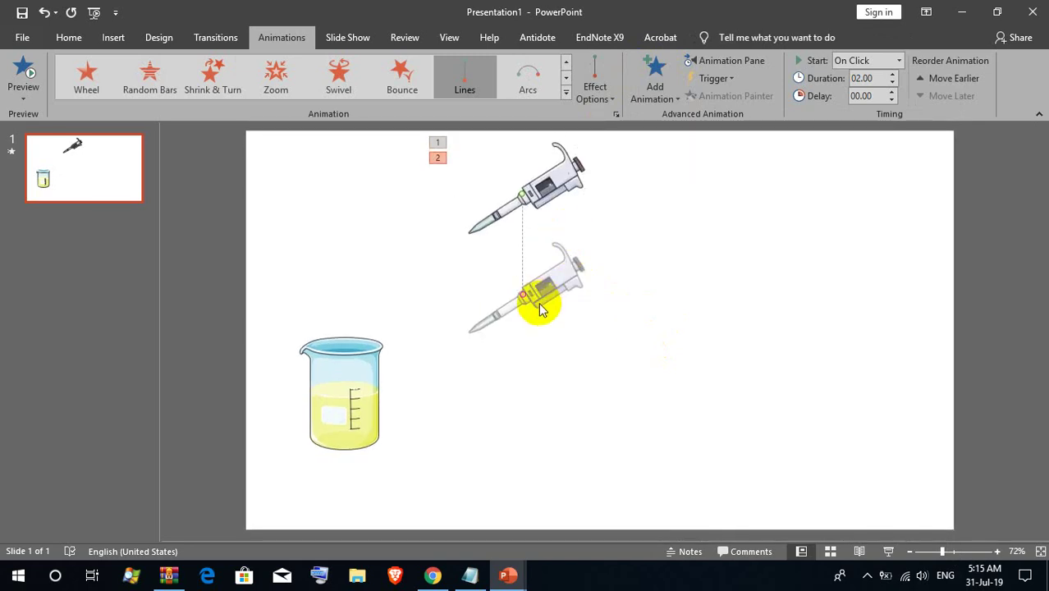
mouse_move(523, 295)
left_mouse_down()
mouse_move(387, 272)
mouse_move(399, 274)
mouse_move(390, 282)
left_mouse_up()
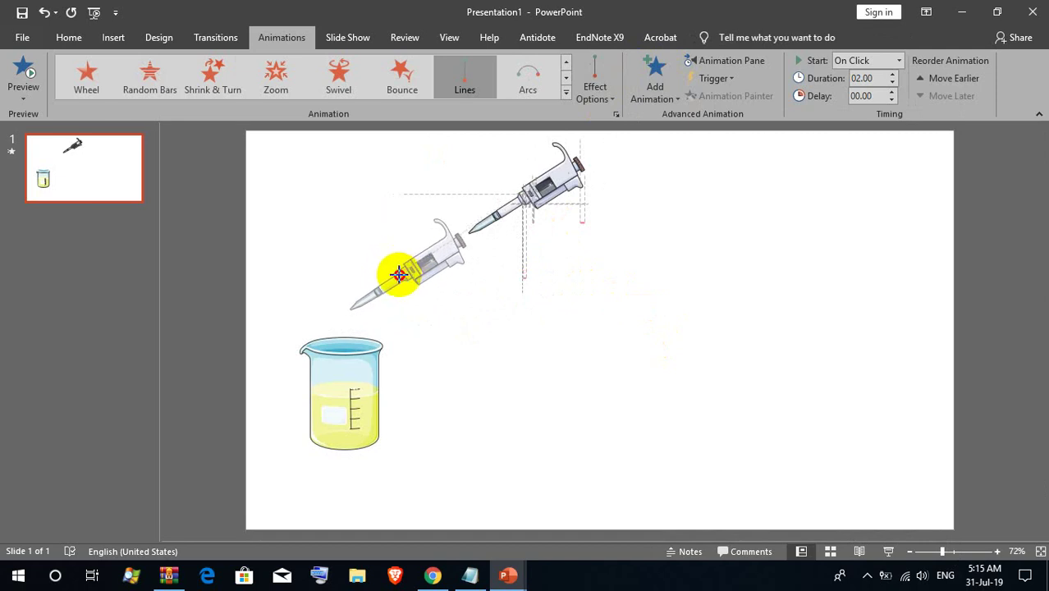
left_click(579, 372)
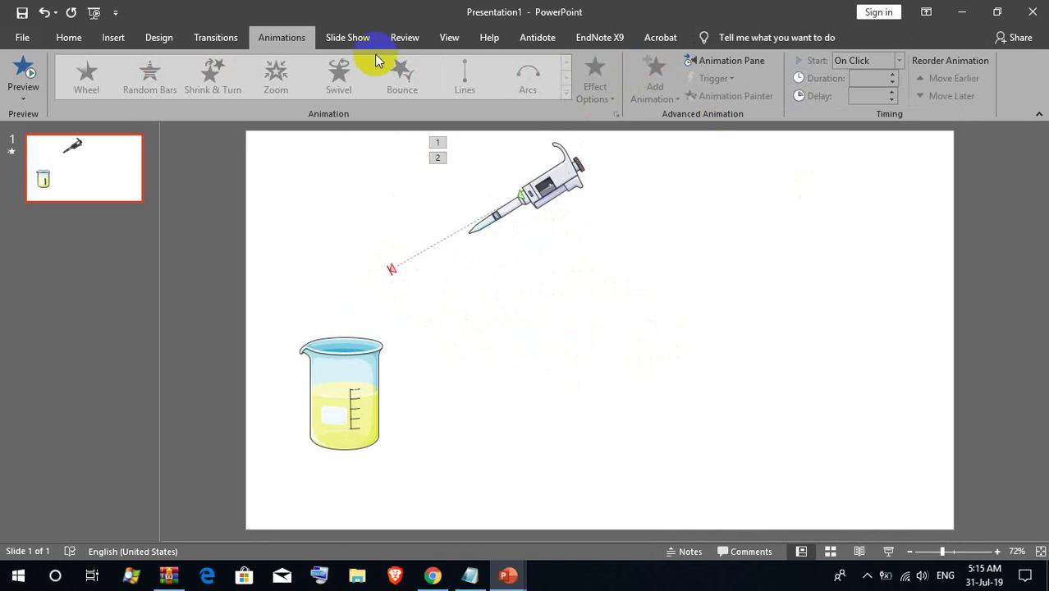
Add a bold '1 ml' text box above the beaker, nudged slightly right.
left_click(121, 44)
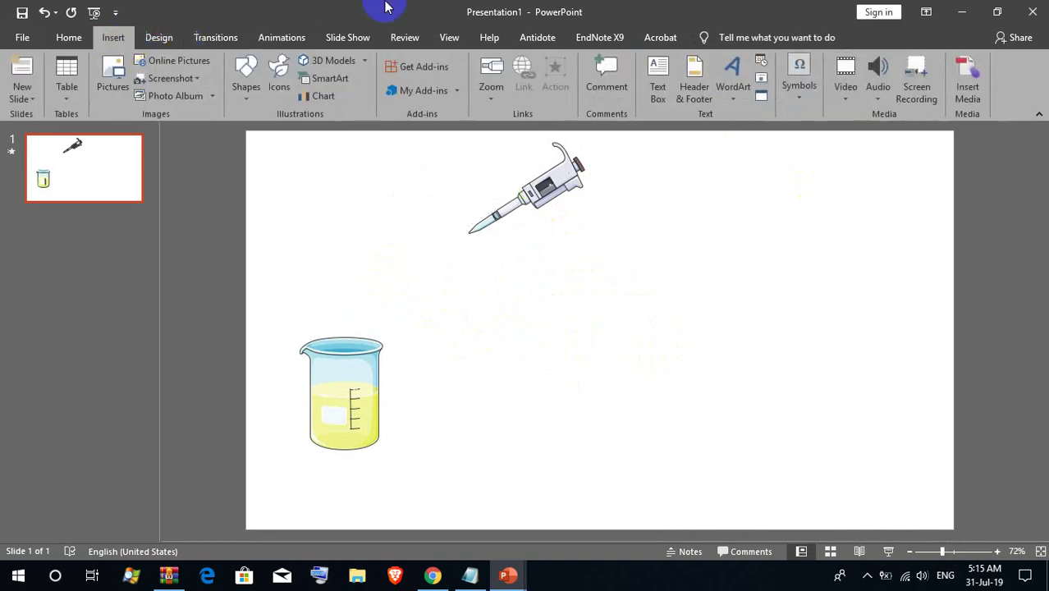
left_click(651, 72)
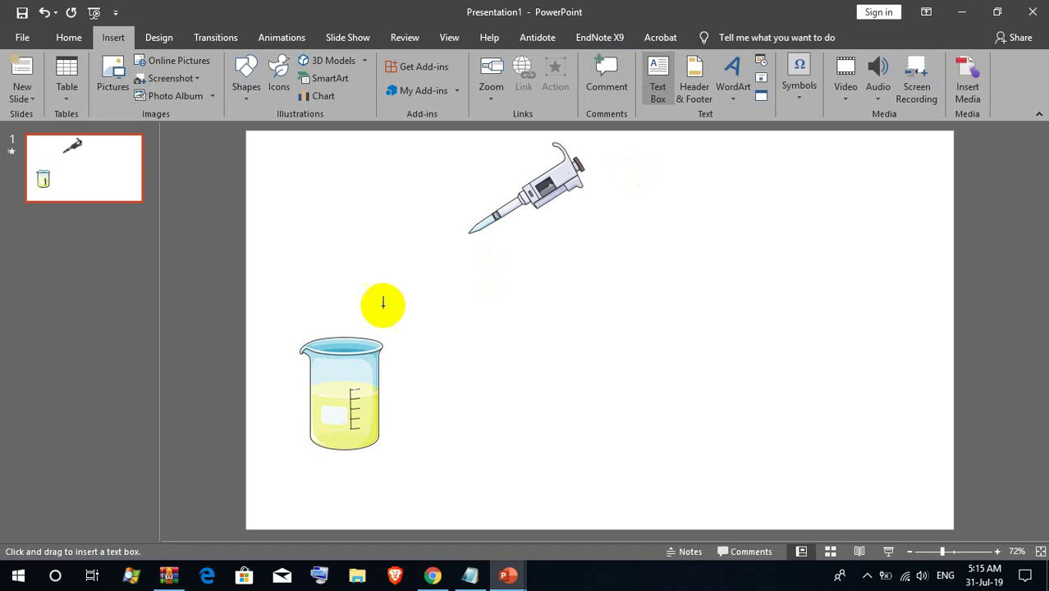
left_click(317, 313)
type("1 ml")
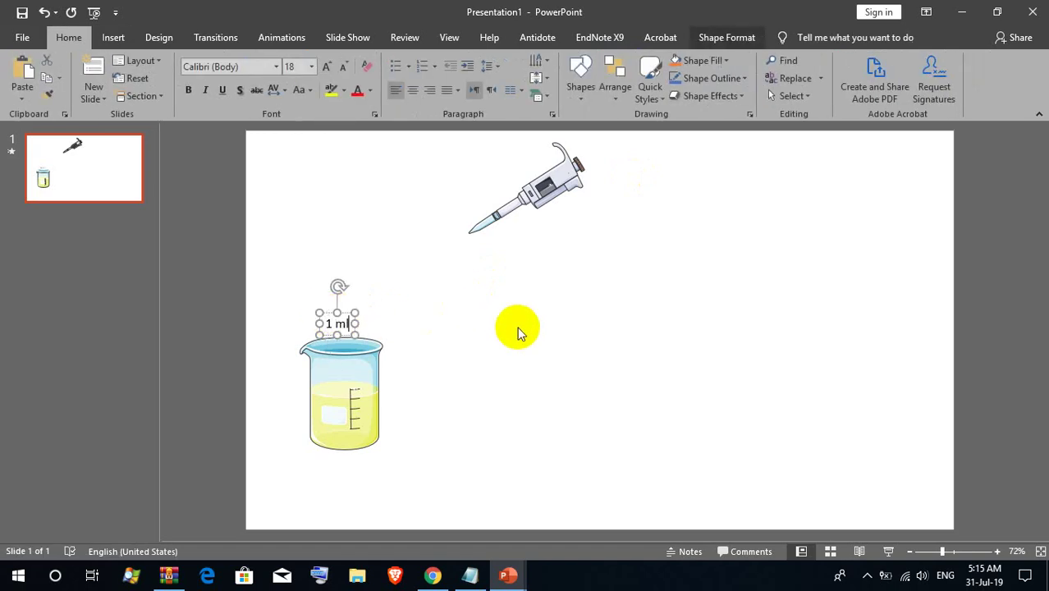
left_click(498, 394)
left_click(343, 311)
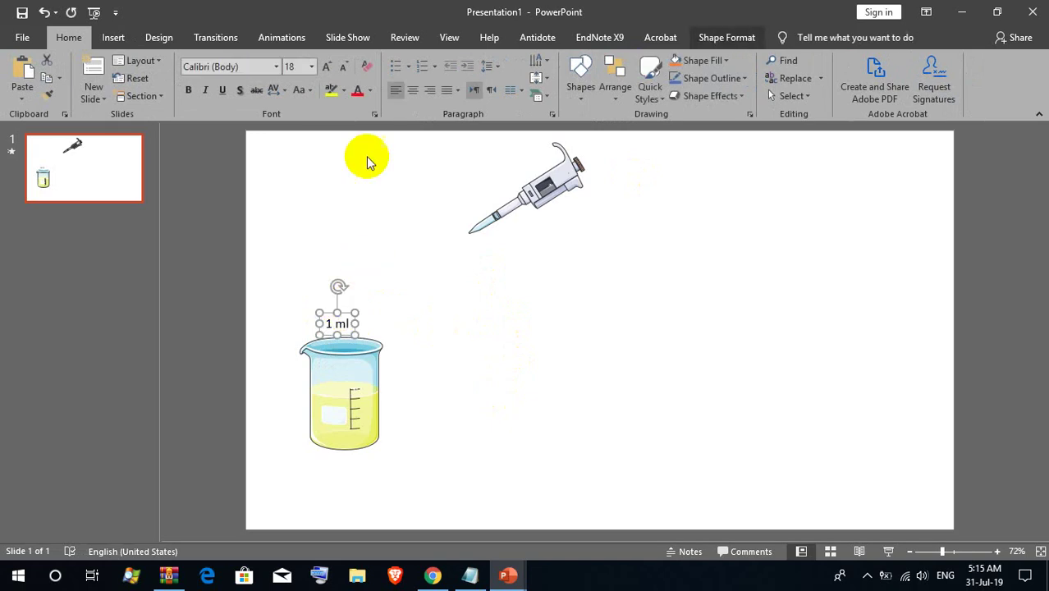
left_click(505, 424)
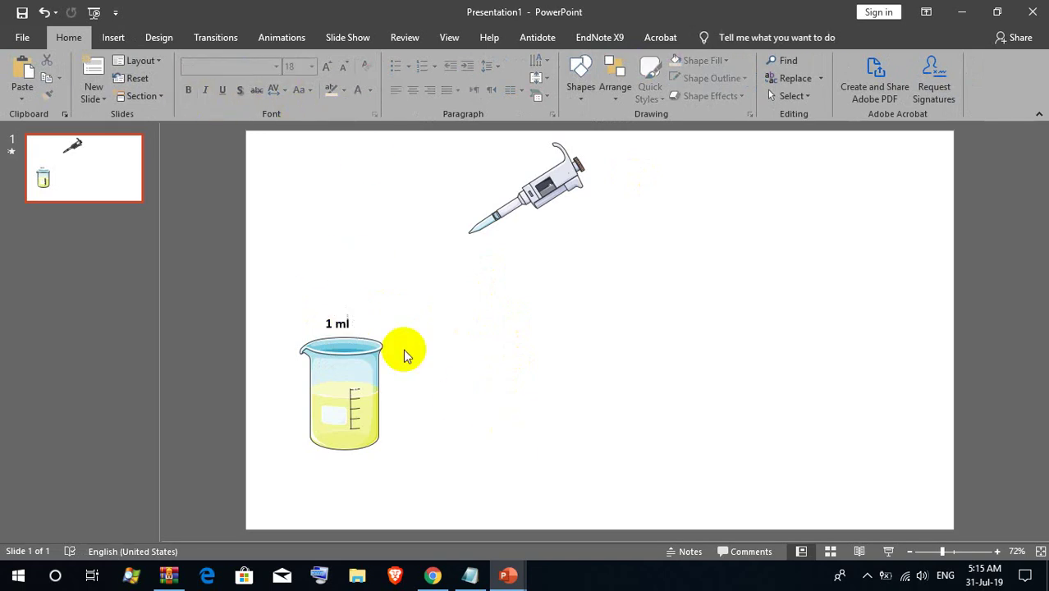
left_click(335, 316)
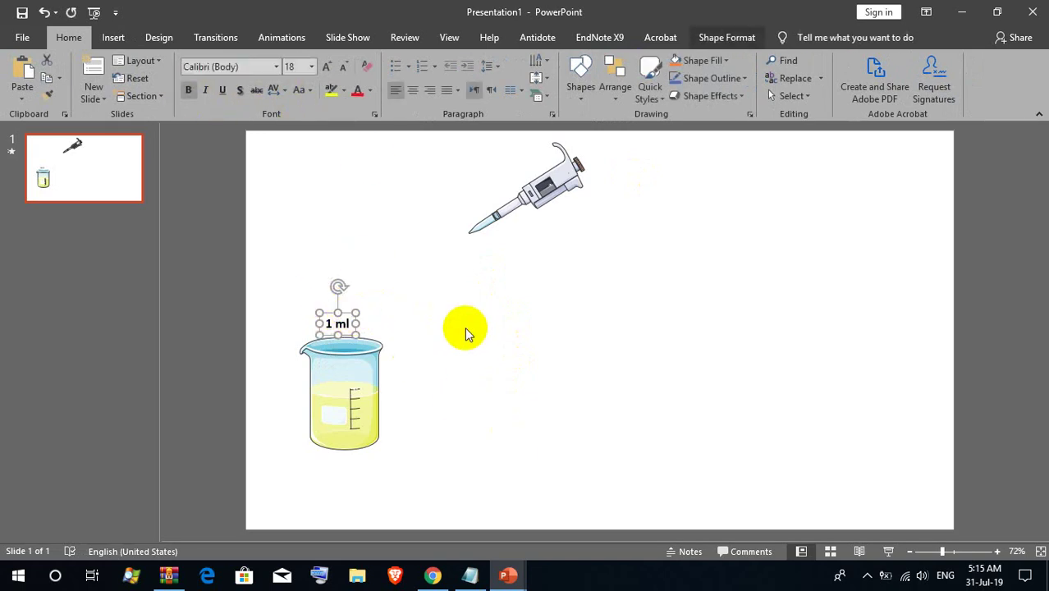
key("Right")
key("Right")
key("Right")
key("Right")
key("Right")
key("Right")
key("Right")
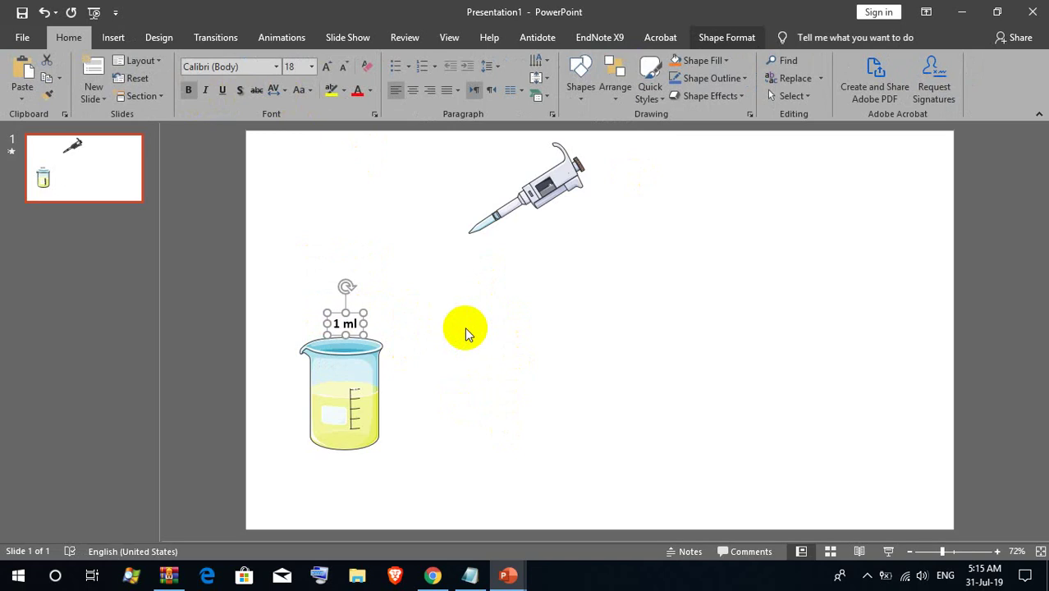
key("Escape")
left_click(890, 551)
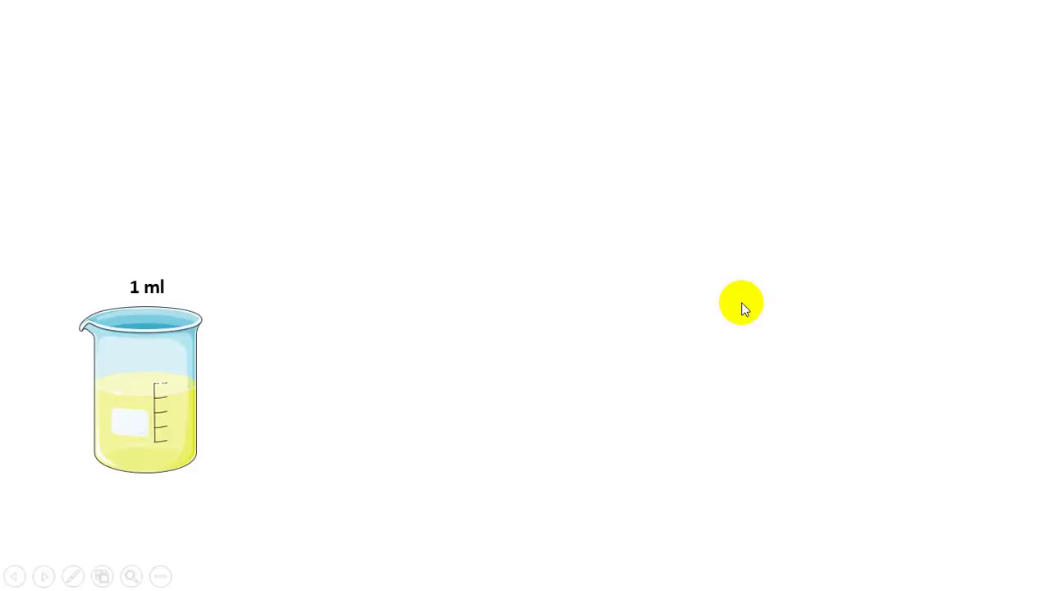
left_click(553, 410)
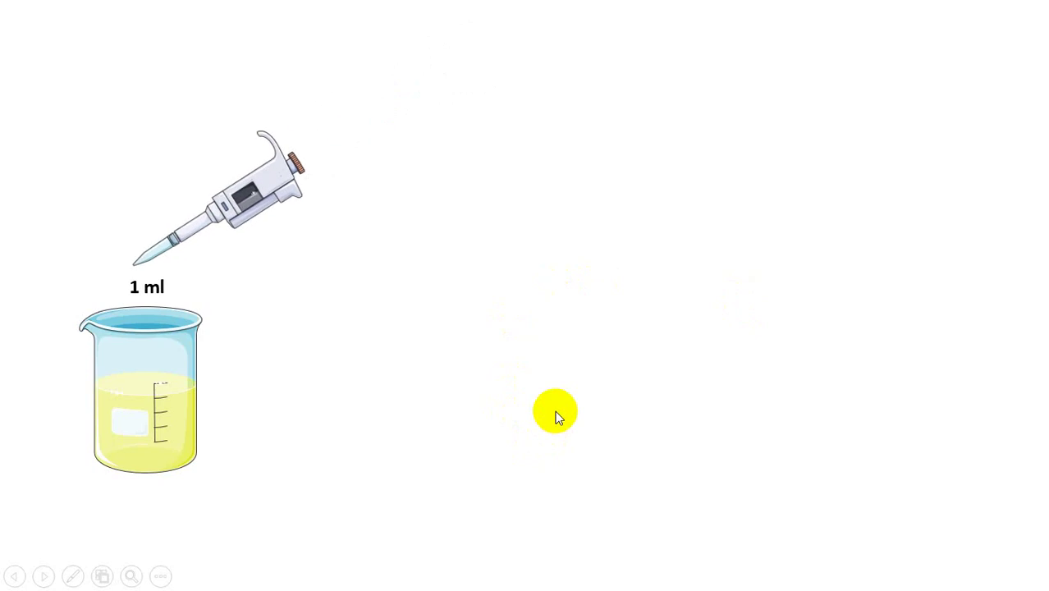
key("Escape")
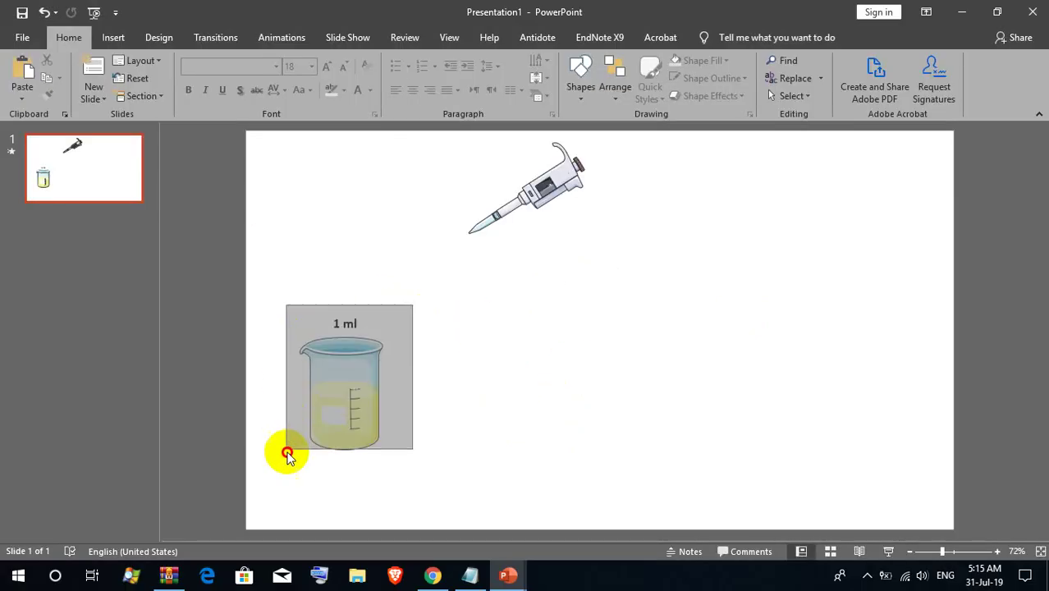
Shift the beaker and its 1 ml label slightly left, then select the label.
left_click_drag(386, 306, 287, 464)
key("Left")
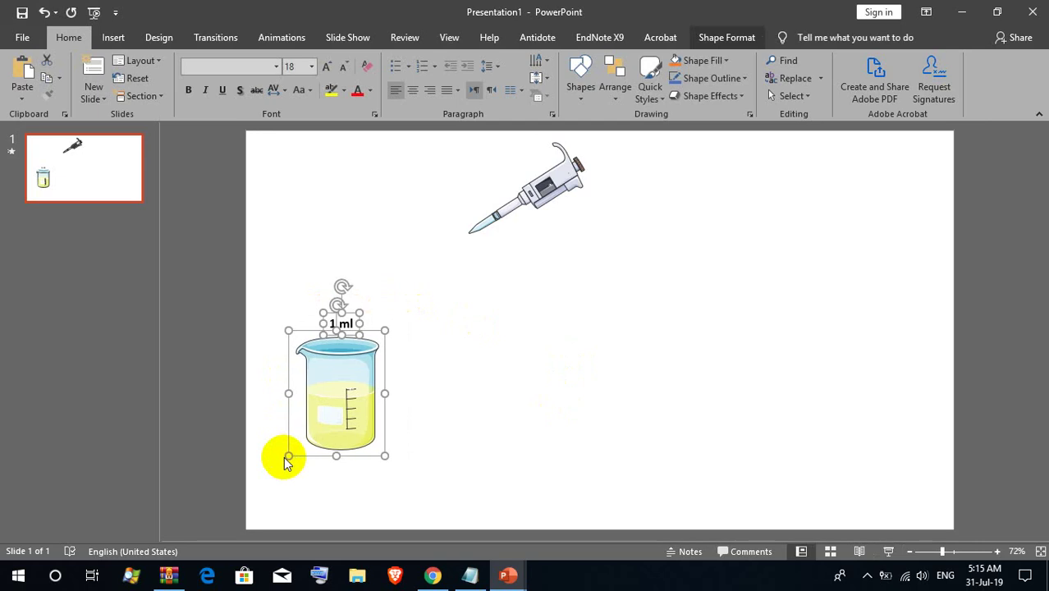
left_click(300, 499)
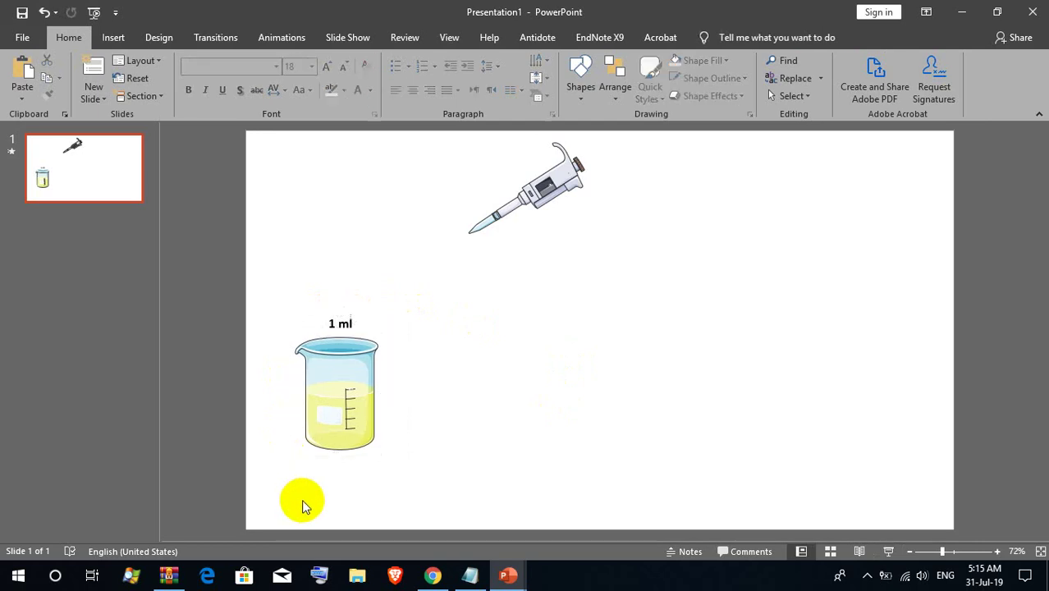
left_click(345, 322)
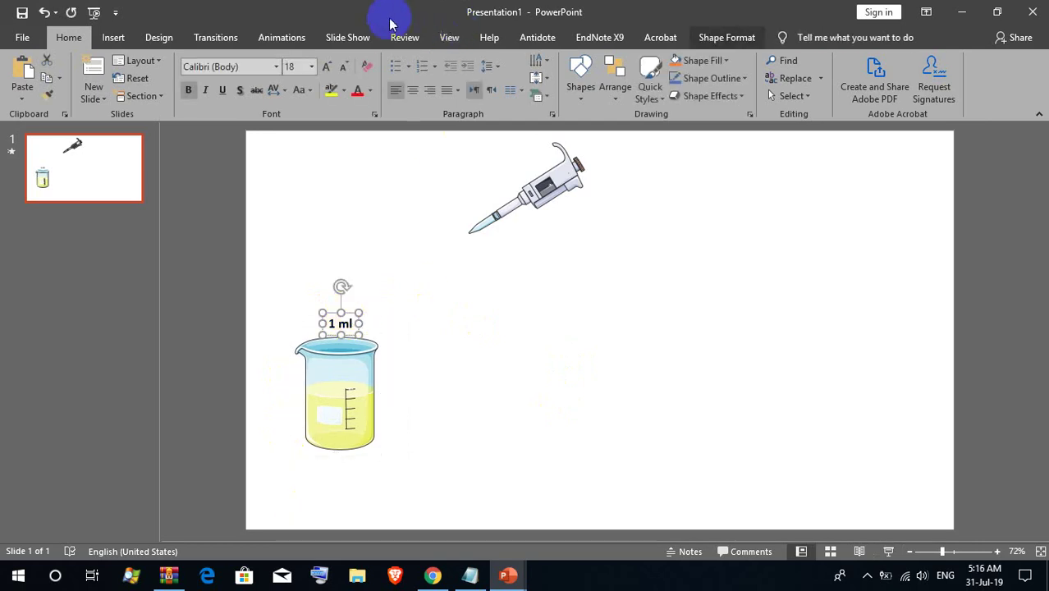
Give the 1 ml label a Fade and a downward Lines motion path, then play the slide show.
left_click(276, 37)
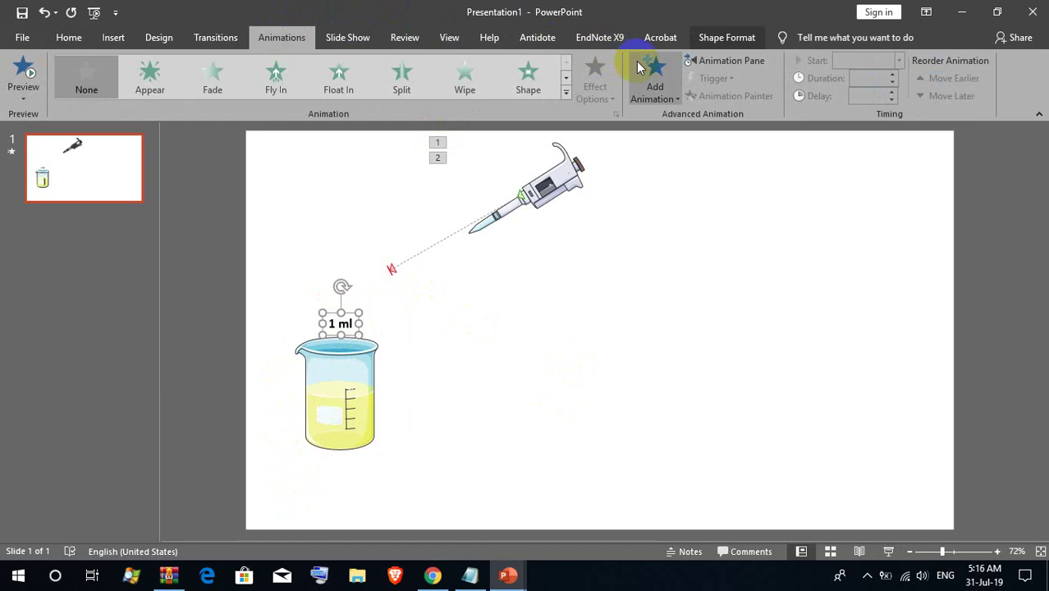
left_click(647, 78)
left_click(716, 123)
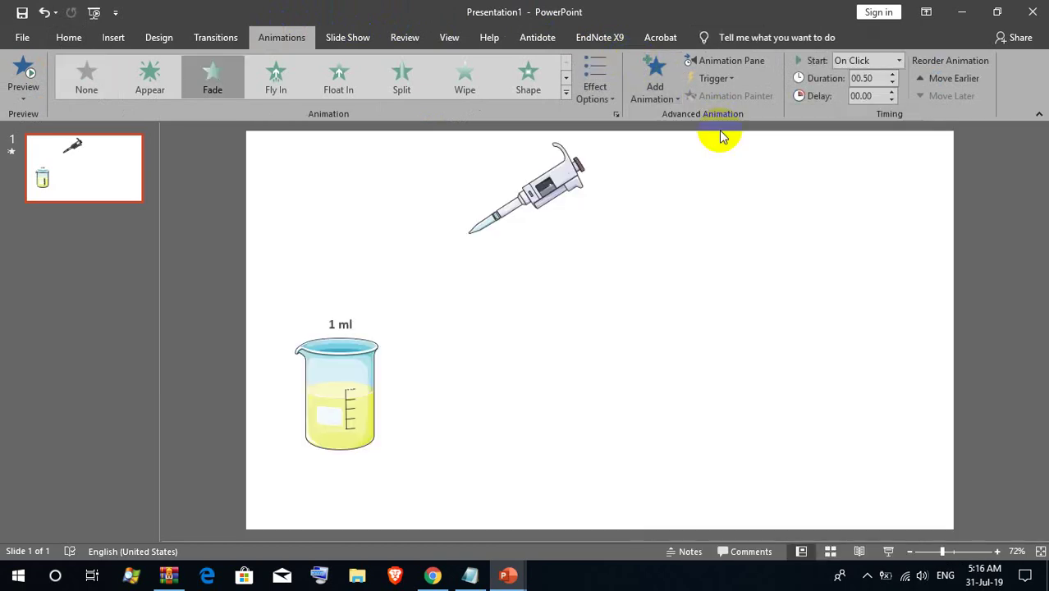
left_click(637, 87)
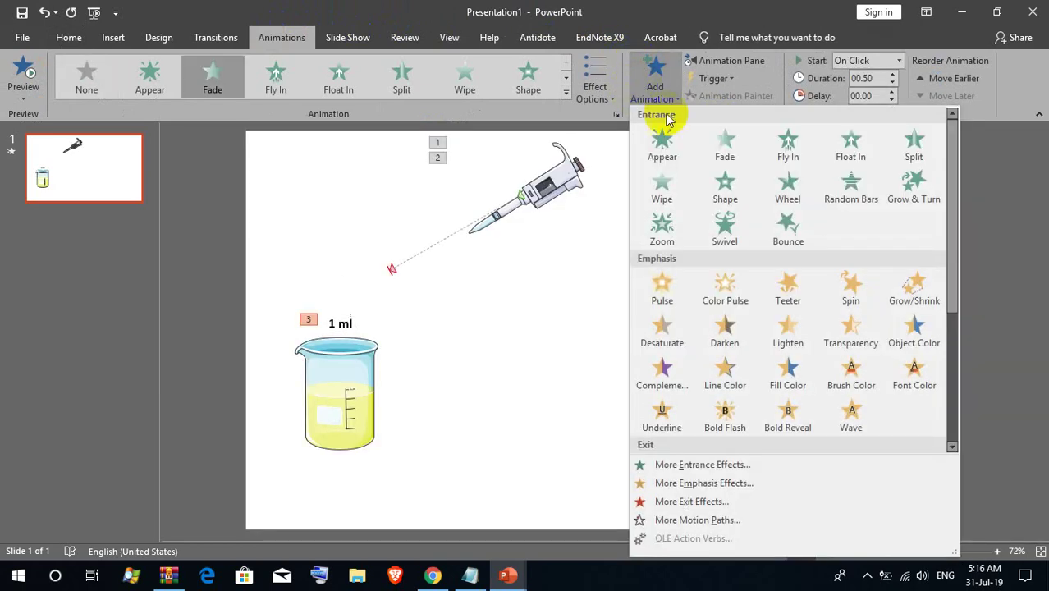
scroll(759, 250, "down", 3)
left_click(662, 391)
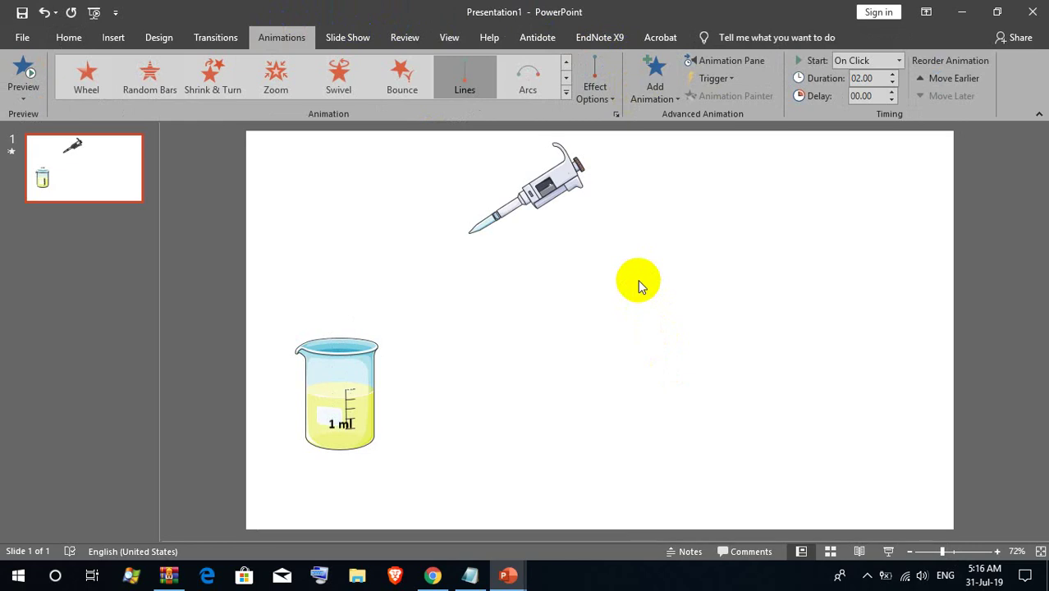
left_click(889, 553)
left_click(597, 391)
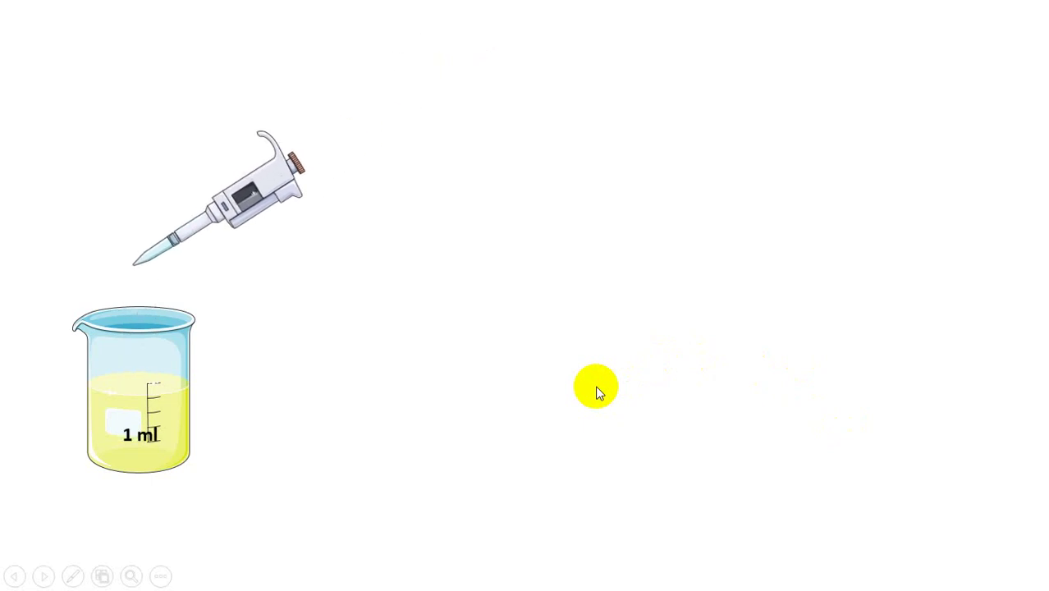
Set the pipette's move and the label's fade and move to After Previous, then preview.
key("Escape")
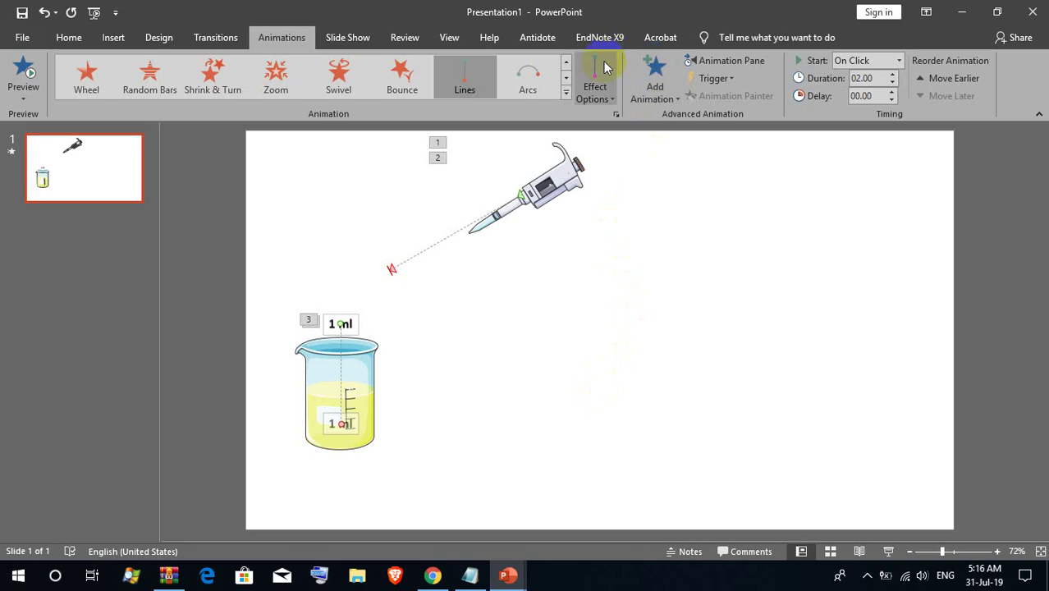
left_click(718, 65)
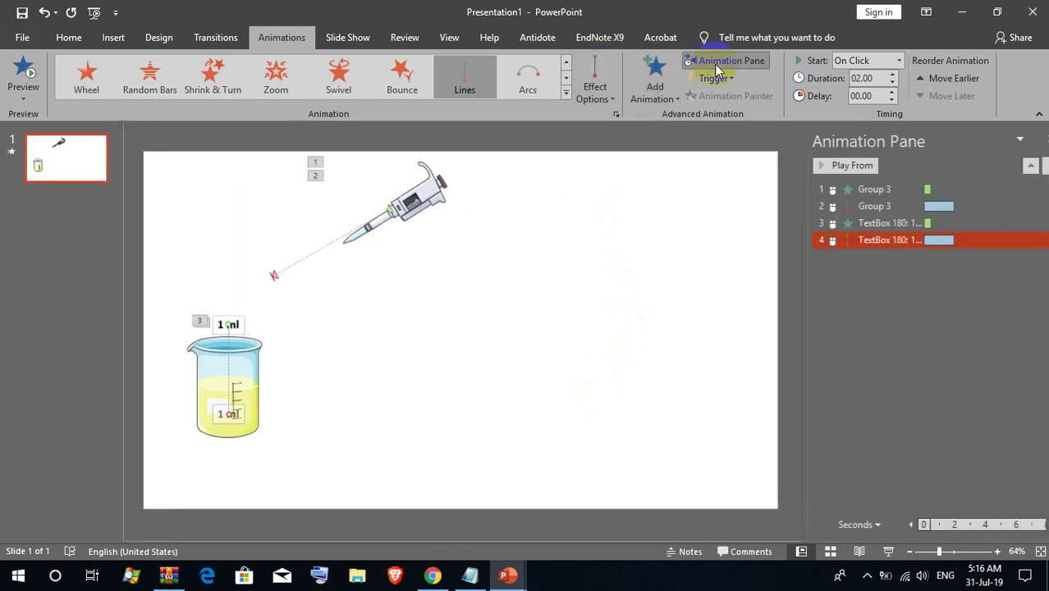
left_click(858, 206)
left_click(1029, 209)
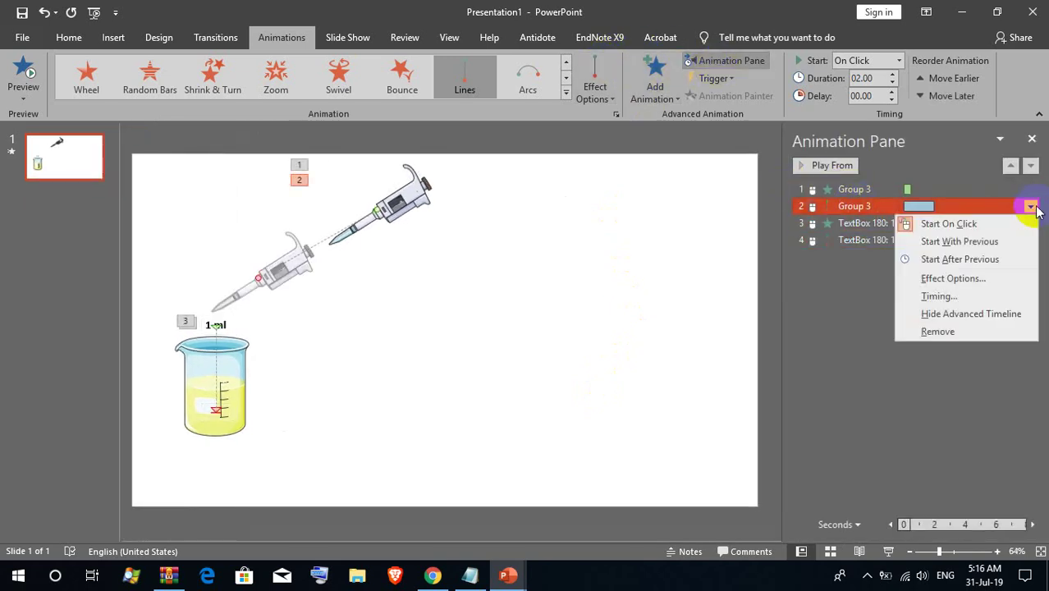
left_click(971, 261)
left_click(912, 224)
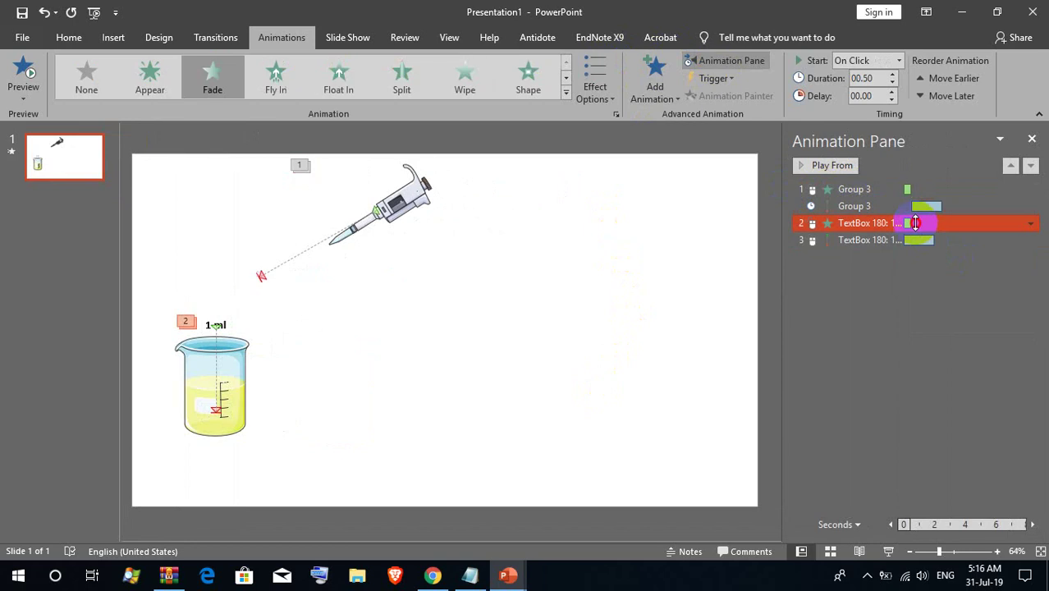
left_click(1031, 224)
left_click(983, 275)
left_click(890, 240)
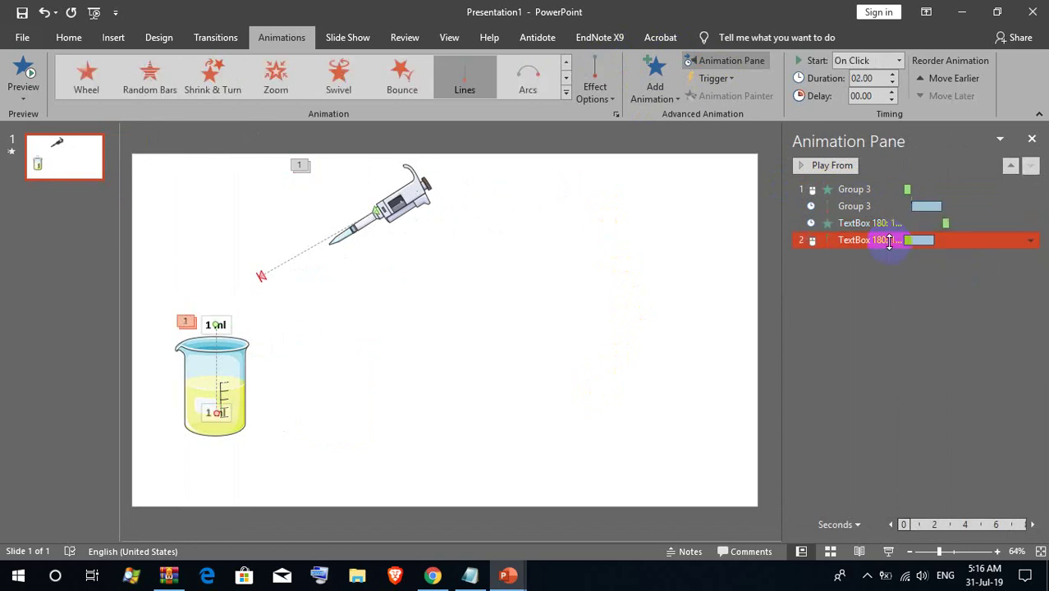
left_click(1029, 240)
left_click(984, 294)
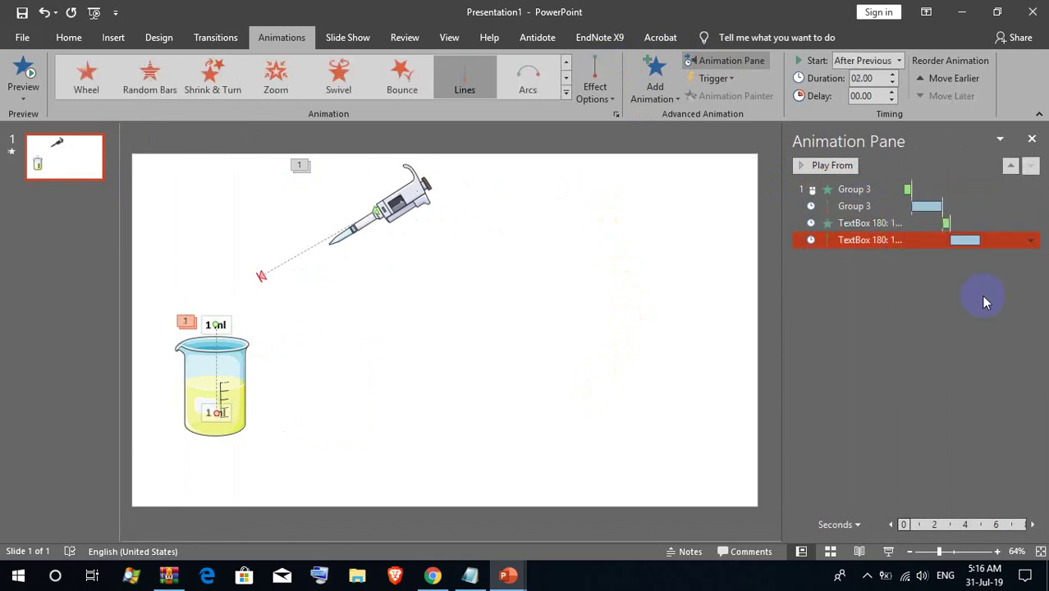
left_click(891, 553)
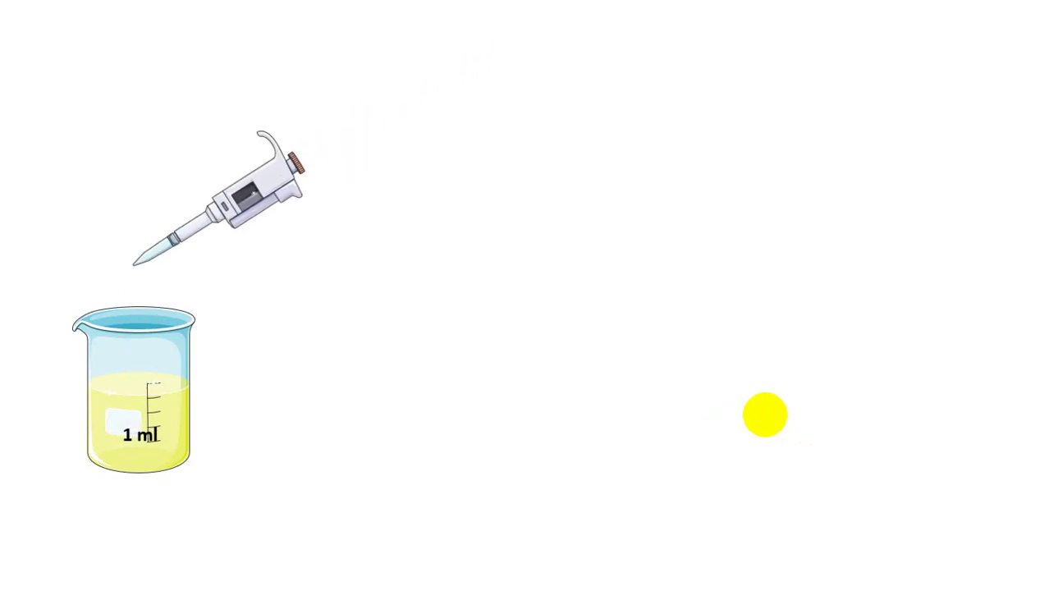
key("Escape")
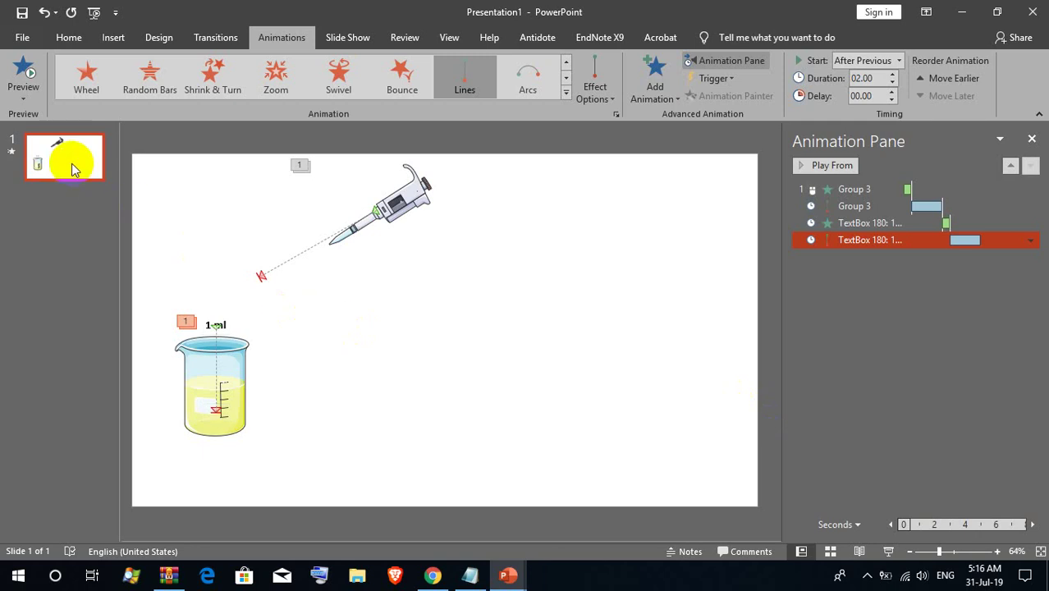
Add a new slide with Ctrl+M and delete its title and text placeholders.
key("ctrl+m")
mouse_move(152, 167)
left_mouse_down()
mouse_move(714, 412)
mouse_move(767, 482)
left_mouse_up()
key("Delete")
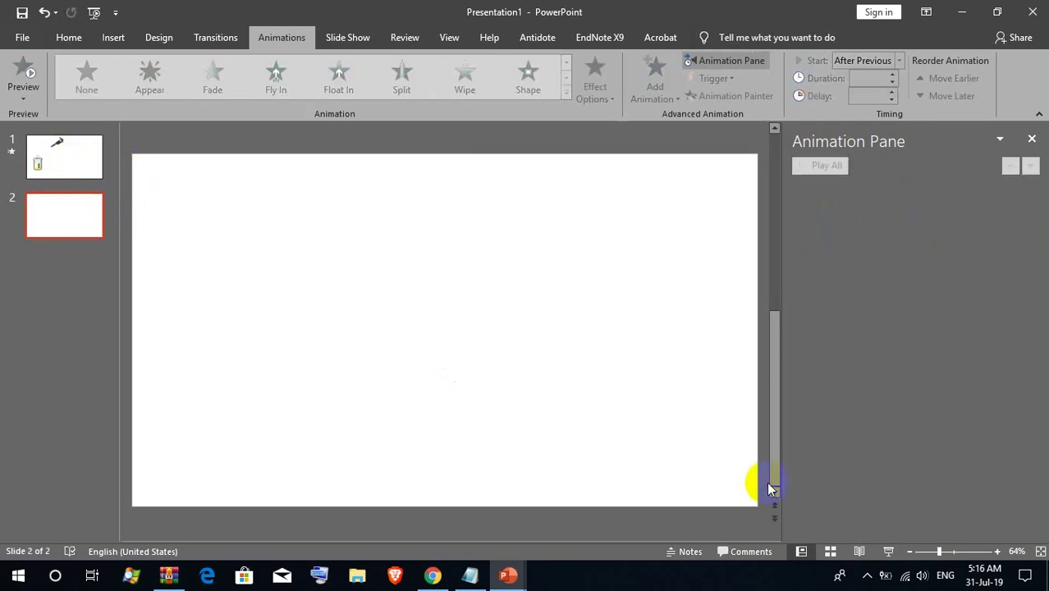
Close the Chemistry.ppt presentation.
left_click(508, 575)
left_click(444, 514)
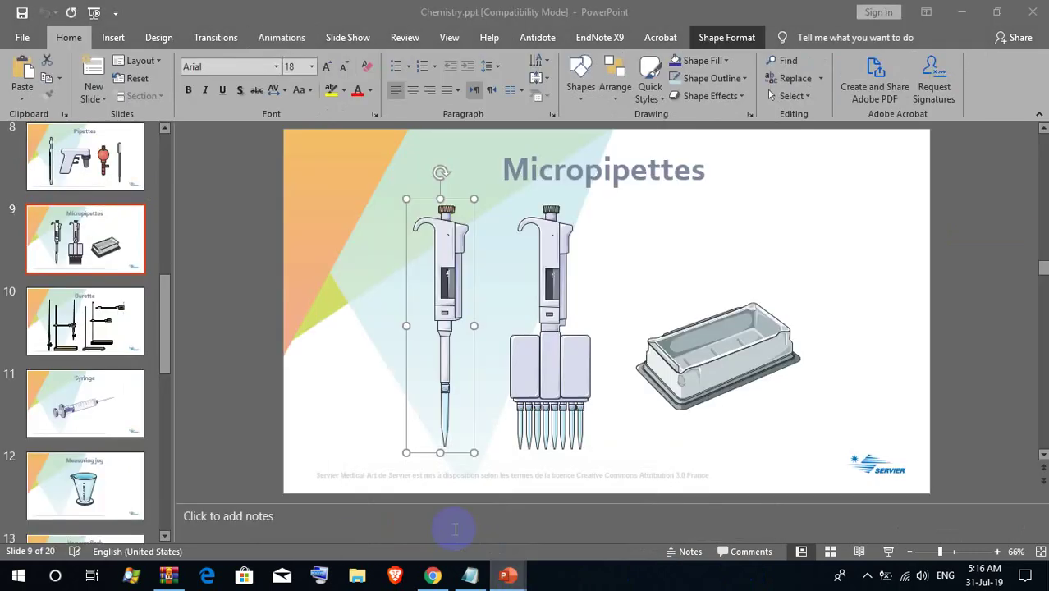
left_click(1036, 11)
In WinRAR, open Receptors_channels.ppt from the Cellular Biology and histology folder.
left_click(169, 574)
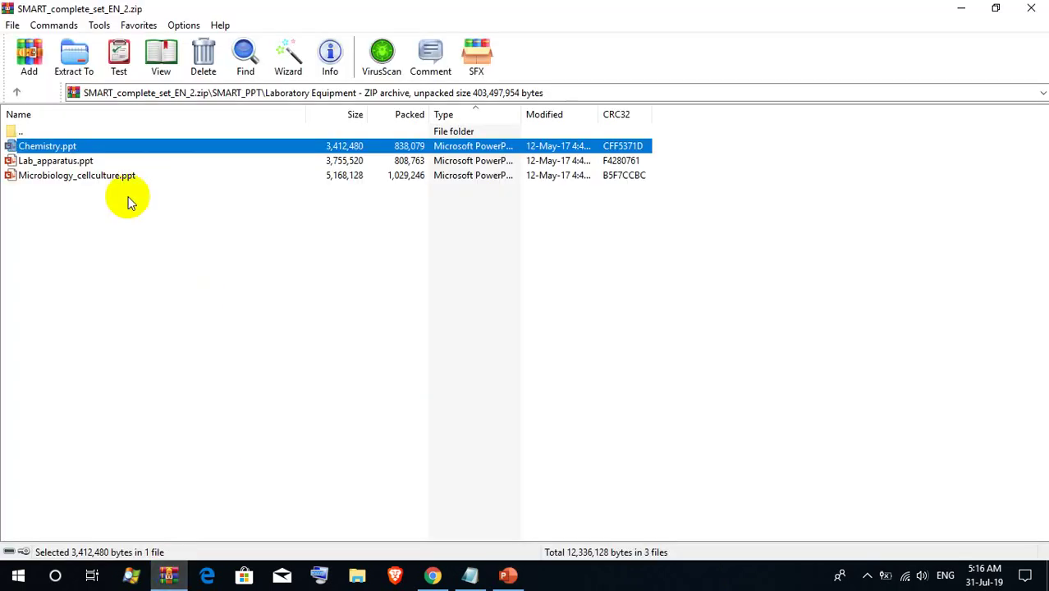
left_click(17, 92)
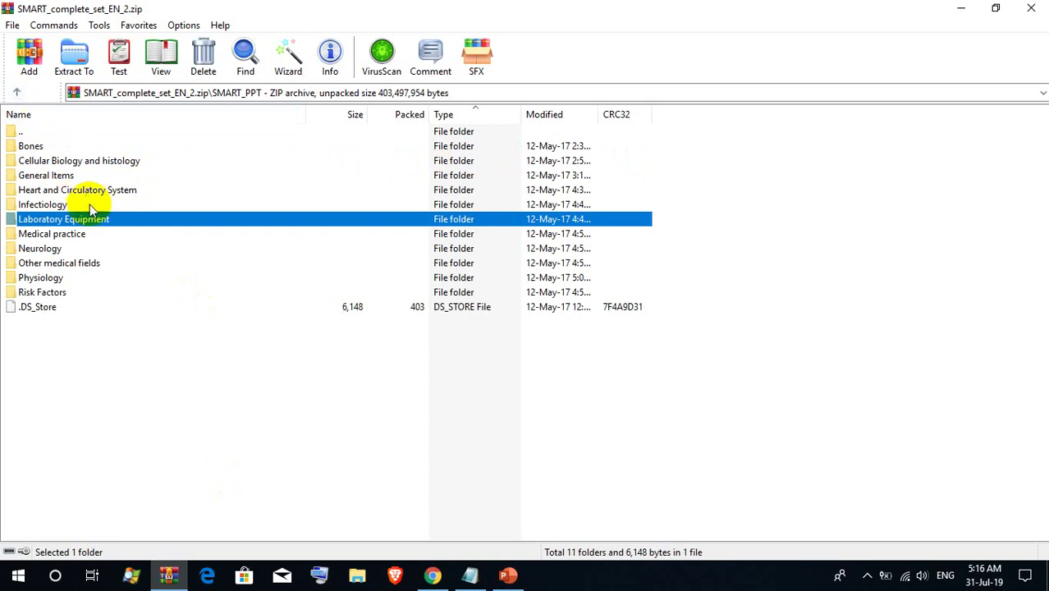
double_click(68, 162)
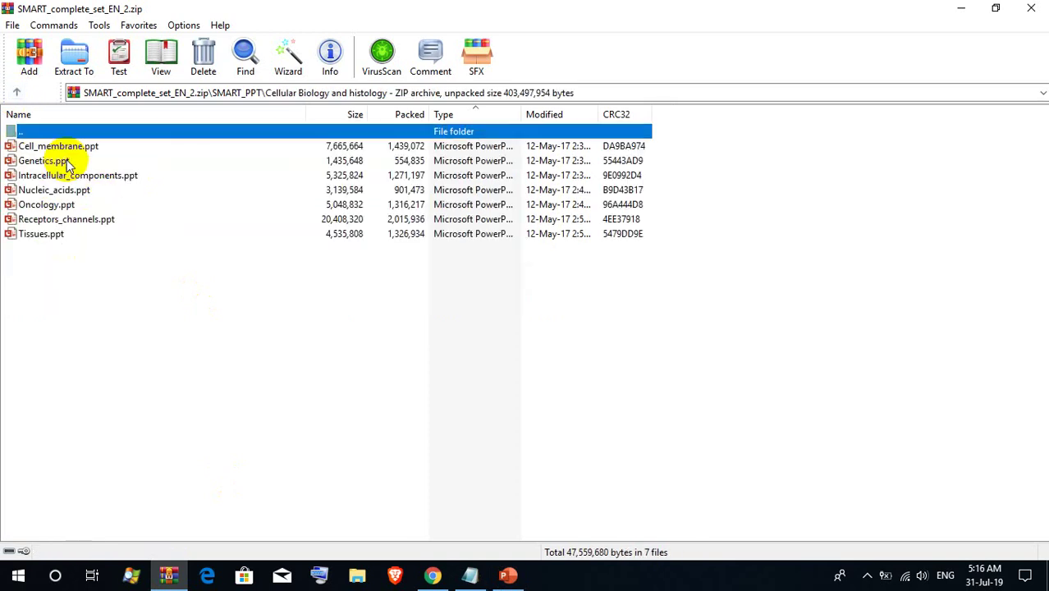
double_click(69, 220)
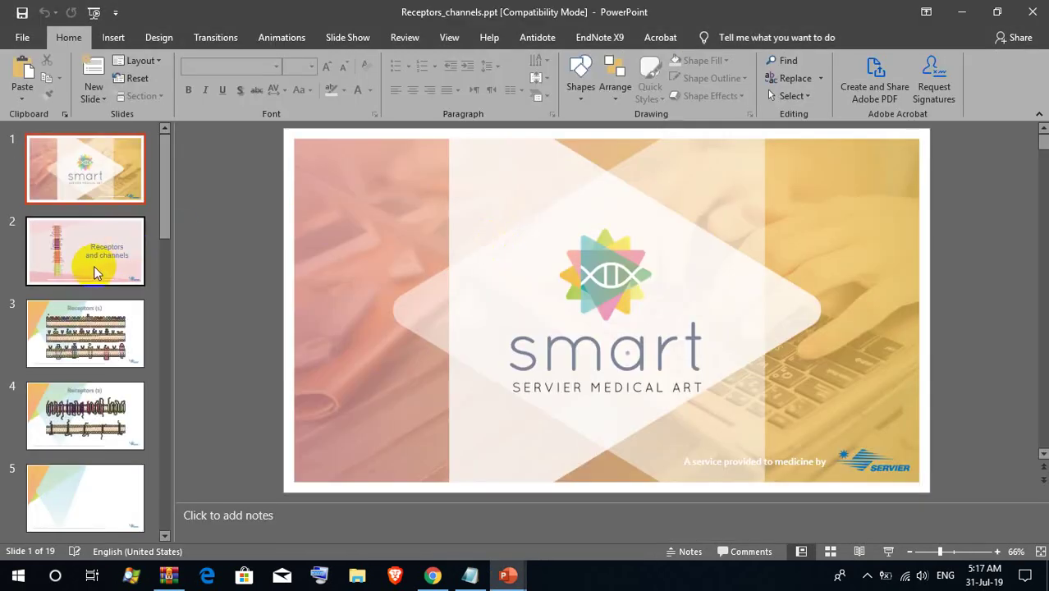
Go to slide 14, Complex Channels, and select its top membrane row of channels.
scroll(93, 263, "down", 2)
scroll(97, 247, "down", 2)
left_click(98, 238)
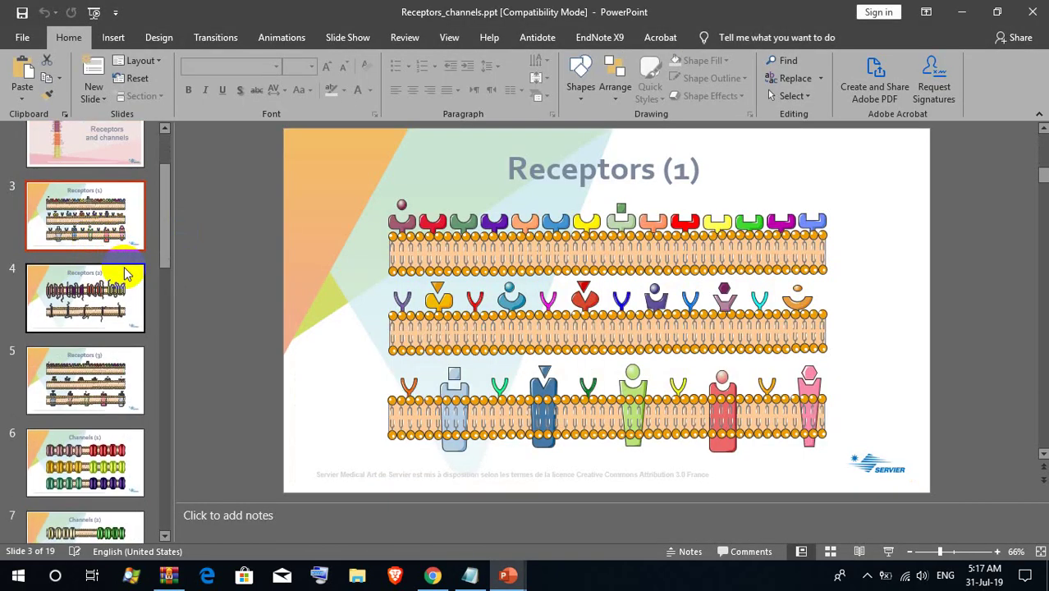
scroll(70, 292, "down", 3)
scroll(70, 288, "down", 2)
scroll(70, 287, "down", 2)
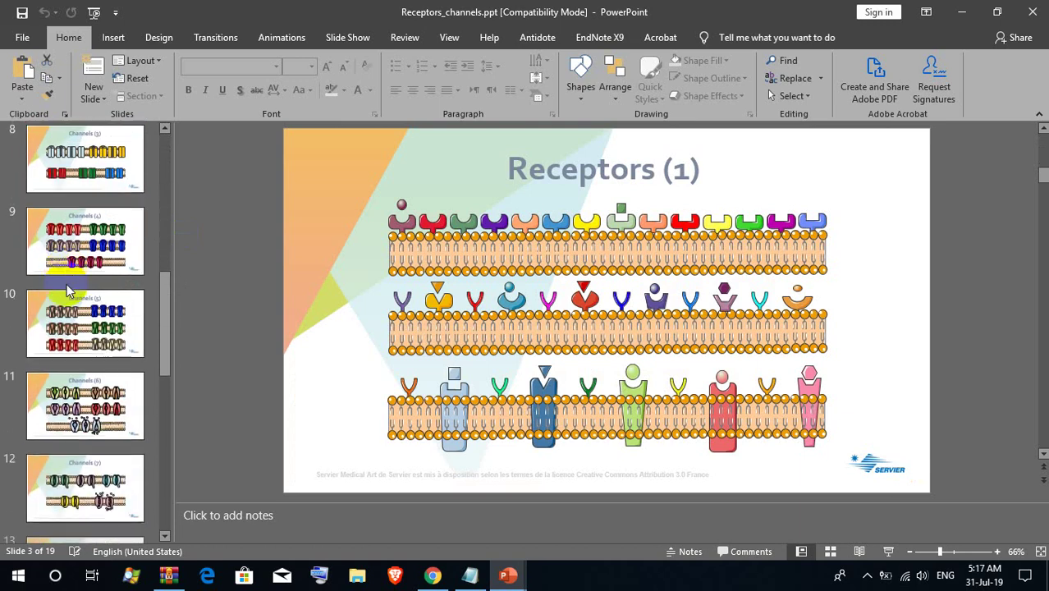
scroll(69, 288, "down", 2)
scroll(69, 288, "down", 1)
scroll(70, 290, "down", 2)
scroll(70, 290, "down", 3)
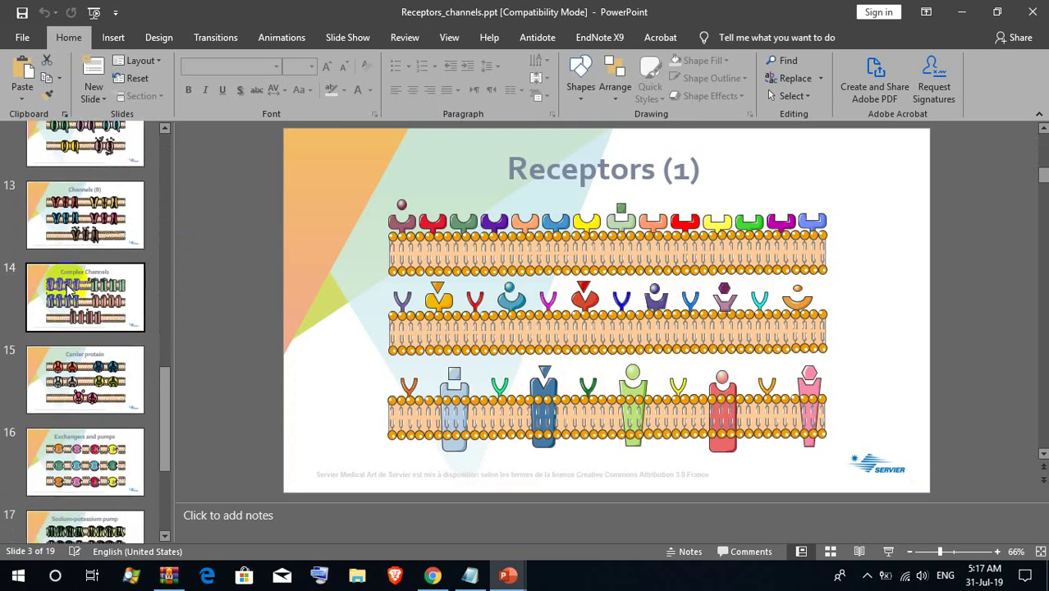
scroll(70, 303, "down", 2)
left_click(79, 346)
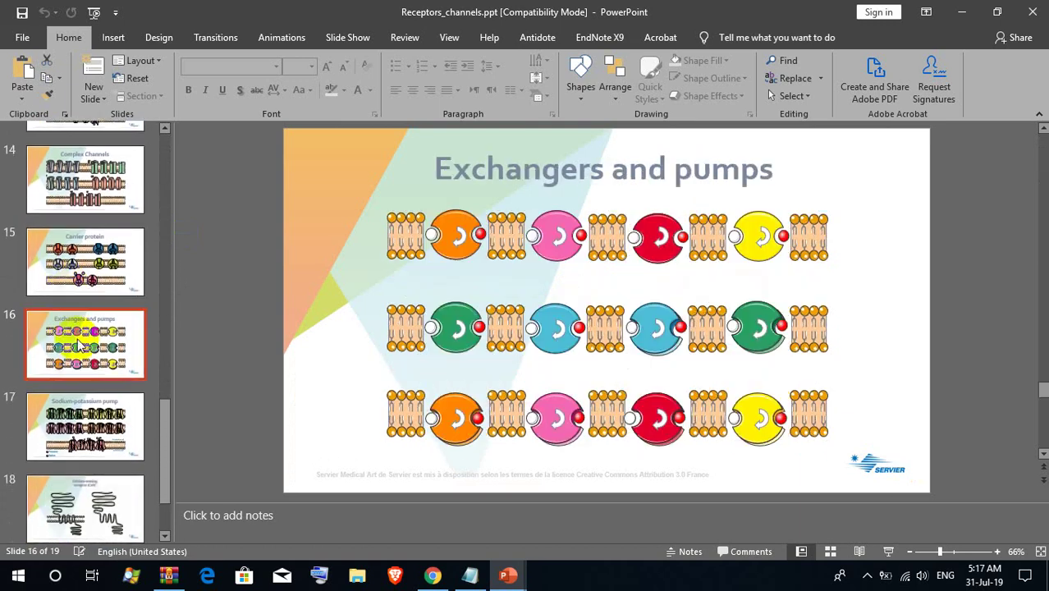
left_click(114, 259)
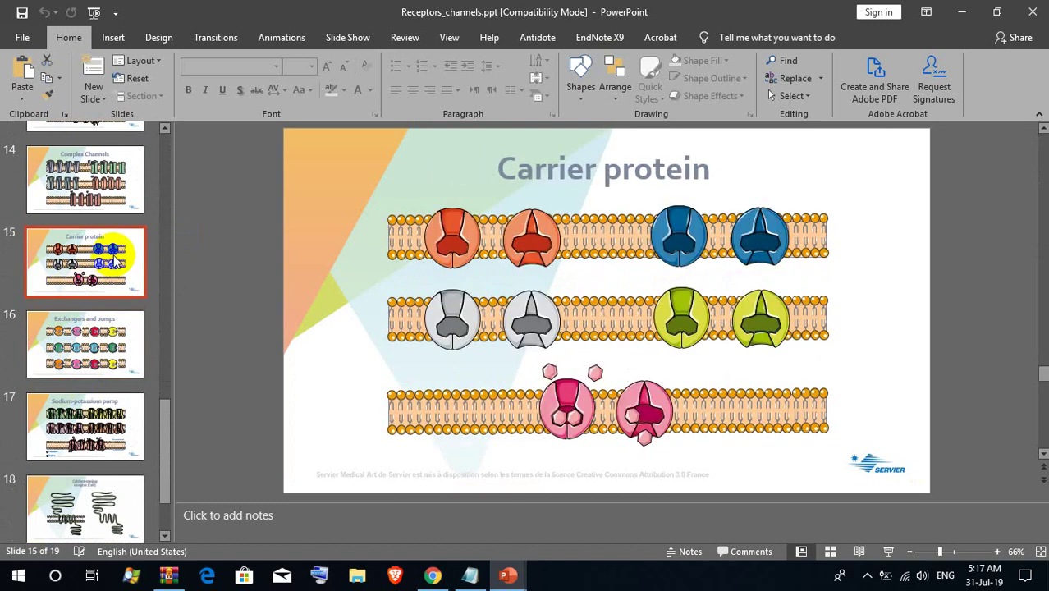
left_click(116, 193)
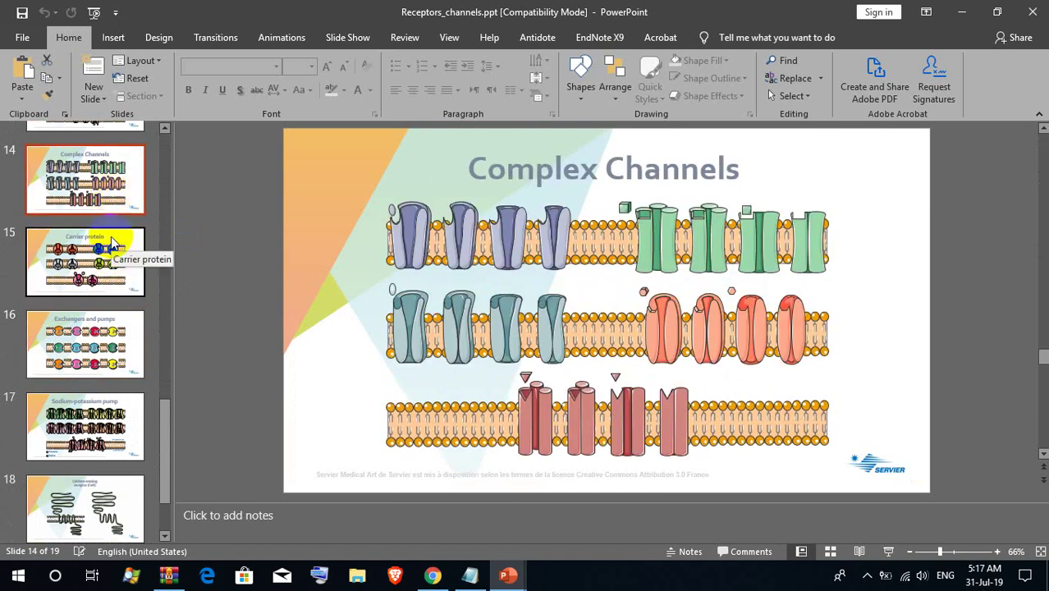
left_click_drag(355, 175, 873, 289)
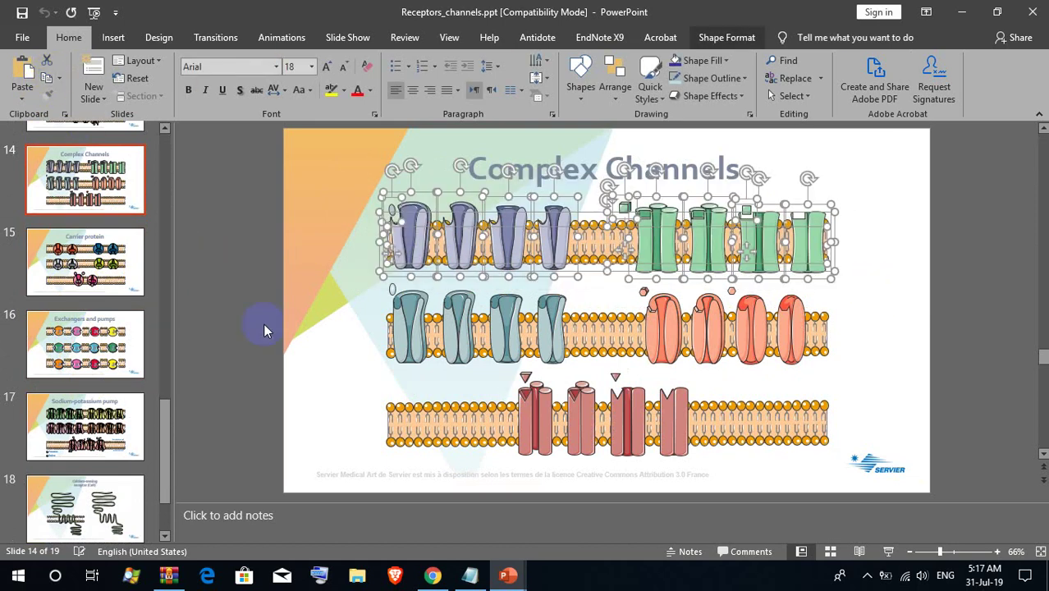
Paste the membrane row on Presentation1's slide 2 below the middle, then return to Receptors_channels.ppt.
left_click(433, 504)
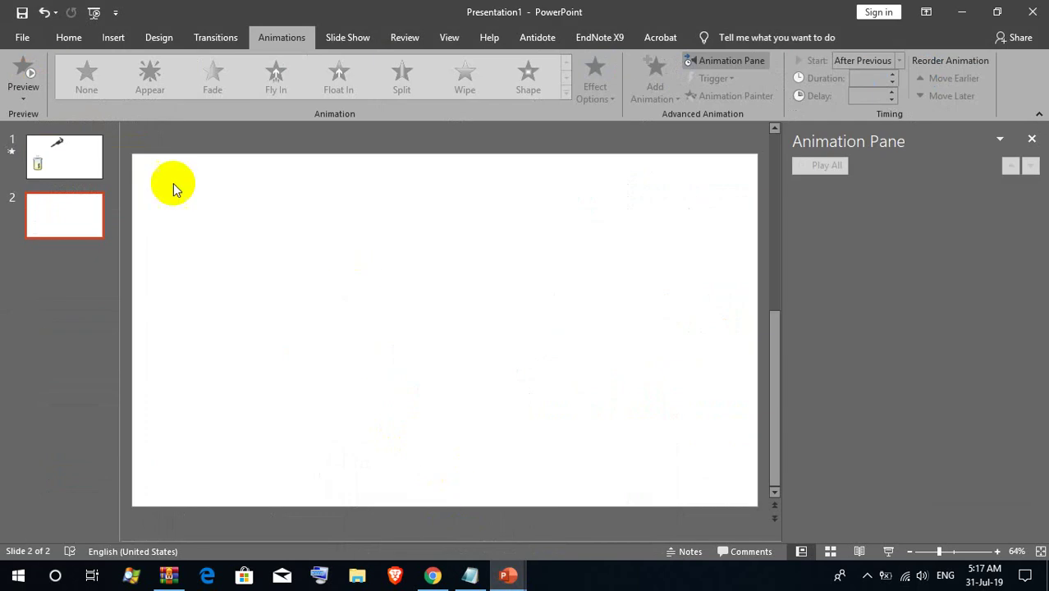
left_click(70, 38)
left_click(23, 69)
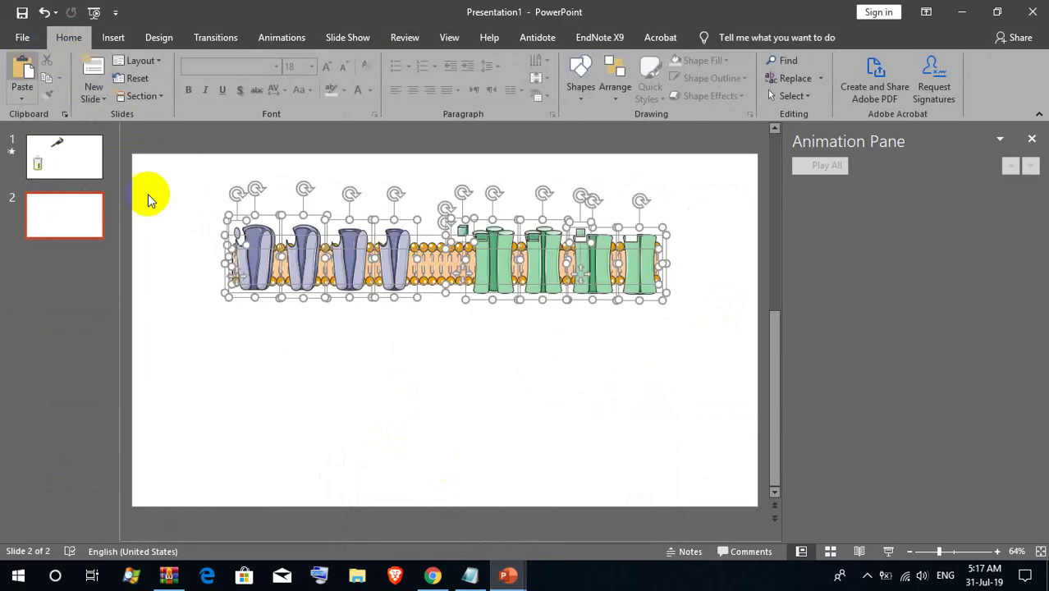
left_click_drag(296, 296, 273, 400)
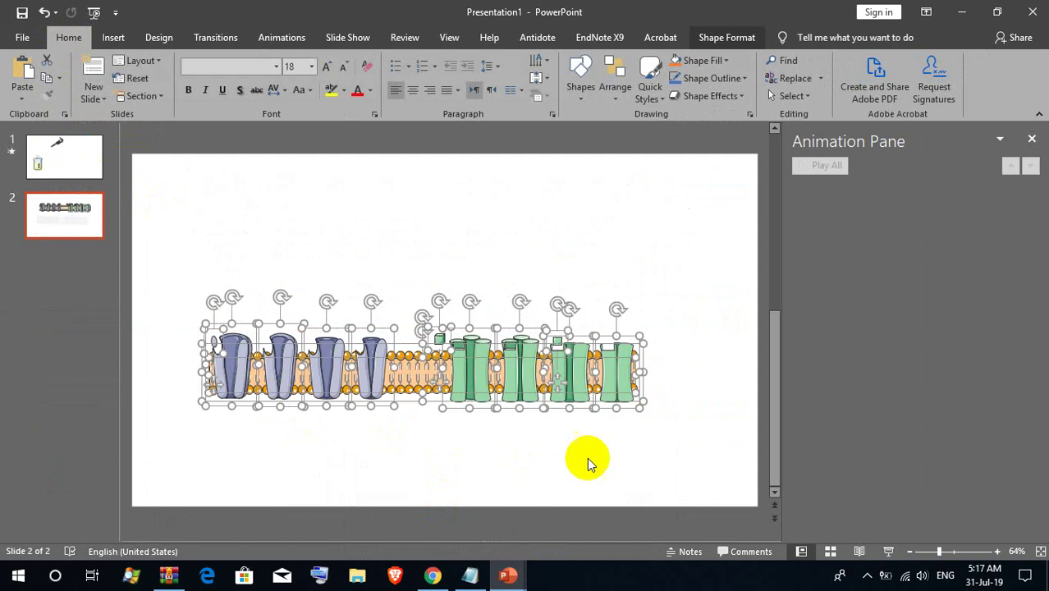
left_click(638, 453)
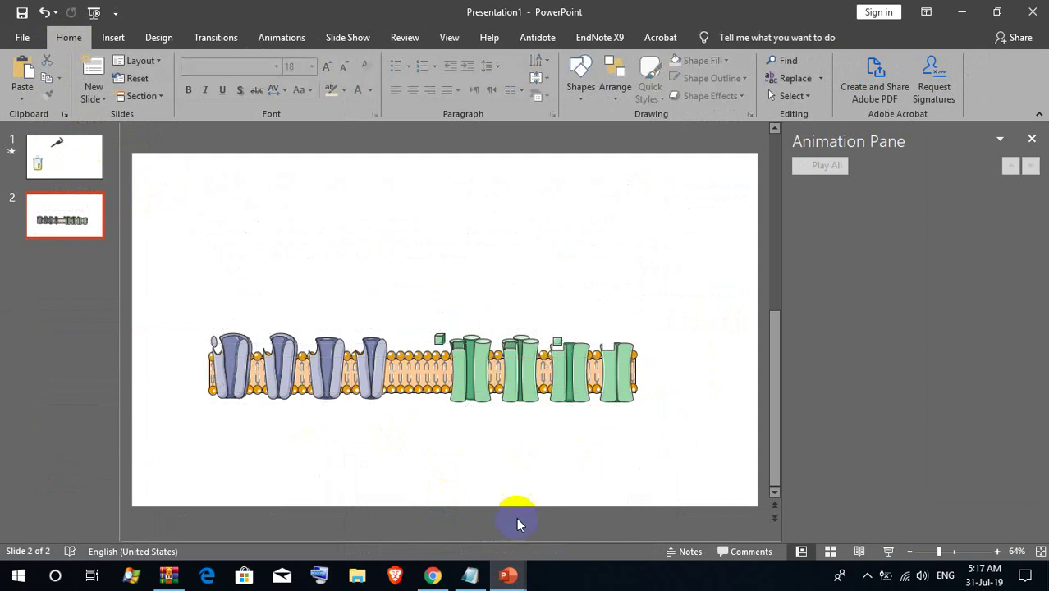
mouse_move(507, 575)
left_click(621, 527)
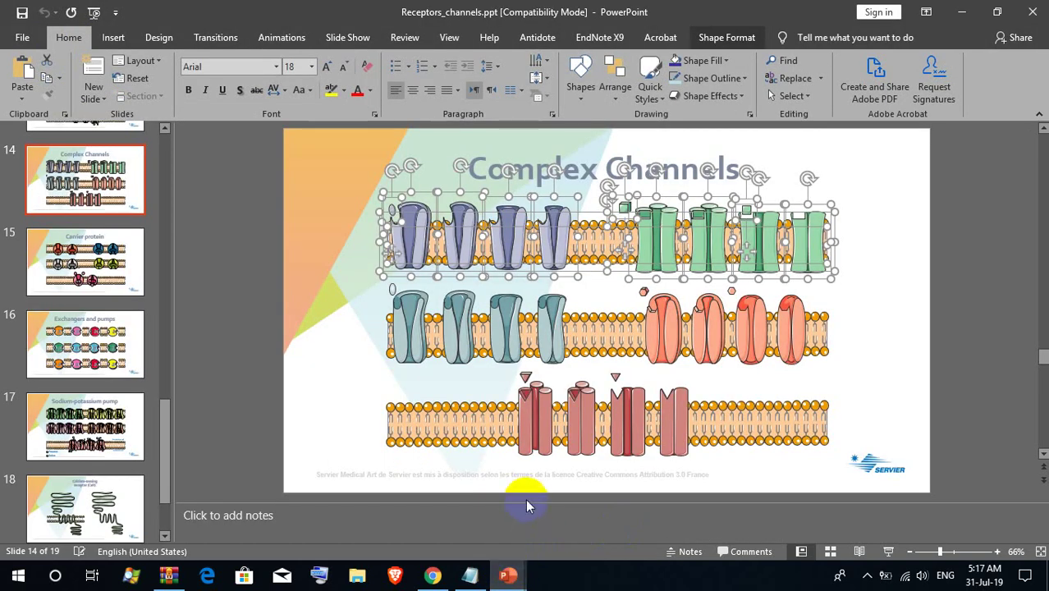
Browse the Receptors_channels slides through Channels (1), (4) and (5) to Channels (6).
scroll(91, 345, "up", 1)
scroll(98, 357, "up", 2)
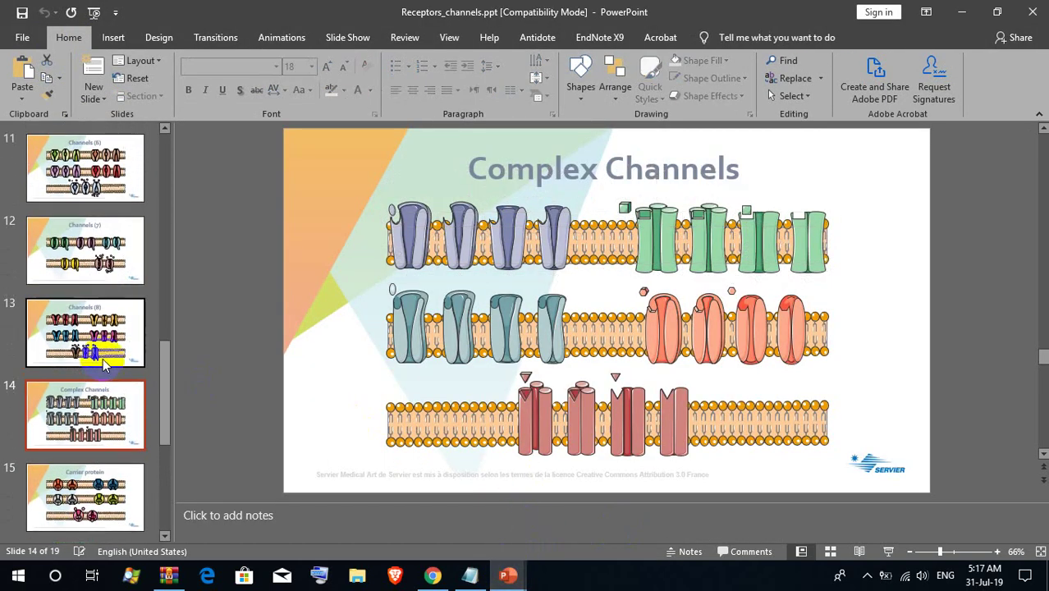
scroll(104, 367, "up", 2)
scroll(105, 365, "up", 2)
scroll(105, 345, "up", 1)
scroll(107, 321, "up", 1)
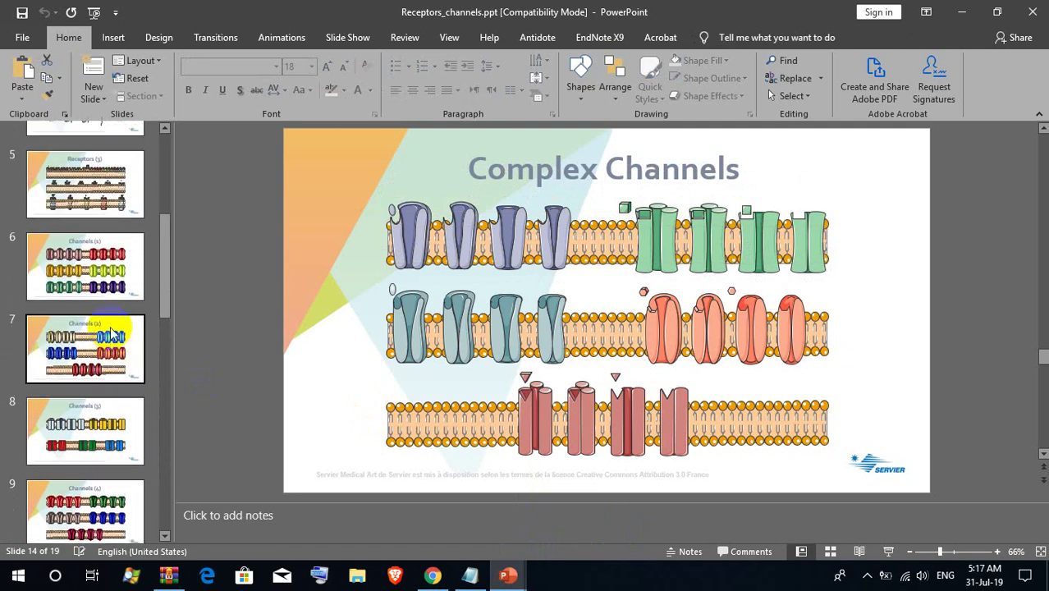
left_click(109, 291)
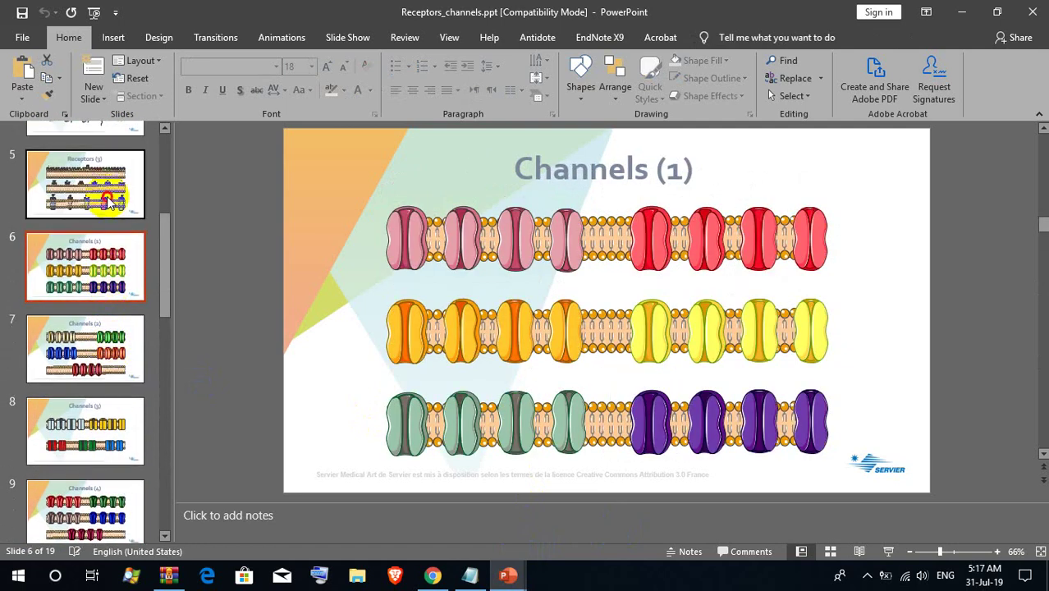
left_click(105, 197)
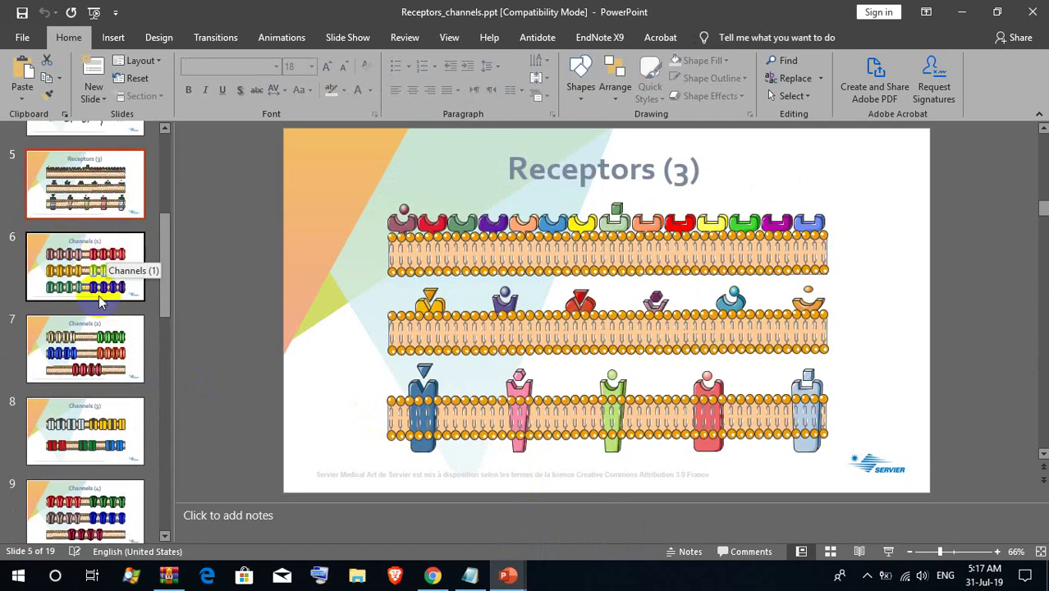
scroll(94, 357, "down", 3)
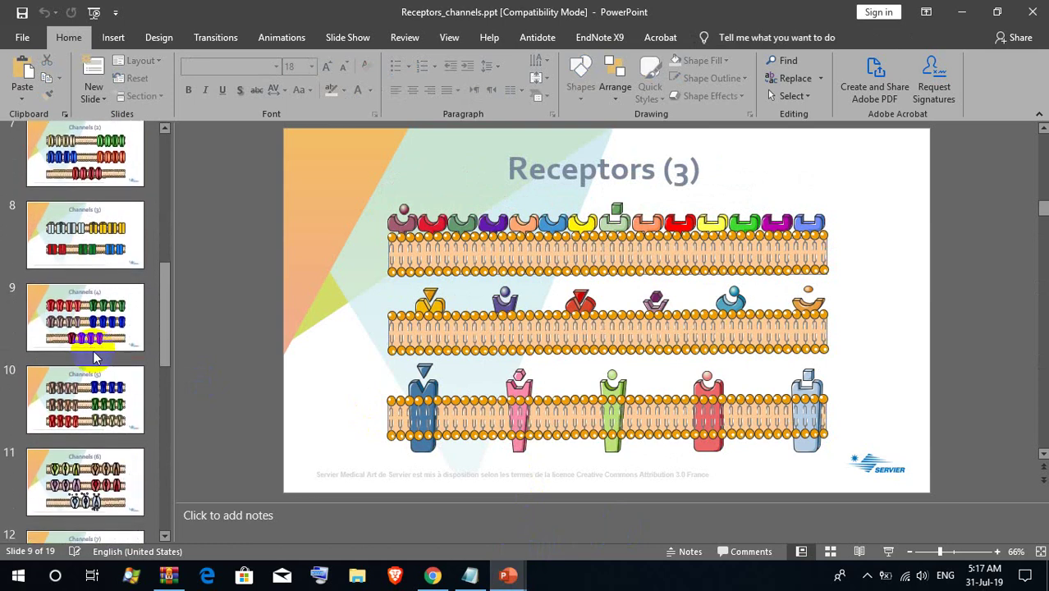
left_click(89, 316)
left_click(92, 383)
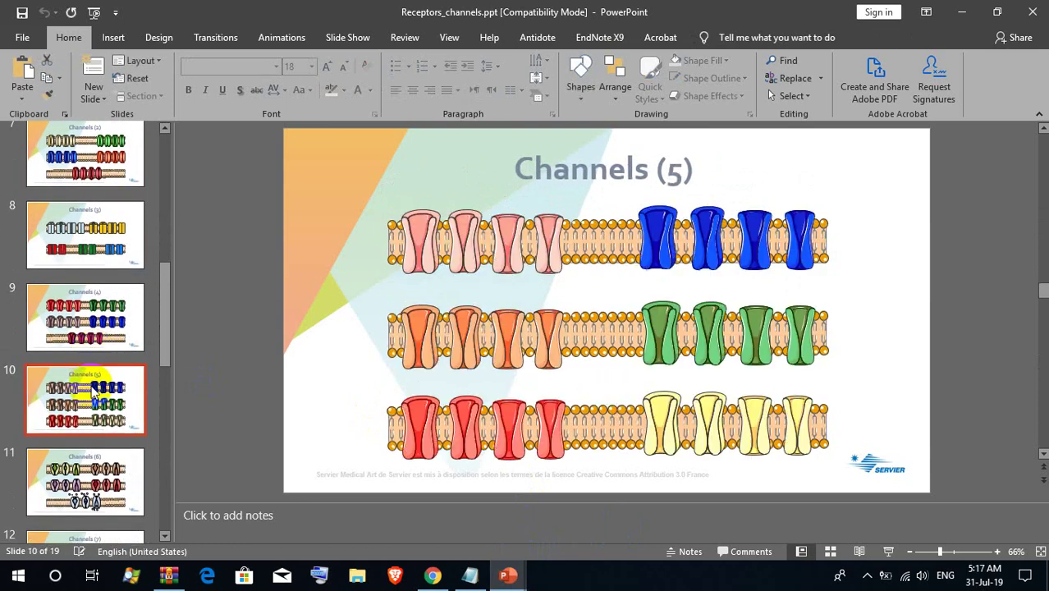
scroll(95, 394, "down", 3)
left_click(90, 366)
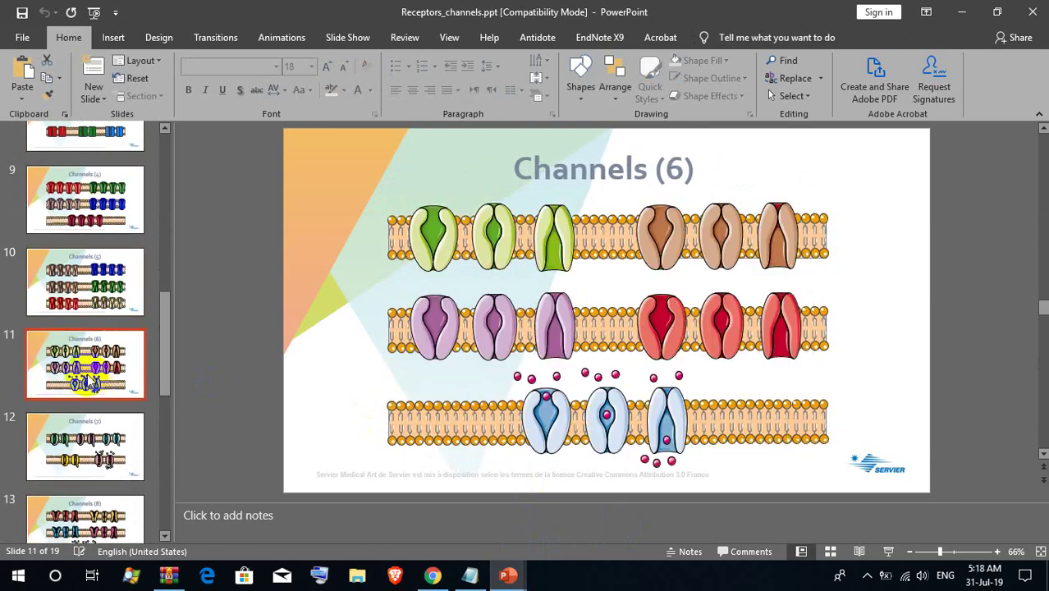
Copy a small ion particle from Channels (6) and switch back to Presentation1.
left_click(679, 376)
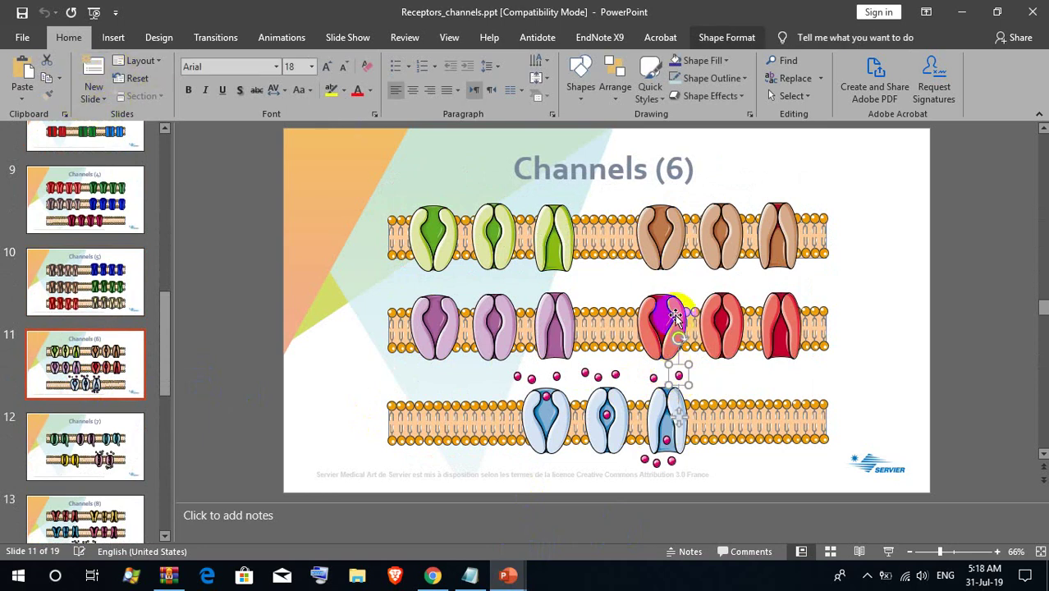
right_click(679, 378)
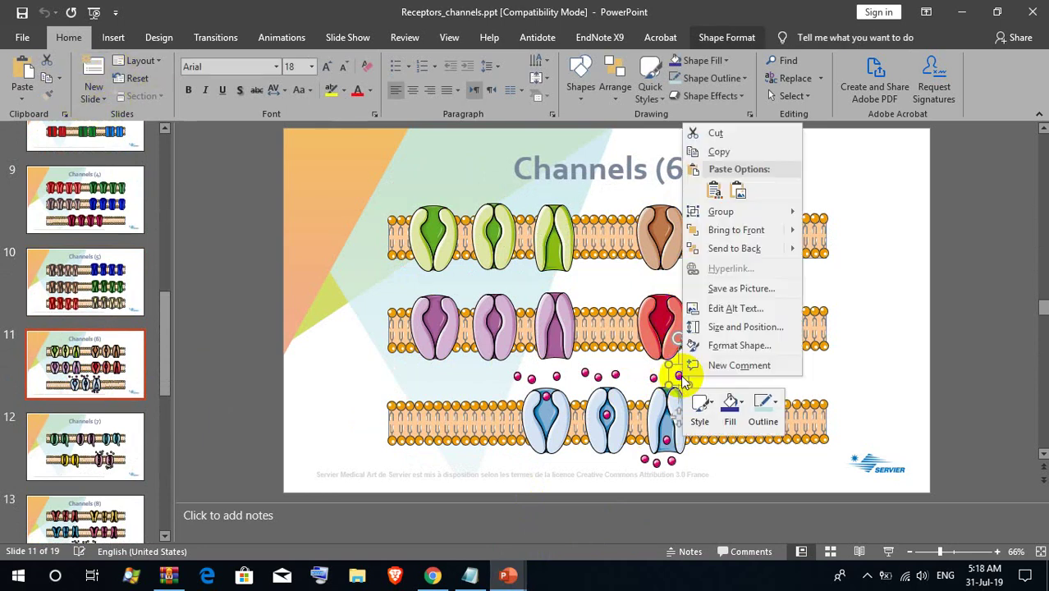
left_click(718, 151)
left_click(508, 576)
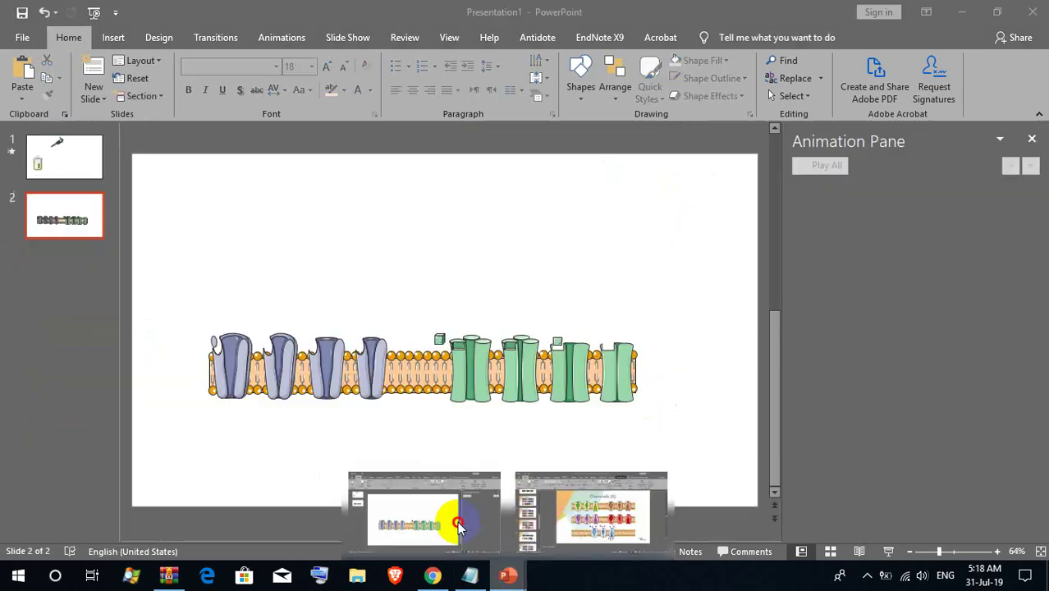
left_click(443, 517)
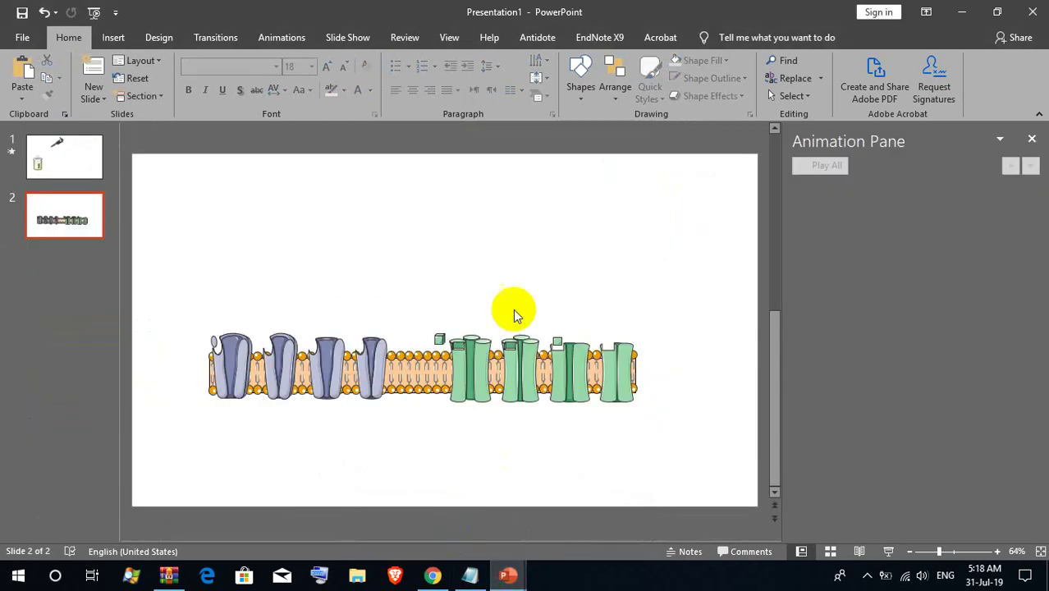
Paste the pink ion dot, then move it and the small green square above the membrane.
left_click(26, 71)
left_click(519, 398)
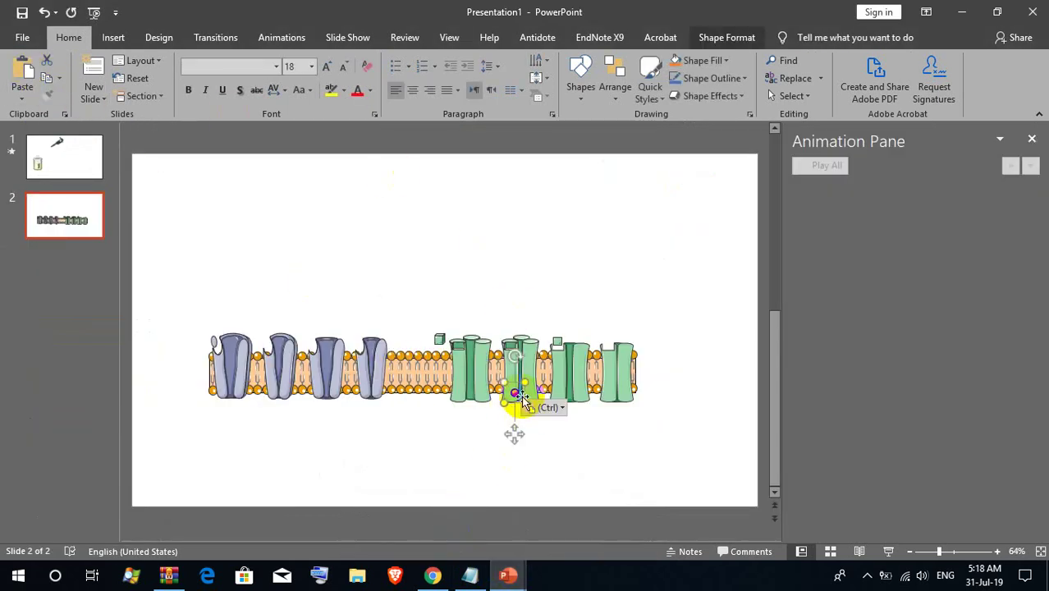
mouse_move(514, 394)
left_mouse_down()
mouse_move(612, 301)
mouse_move(570, 299)
left_mouse_up()
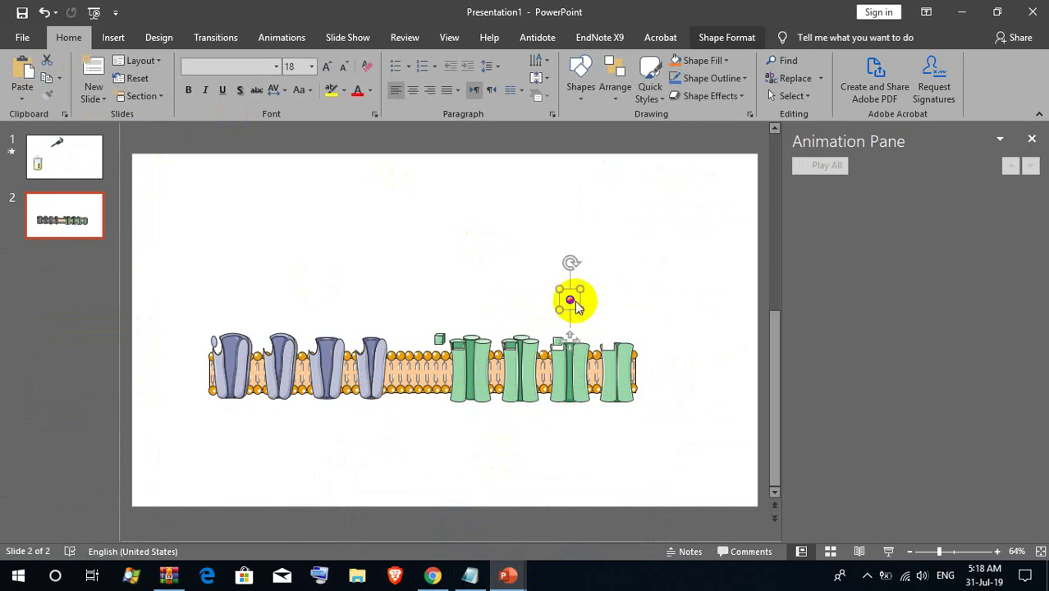
left_click(556, 343)
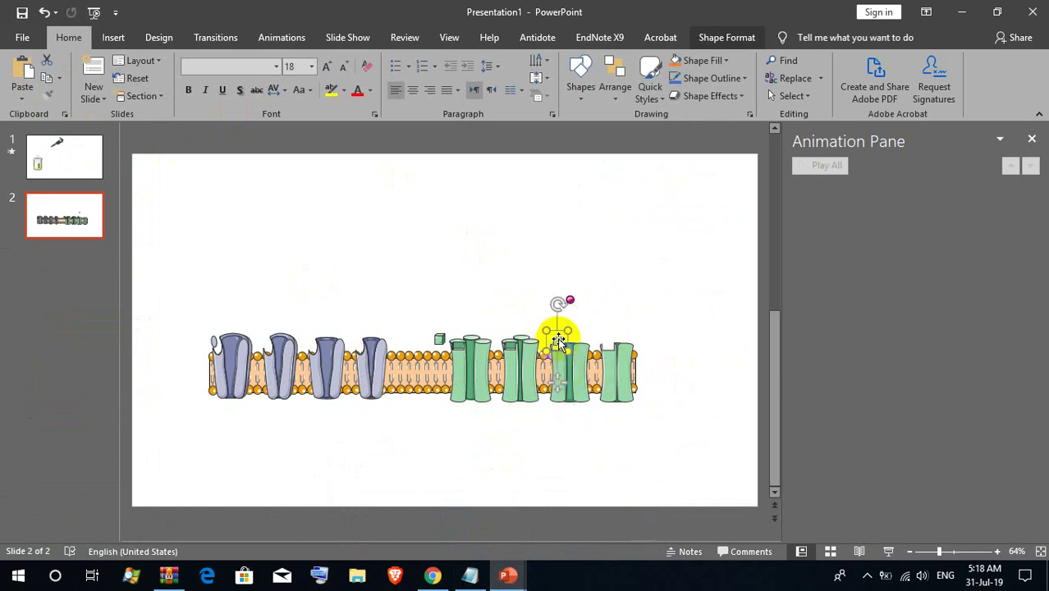
mouse_move(558, 341)
left_mouse_down()
mouse_move(542, 307)
mouse_move(573, 271)
left_mouse_up()
left_click(570, 299)
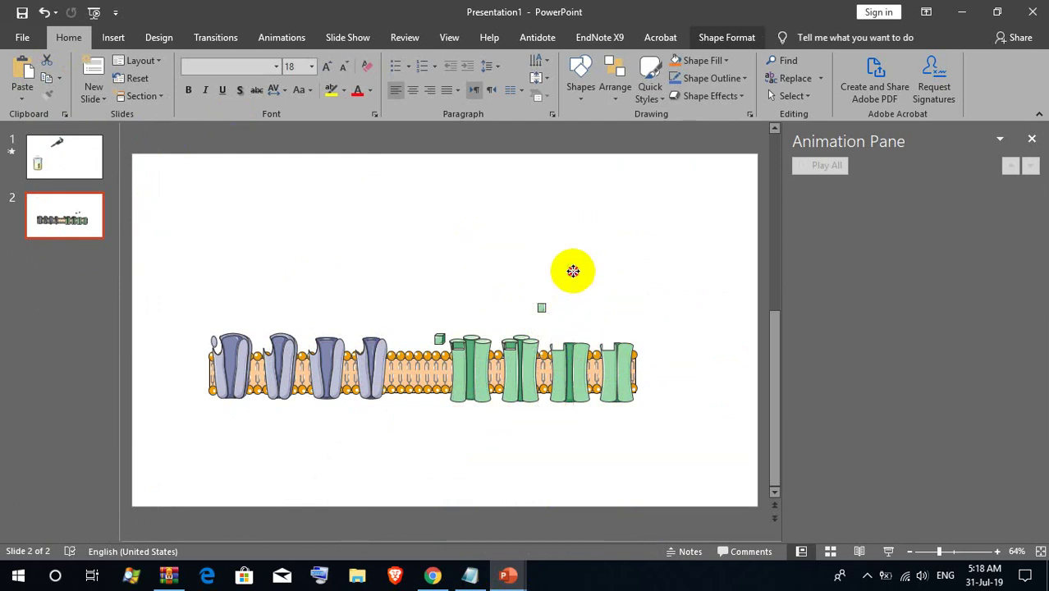
left_click(541, 308)
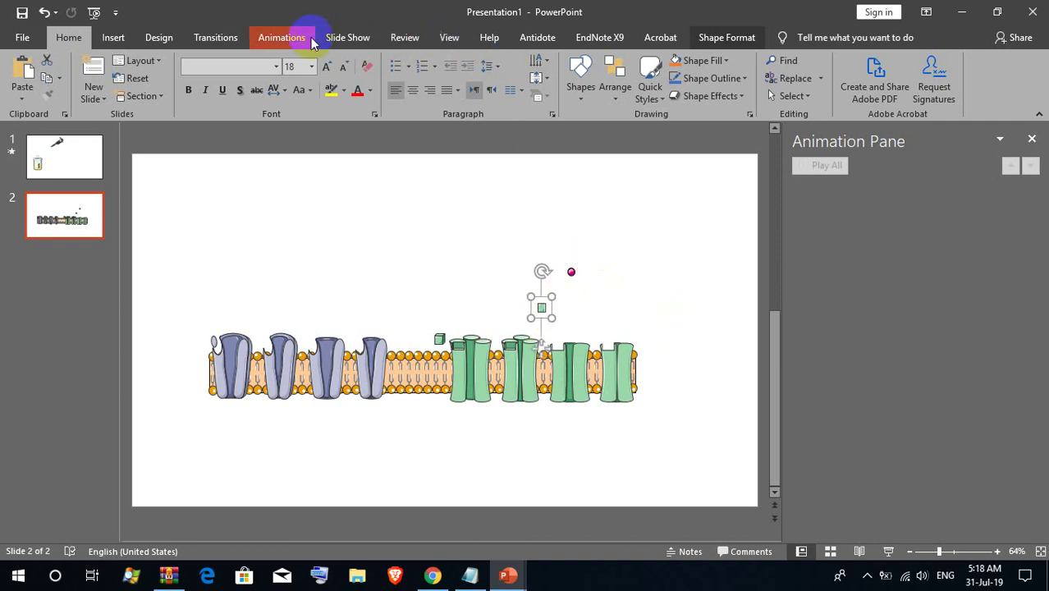
Give the small green square a Fade entrance followed by a Lines motion path.
left_click(281, 37)
left_click(655, 75)
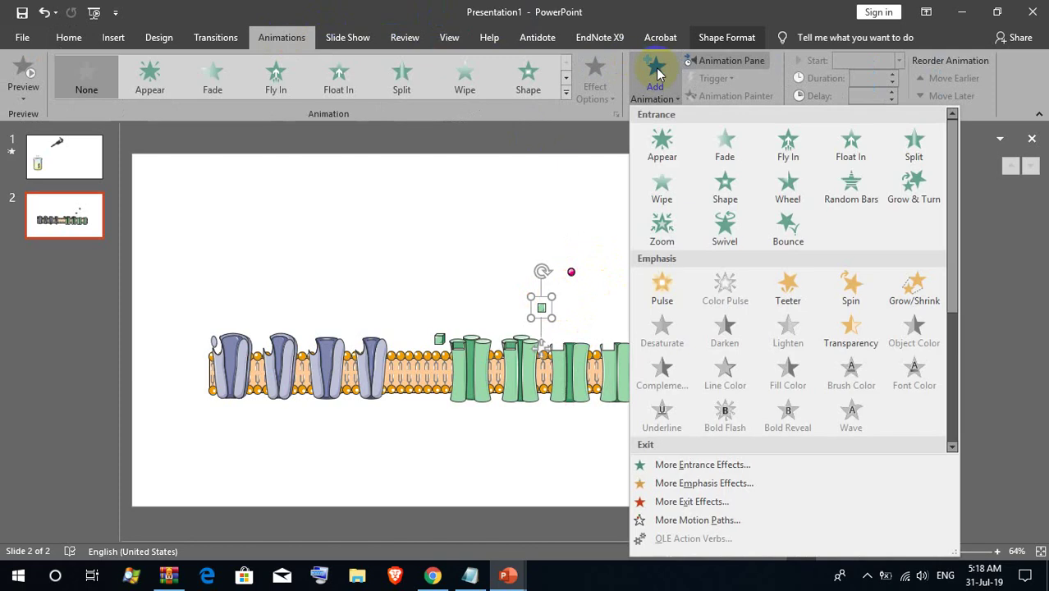
left_click(724, 143)
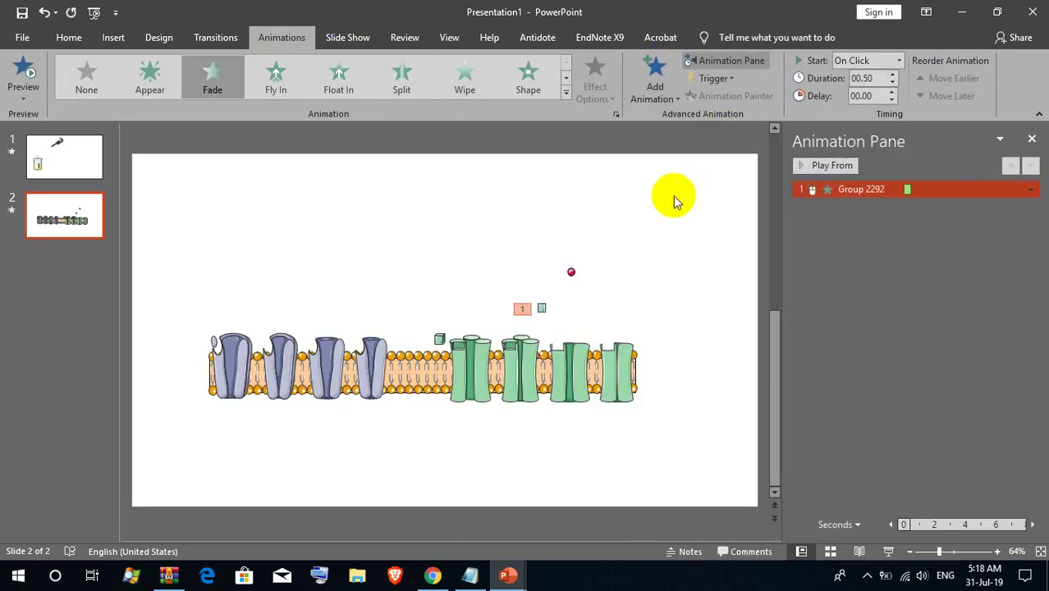
left_click(541, 308)
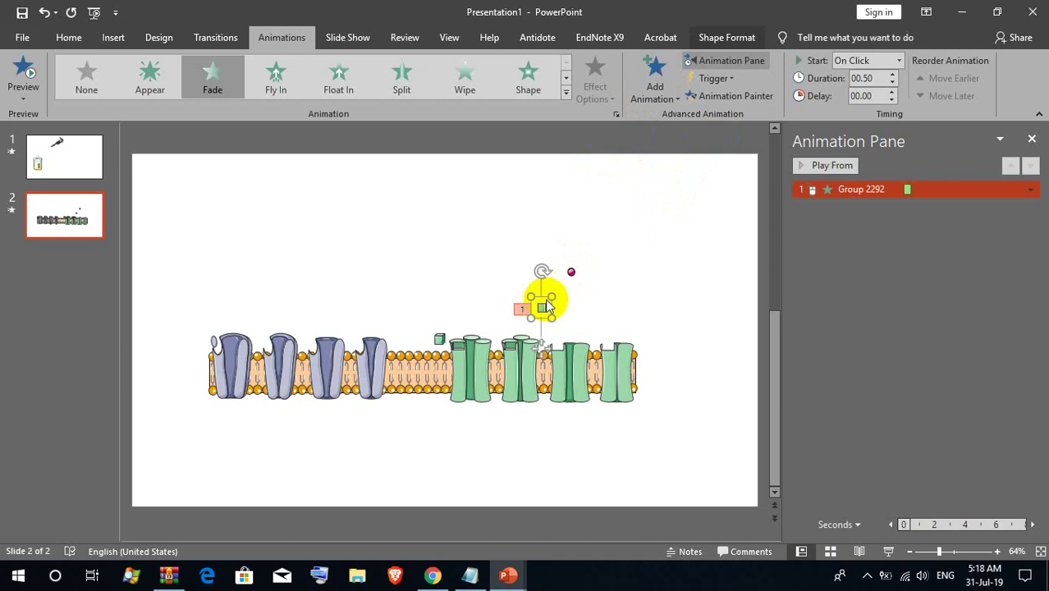
left_click(657, 82)
scroll(743, 320, "down", 3)
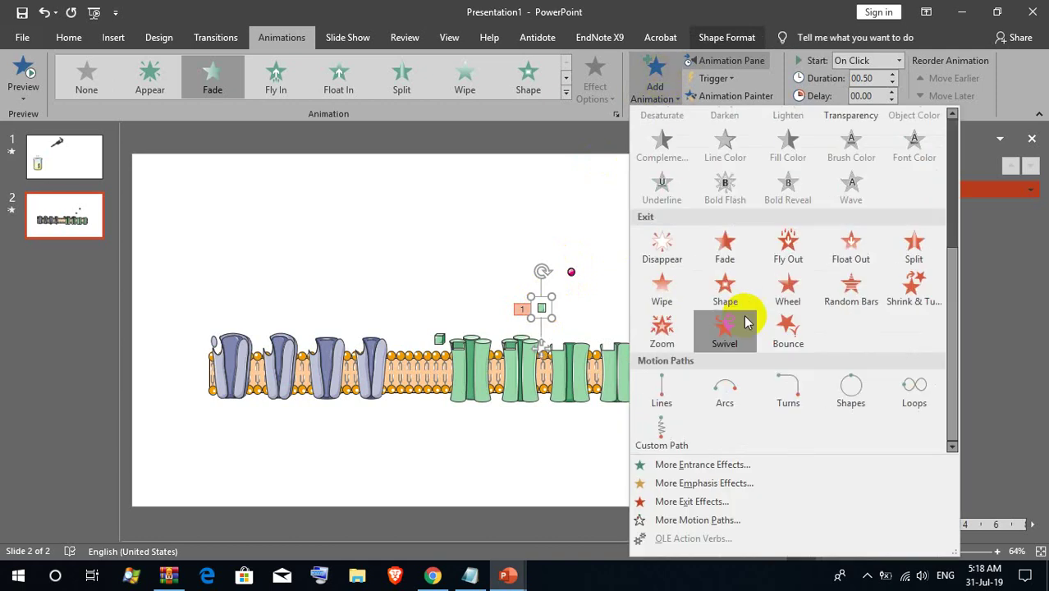
left_click(669, 390)
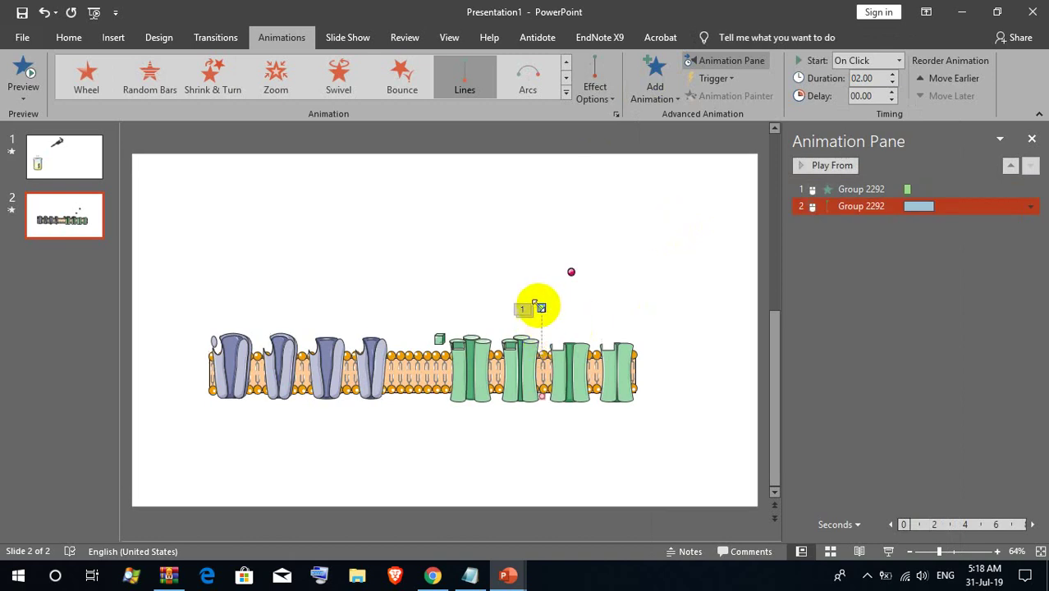
Raise the square slightly, end its motion path at a green channel, and preview the slide show.
left_click(542, 316)
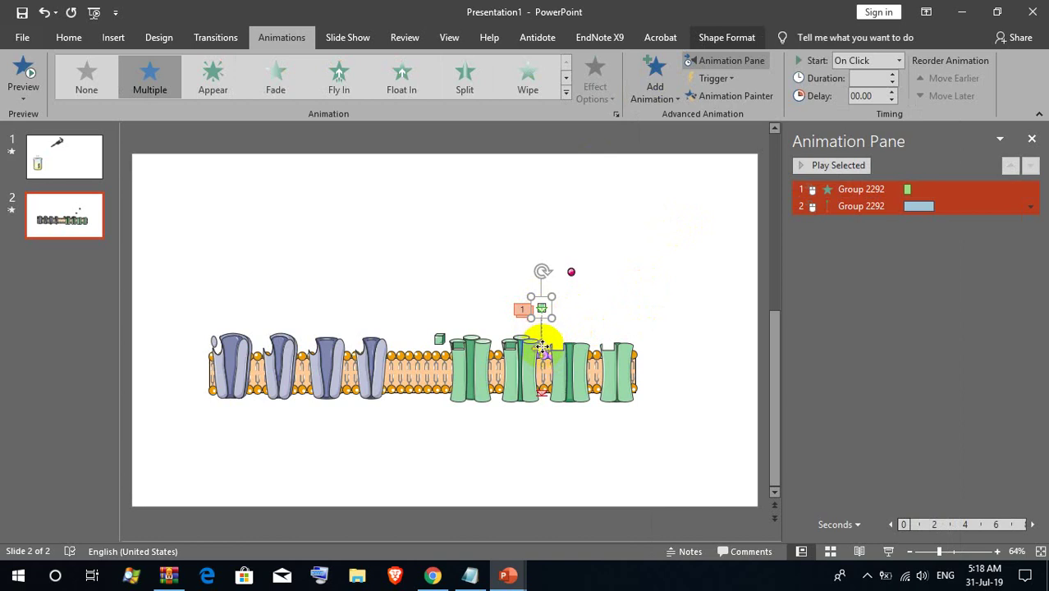
left_click_drag(542, 351, 558, 336)
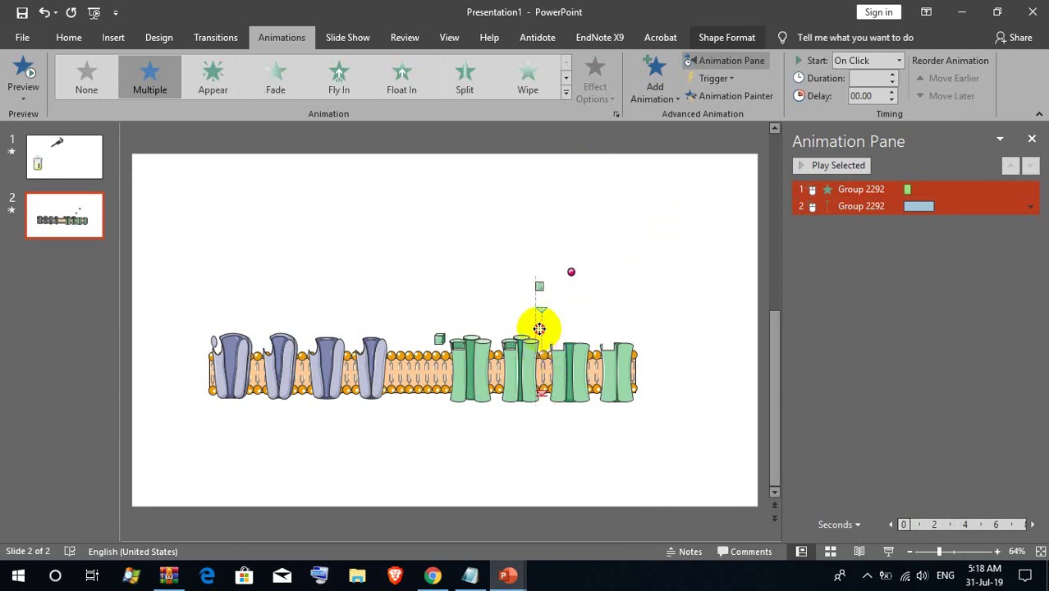
left_click(510, 321)
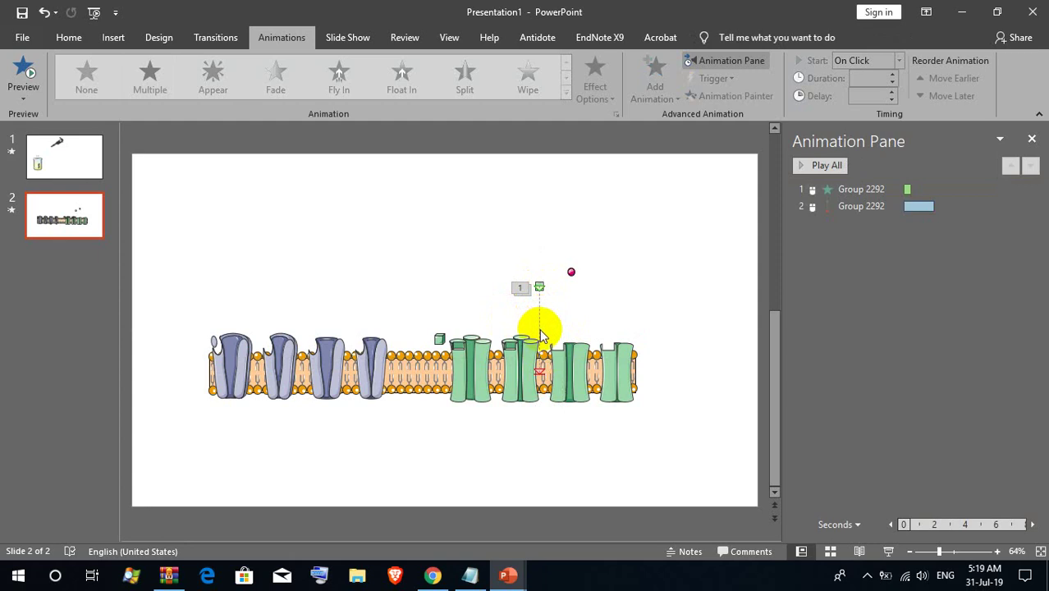
left_click(540, 375)
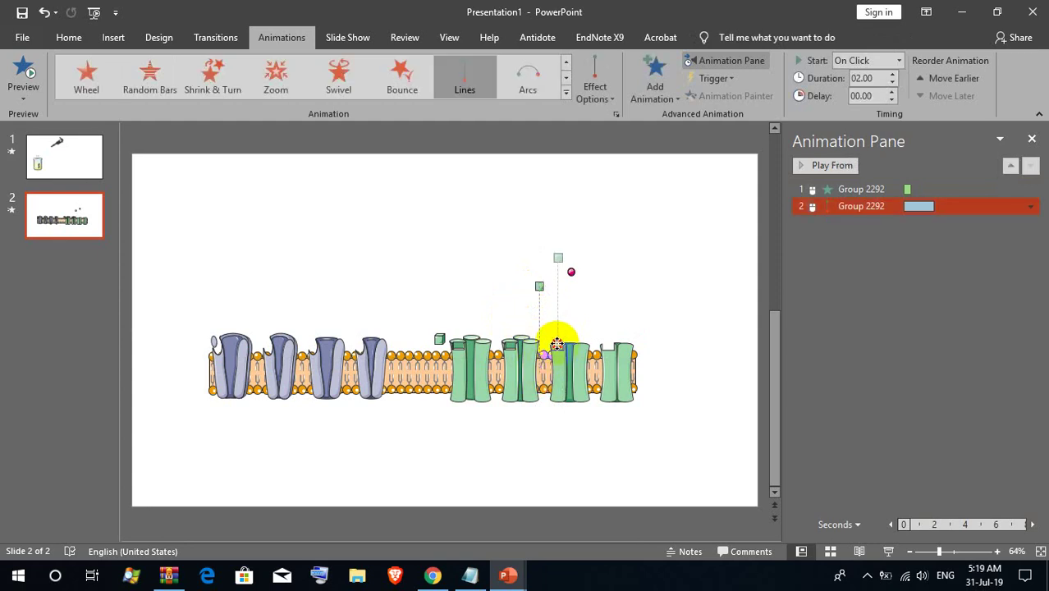
mouse_move(557, 343)
left_mouse_down()
mouse_move(549, 273)
mouse_move(539, 286)
left_mouse_up()
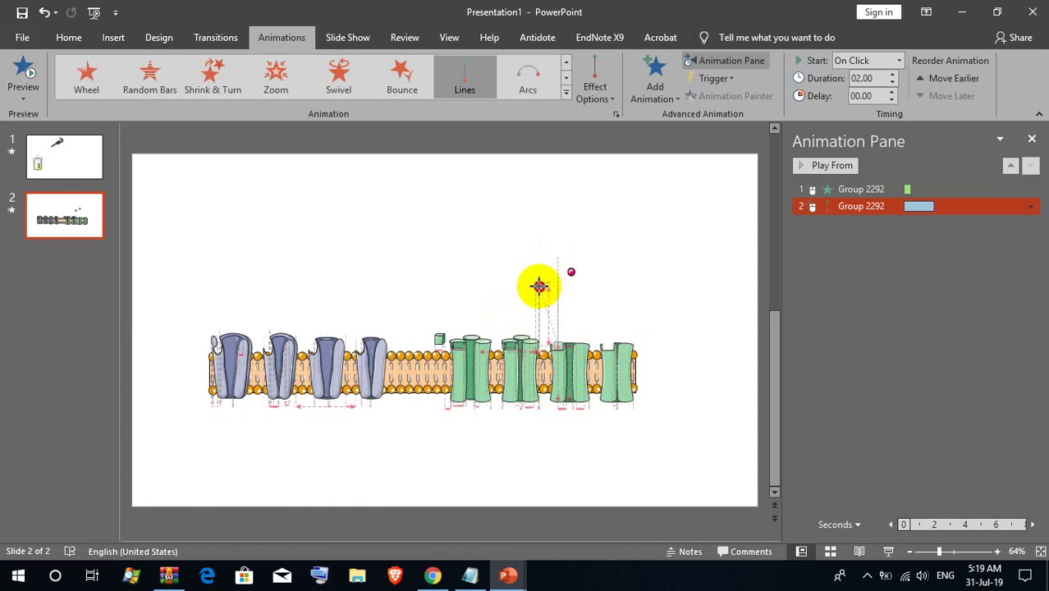
left_click(665, 321)
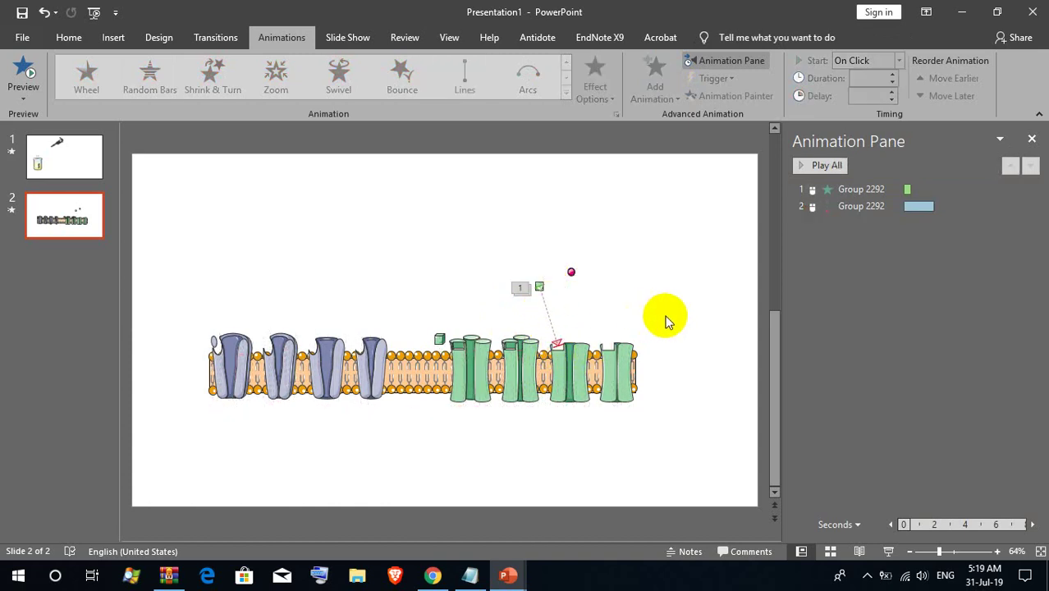
left_click(888, 554)
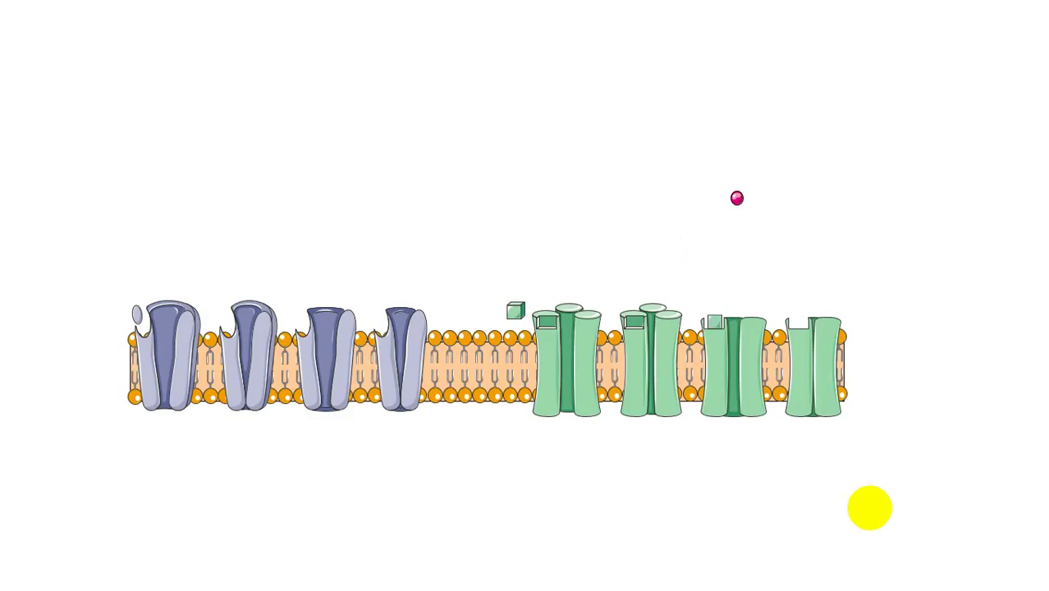
key("Escape")
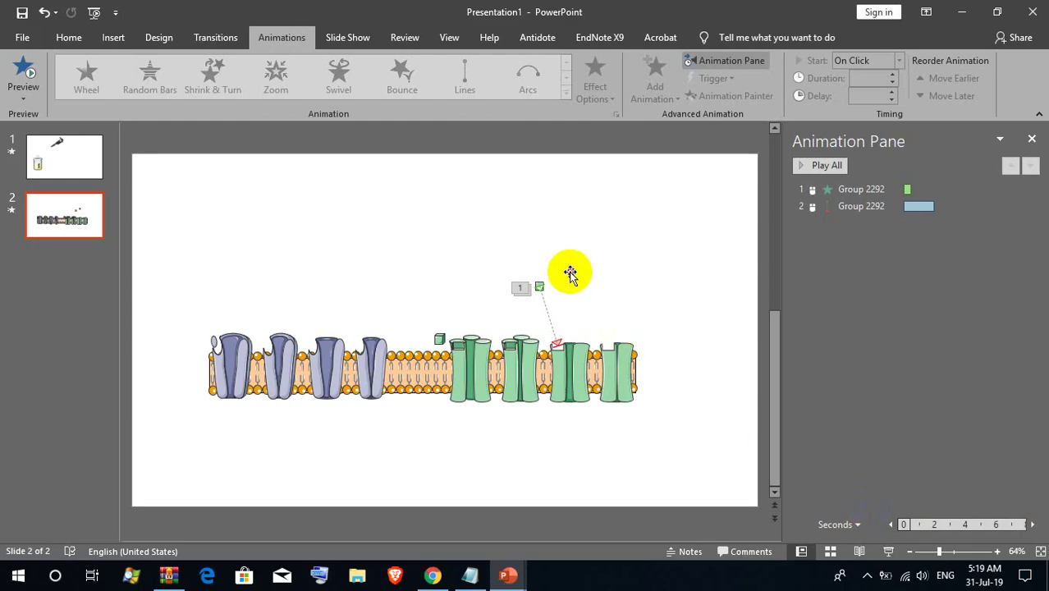
Give the pink ion dot a Fade entrance and a Lines motion path.
left_click(571, 273)
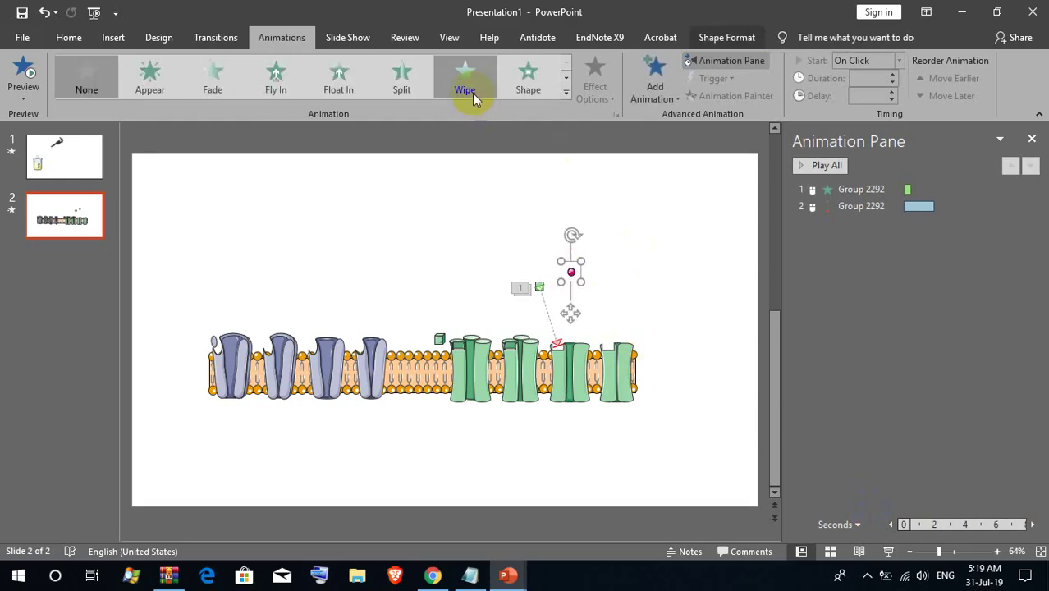
left_click(667, 79)
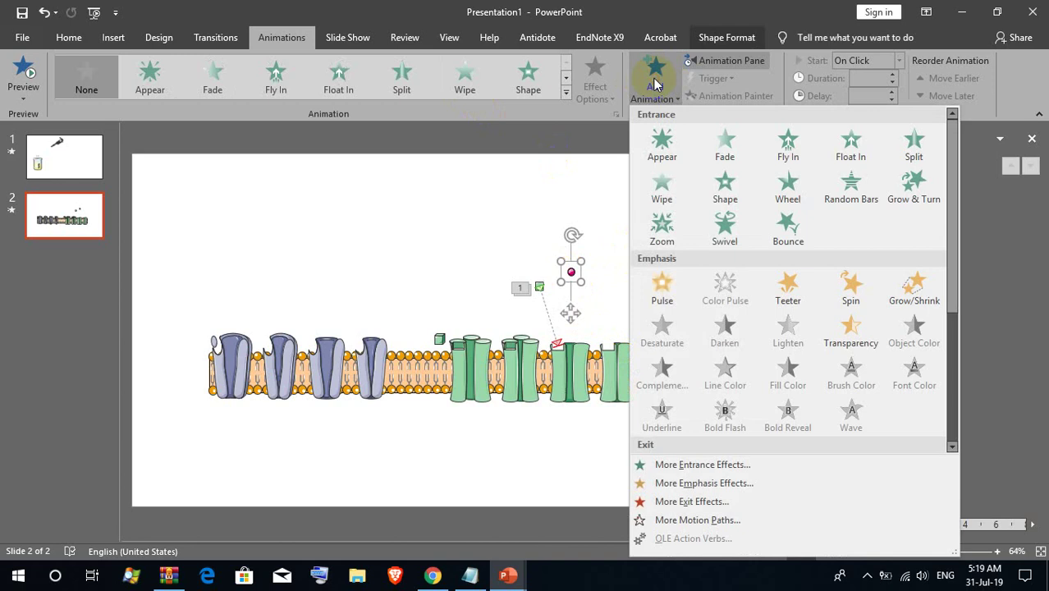
left_click(727, 141)
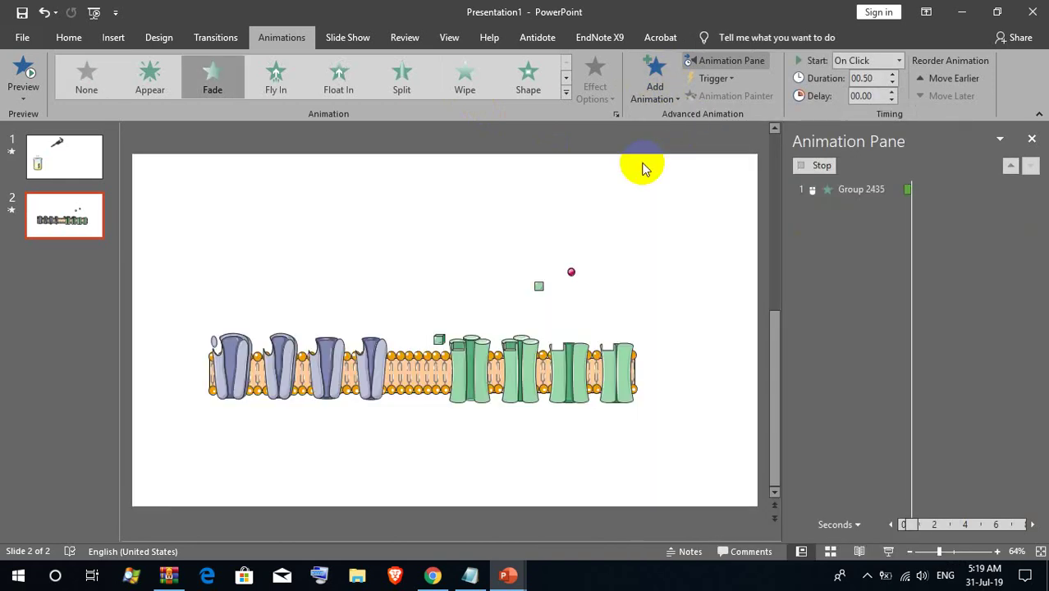
left_click(572, 271)
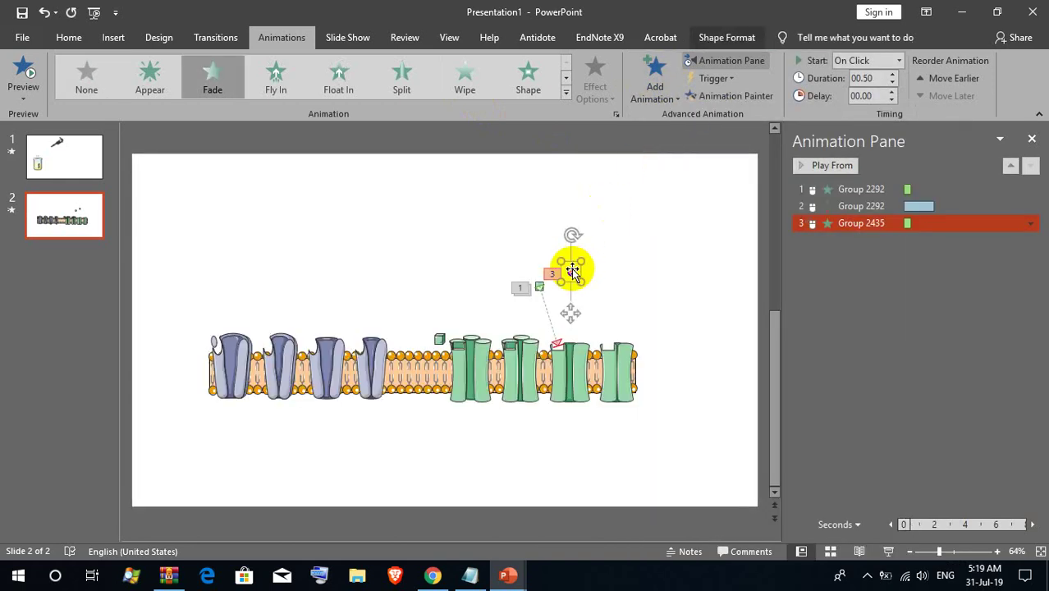
left_click(666, 89)
scroll(764, 239, "down", 3)
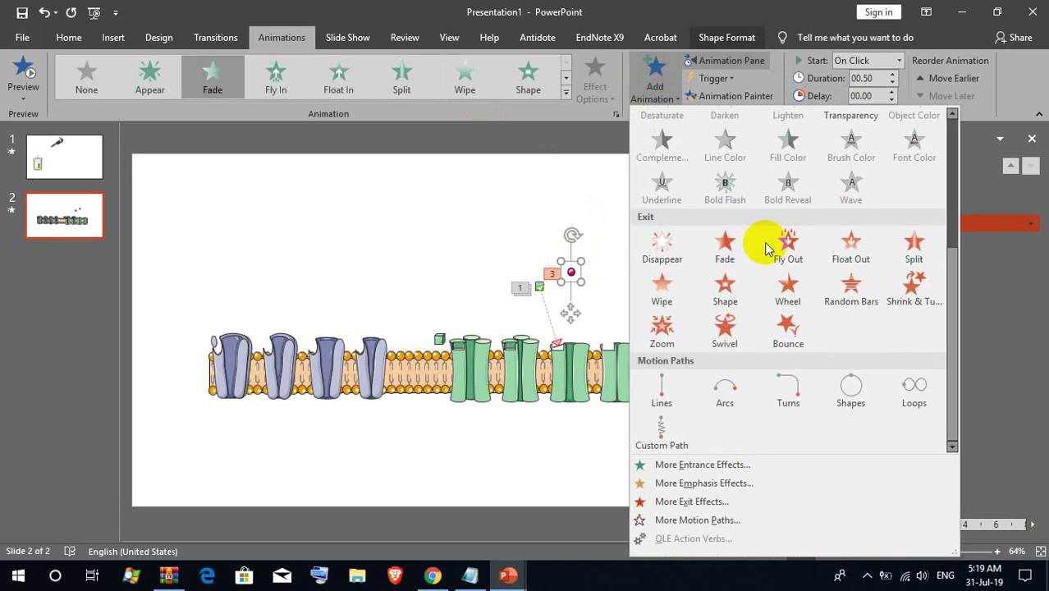
left_click(662, 388)
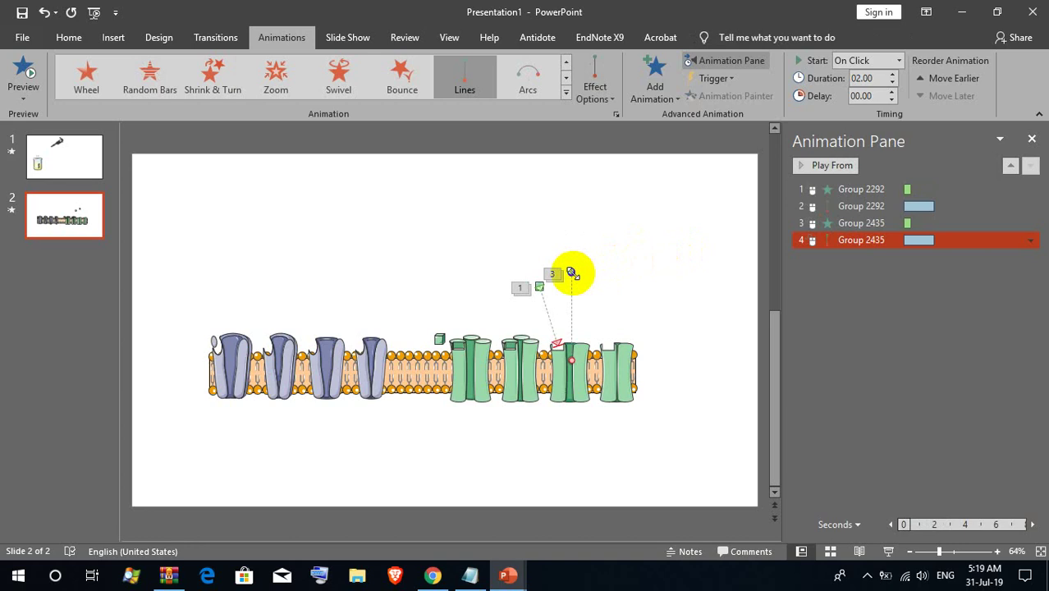
Nudge the molecule left and extend its path down through the green channel.
left_click(570, 271)
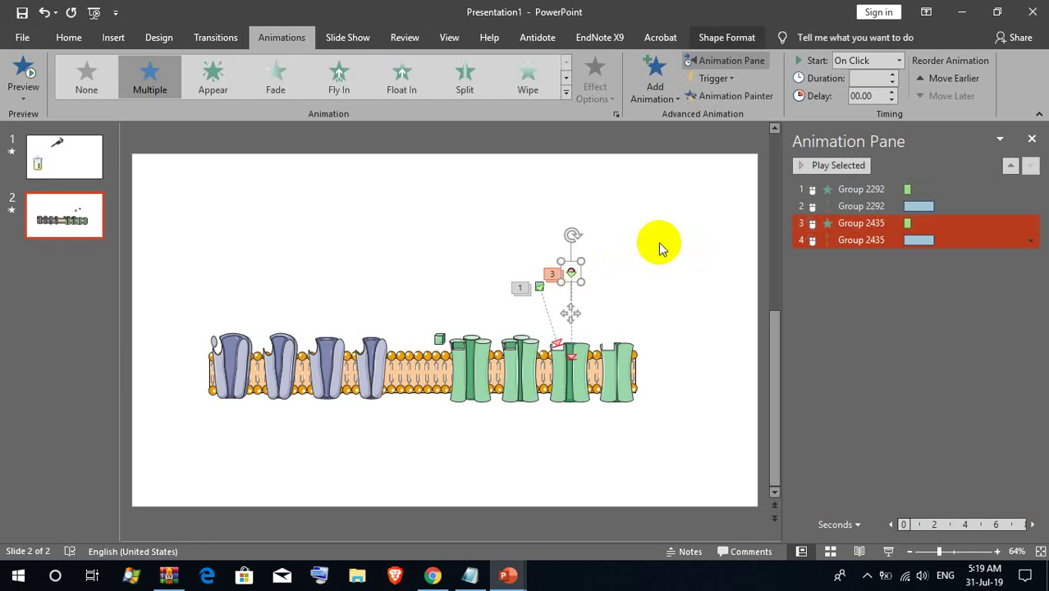
key("ctrl+Left")
key("ctrl+Left")
key("ctrl+Left")
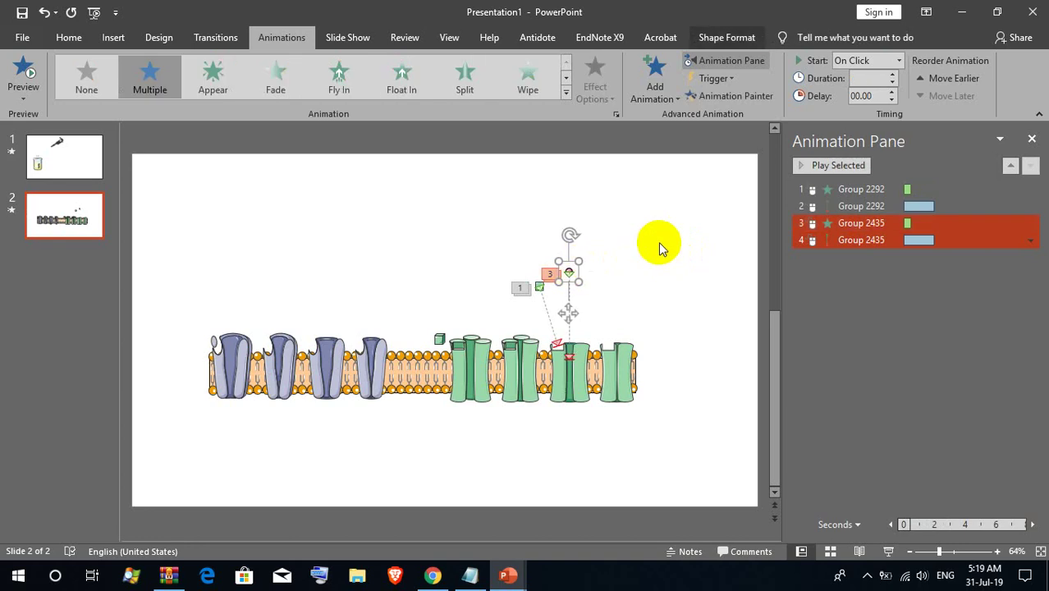
left_click(571, 353)
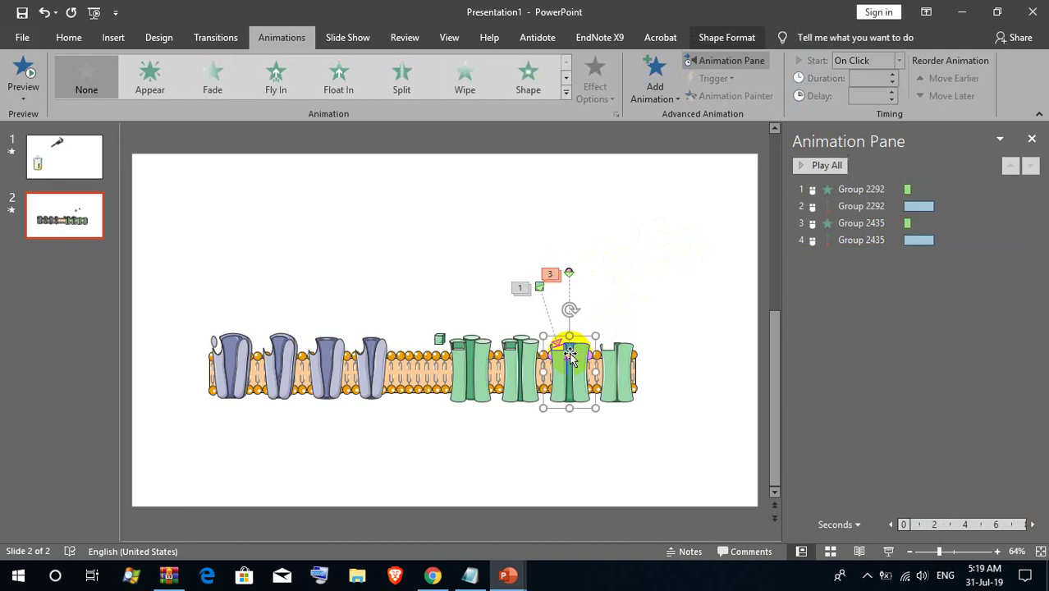
left_click(570, 290)
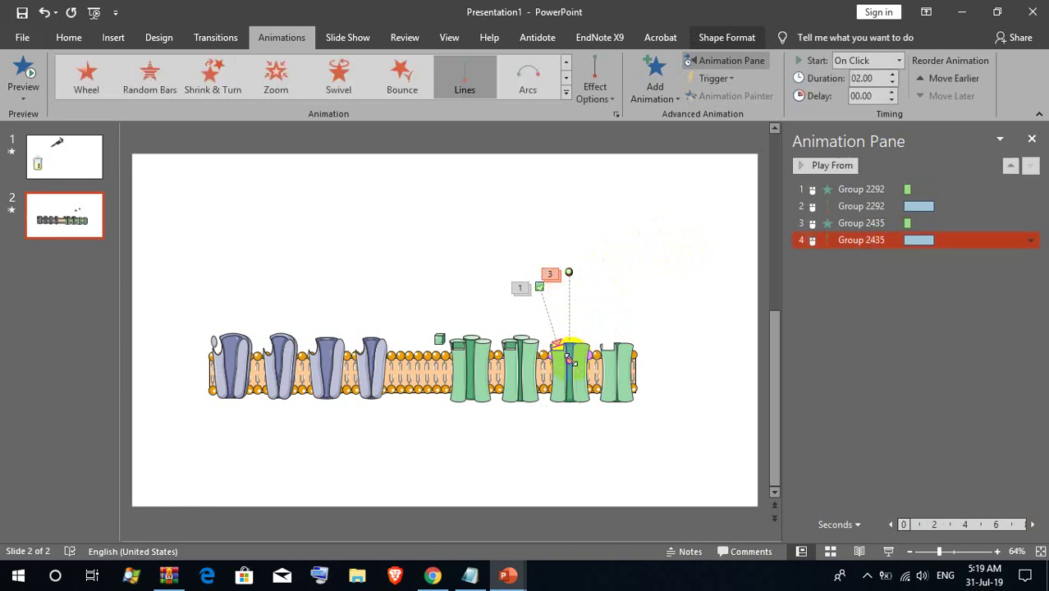
left_click_drag(569, 362, 571, 443)
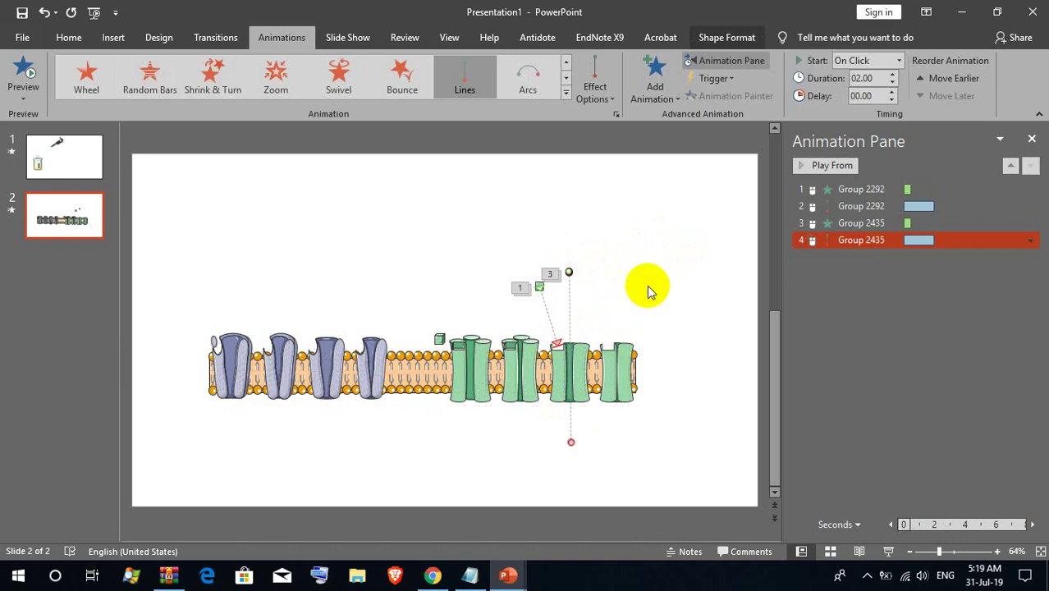
Preview the slide show, then set the first molecule's motion to Start After Previous.
left_click(889, 552)
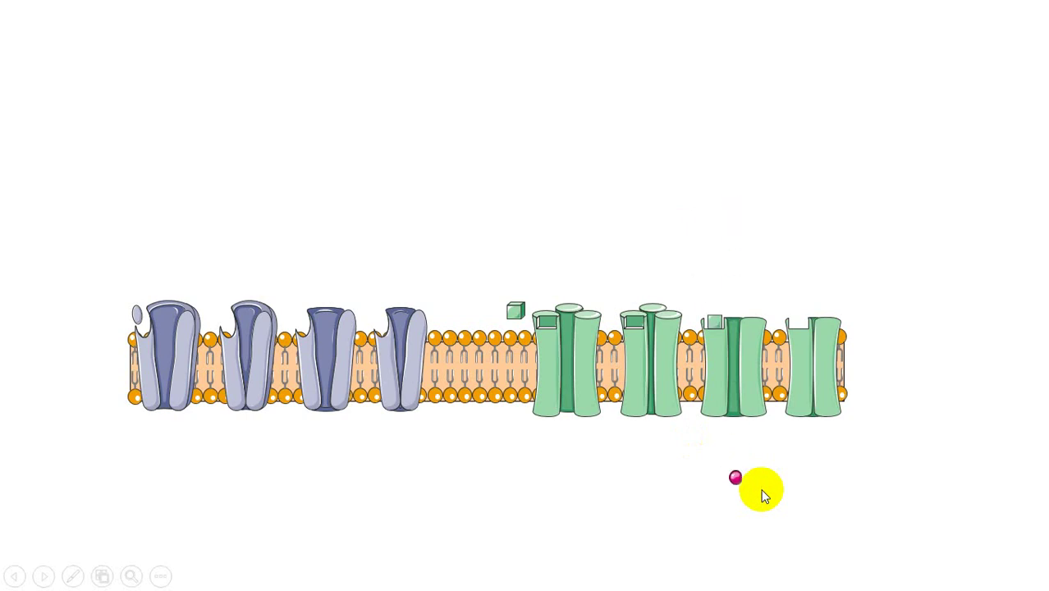
key("Escape")
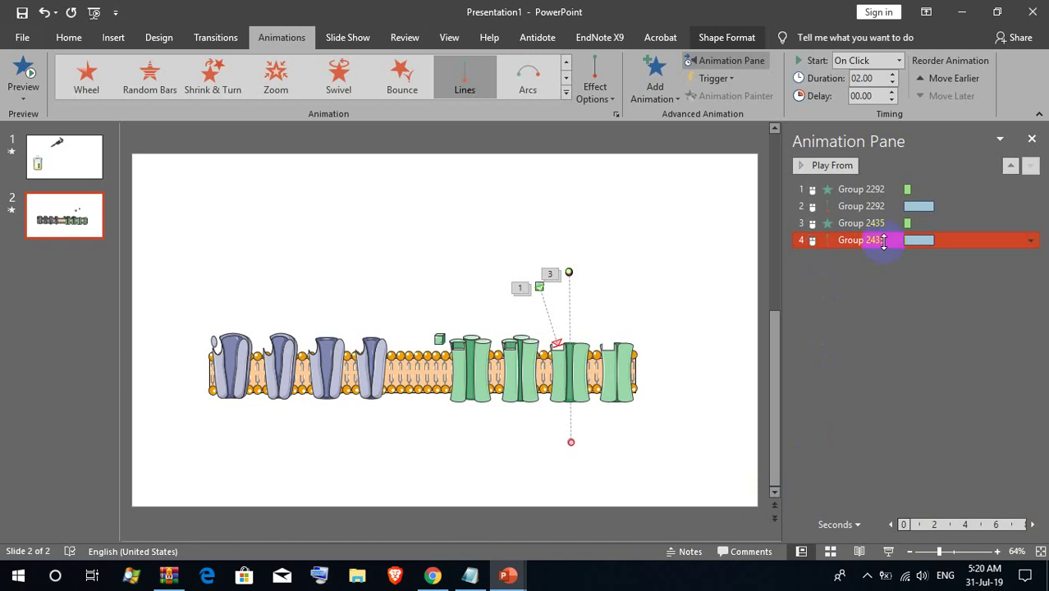
left_click(885, 207)
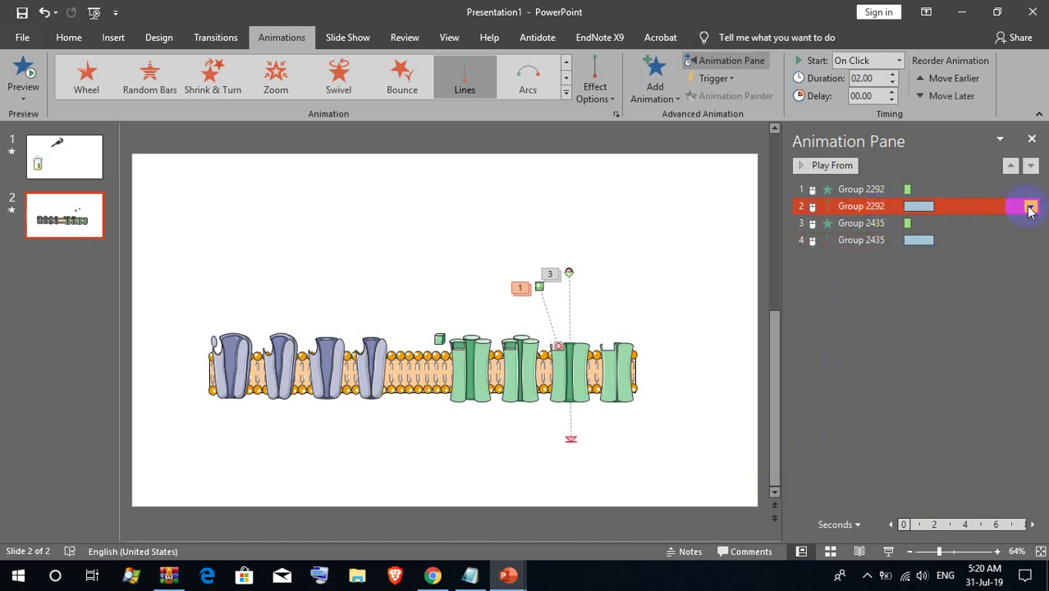
left_click(1026, 206)
left_click(948, 258)
Set the second molecule's entrance and motion to Start After Previous and replay the slide show.
left_click(950, 224)
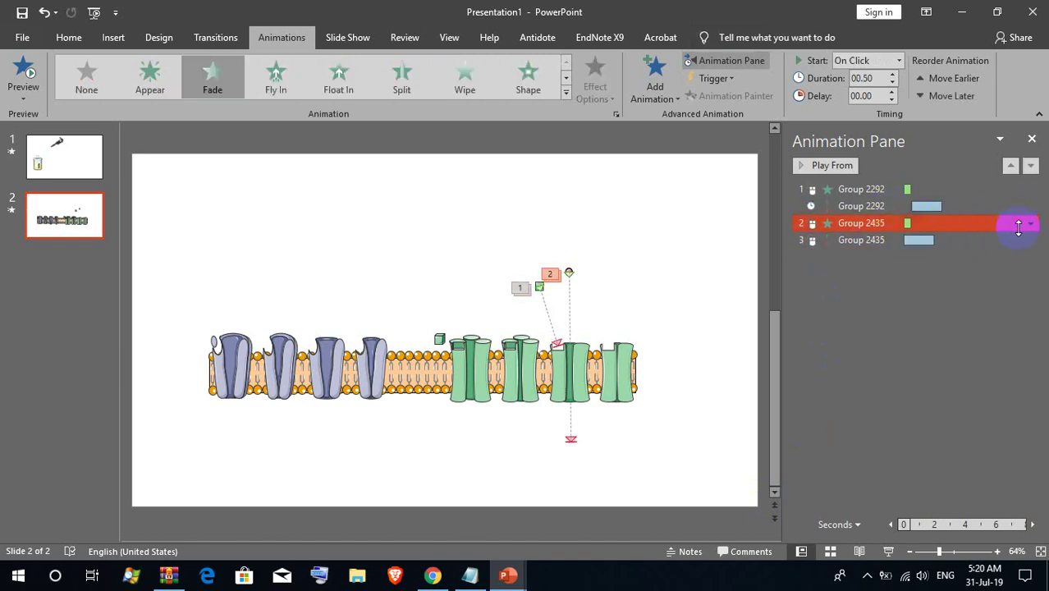
left_click(1032, 224)
left_click(982, 276)
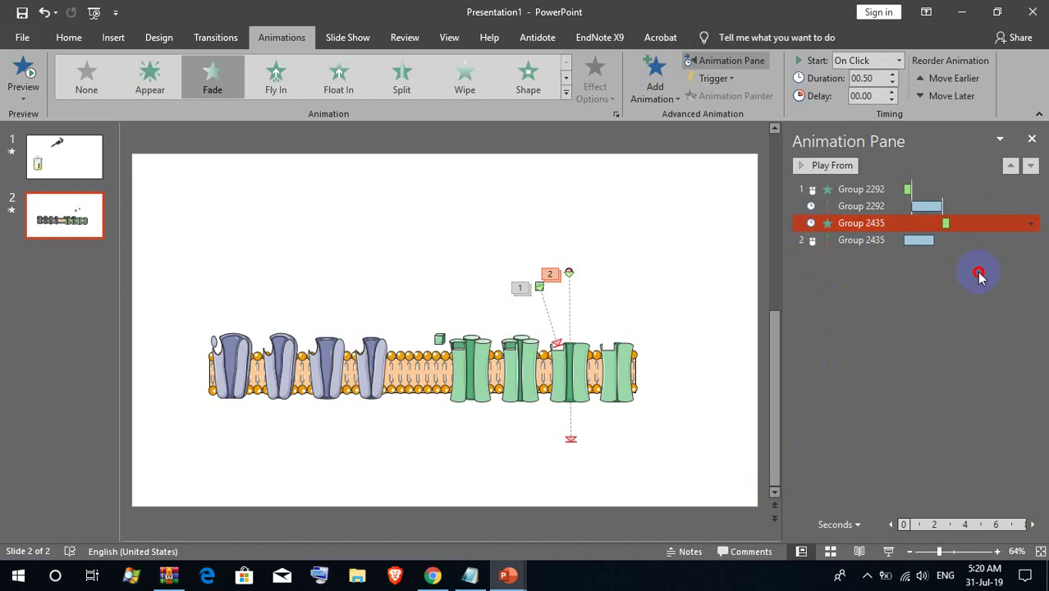
left_click(964, 240)
left_click(1031, 240)
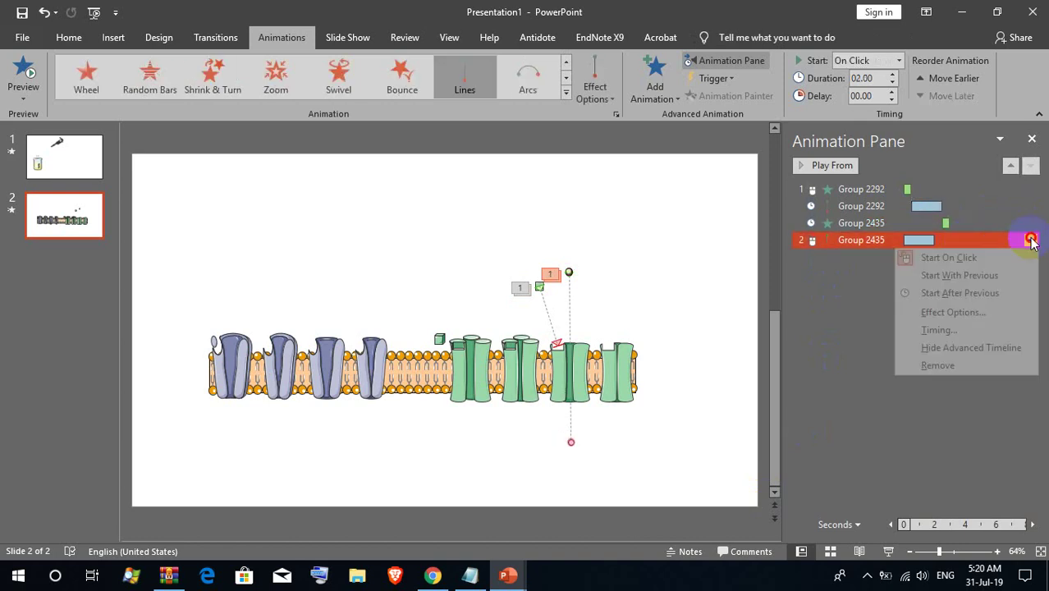
left_click(982, 293)
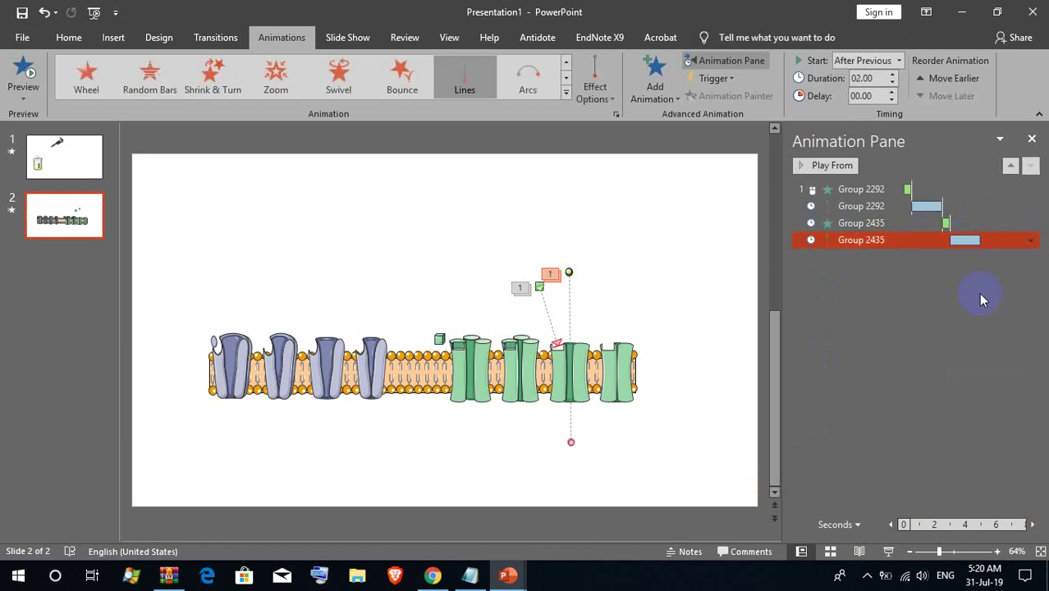
left_click(886, 555)
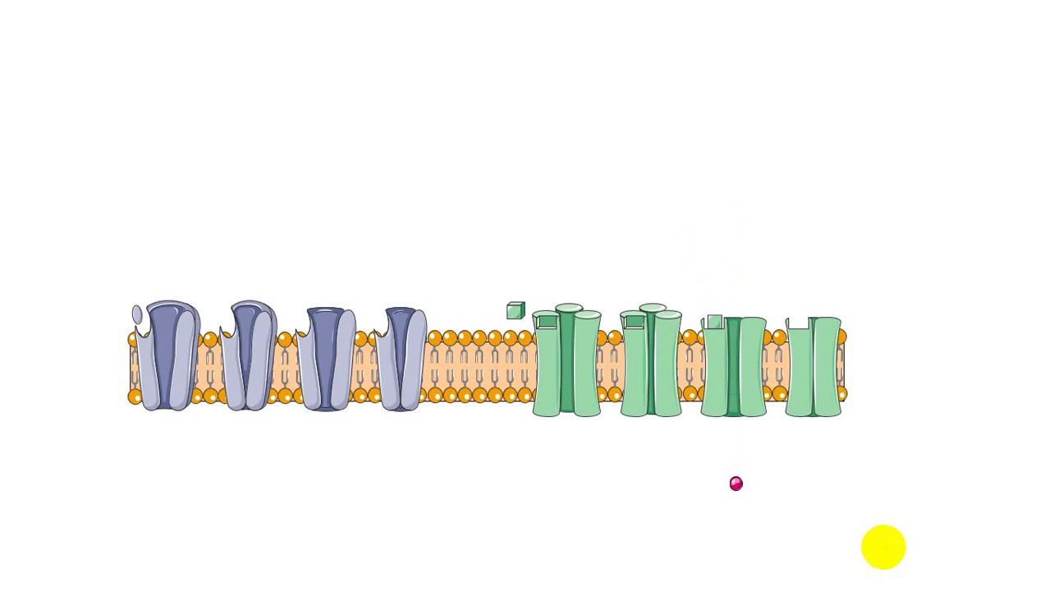
key("Escape")
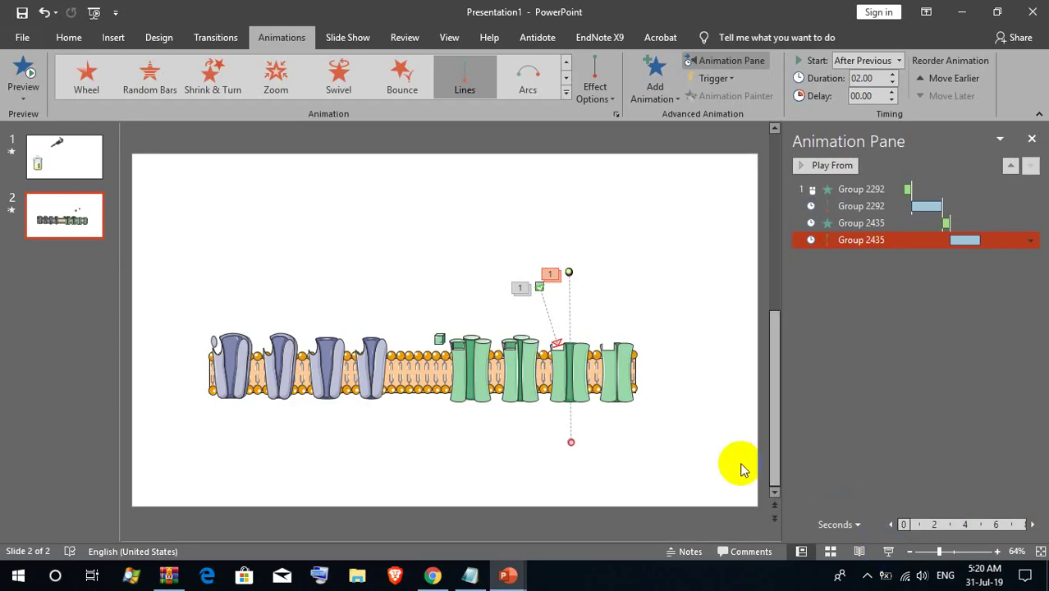
mouse_move(508, 575)
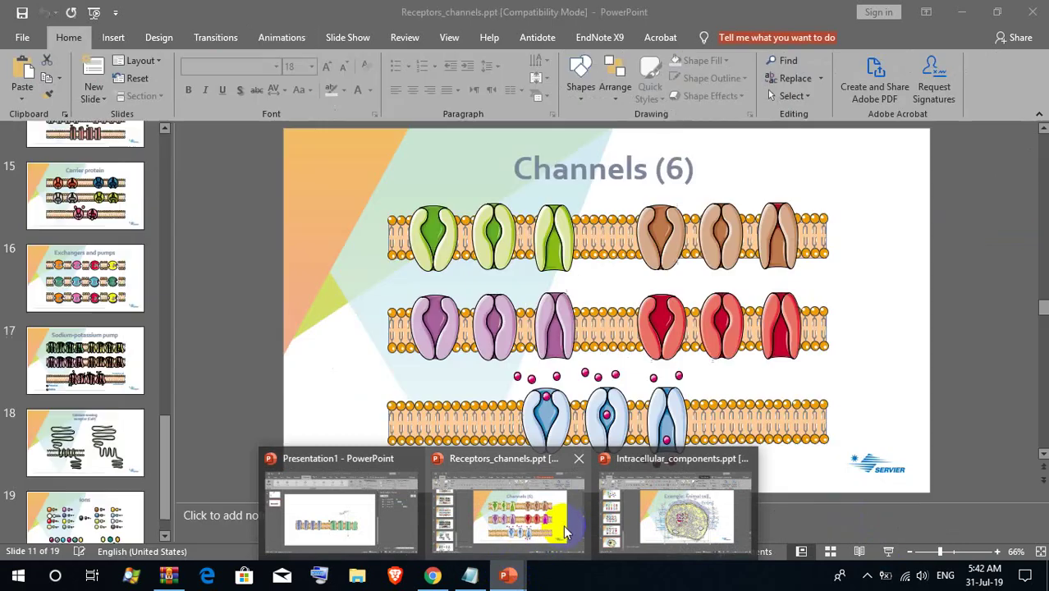
Close Intracellular_components and Receptors_channels so only Presentation1 stays open, then switch to WinRAR.
left_click(563, 525)
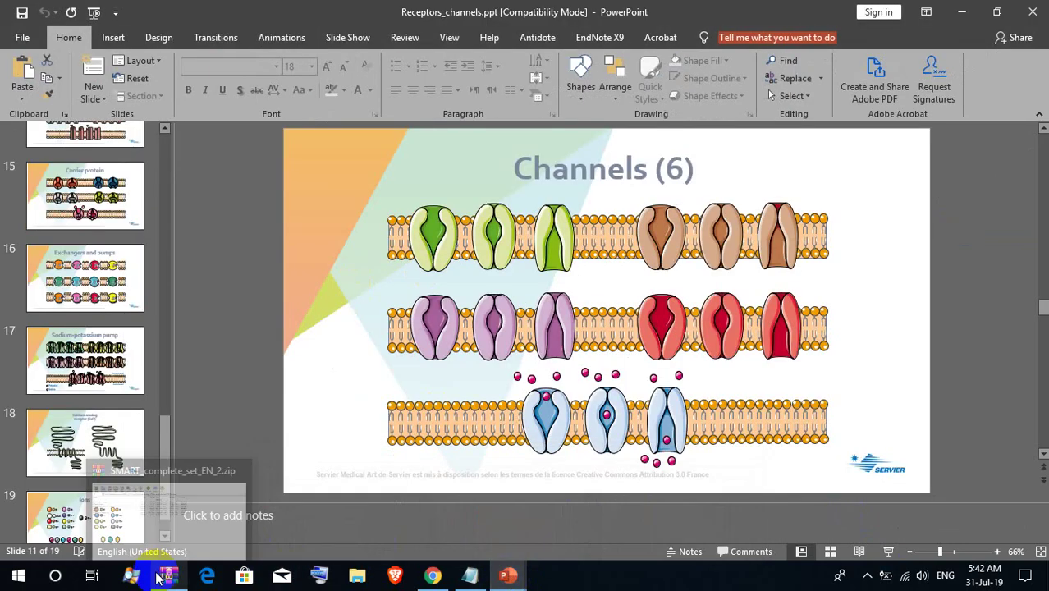
mouse_move(675, 502)
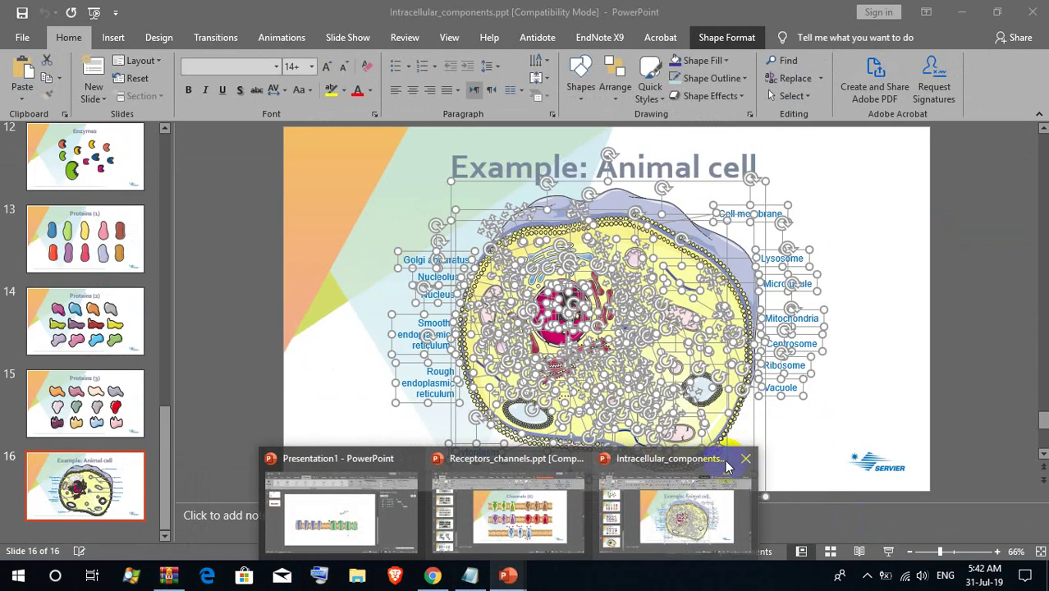
left_click(746, 459)
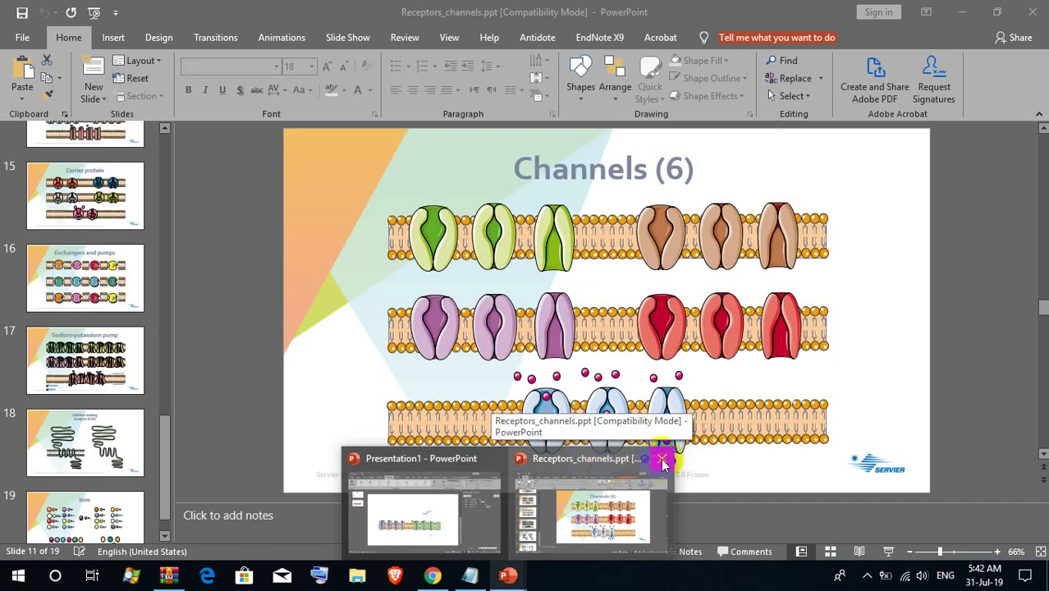
left_click(664, 464)
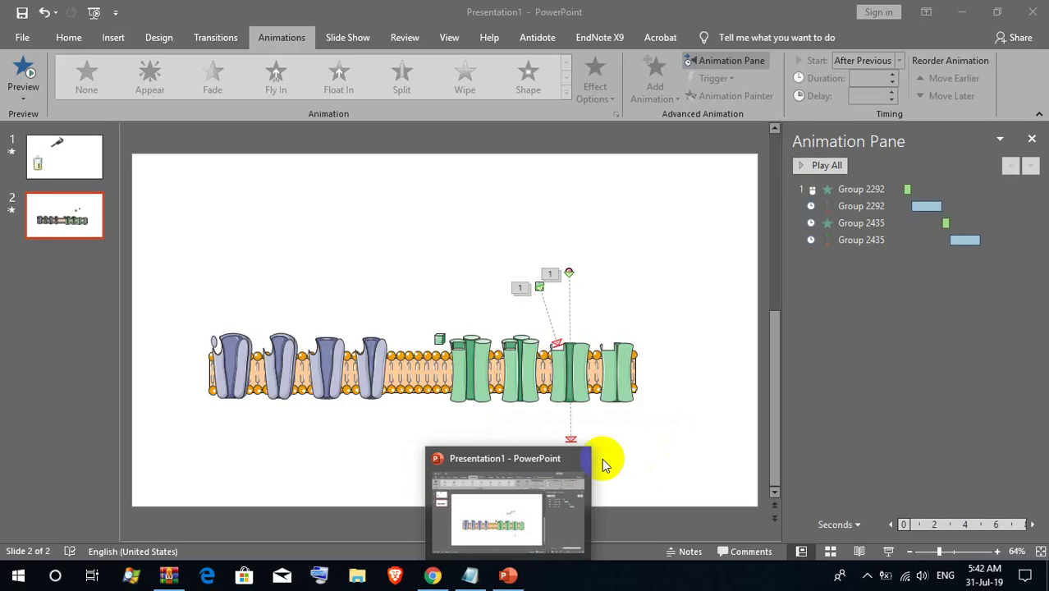
left_click(170, 577)
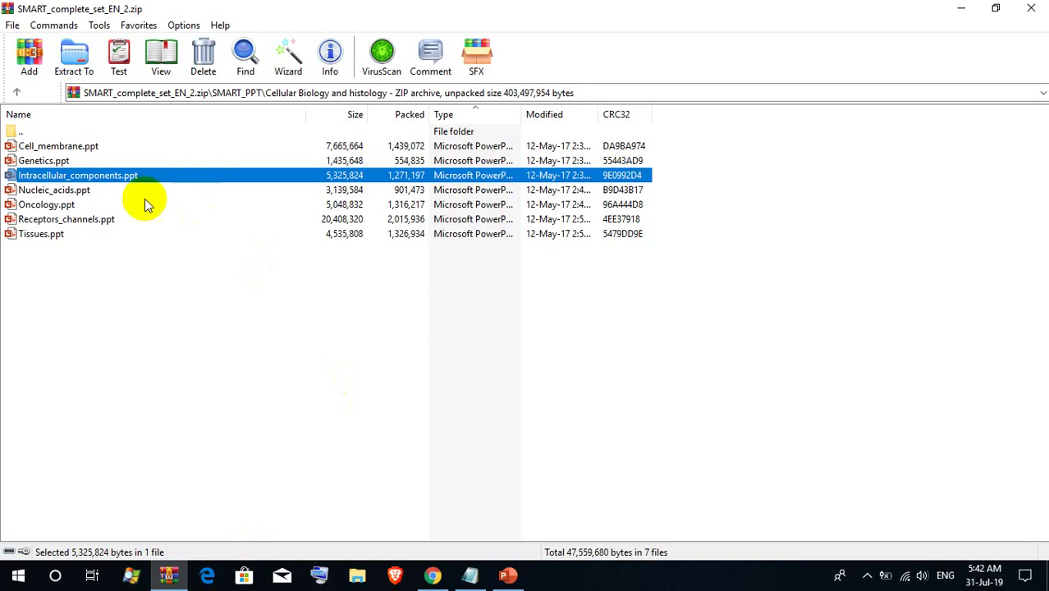
Open Intracellular_components.ppt from WinRAR's Cellular Biology and histology list.
left_click(54, 148)
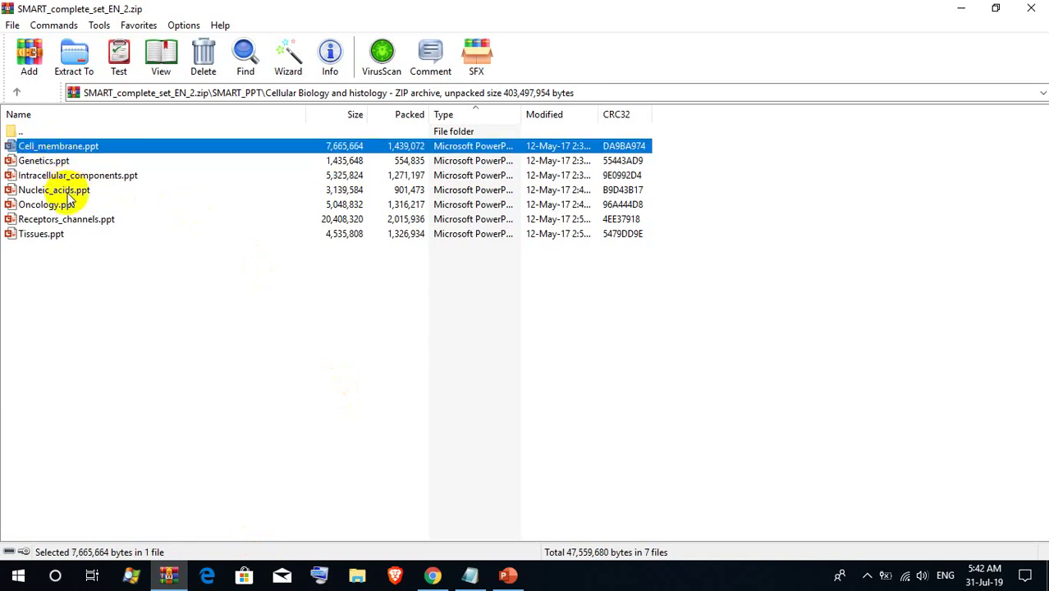
left_click(61, 190)
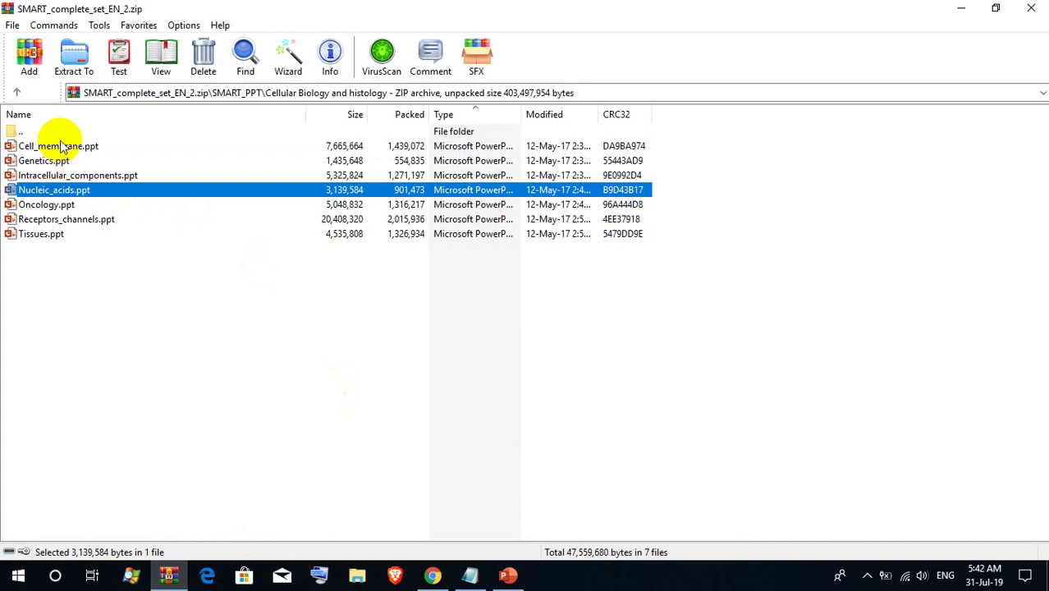
left_click(47, 175)
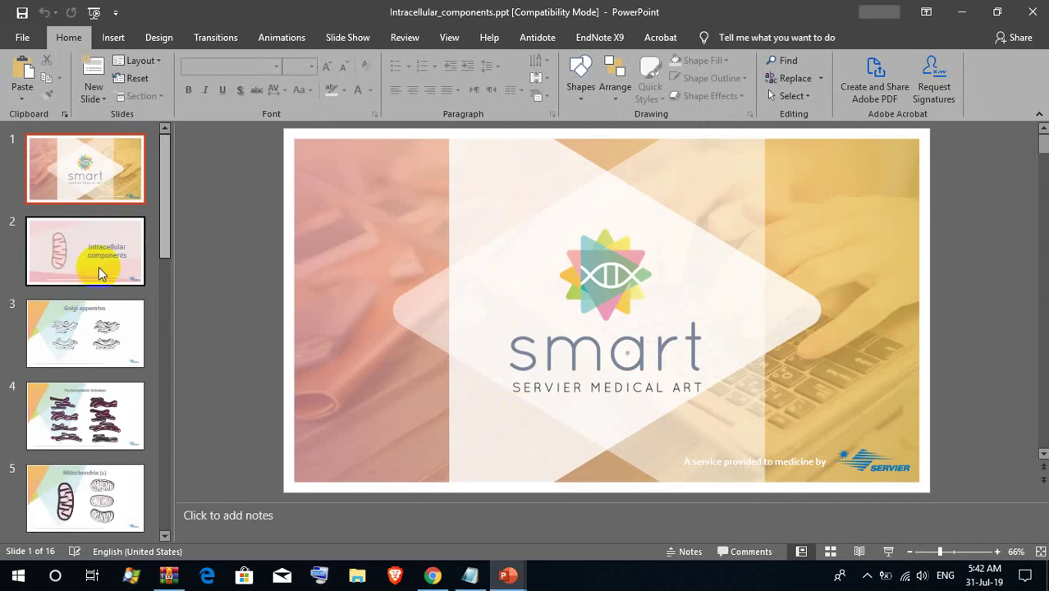
Copy all of slide 16's labelled animal cell illustration, excluding the title.
left_click(99, 268)
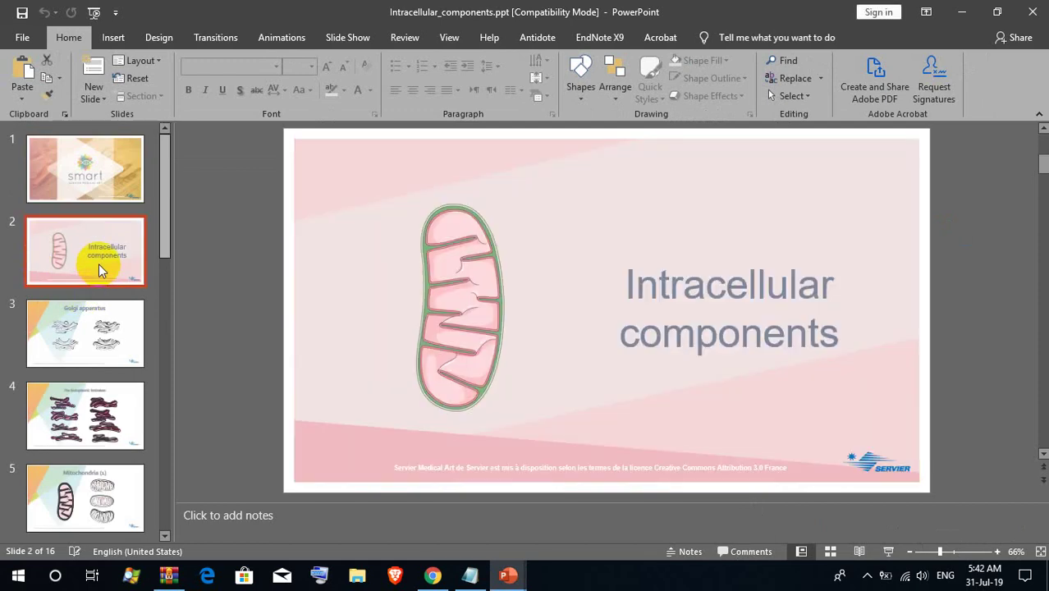
scroll(99, 267, "down", 3)
scroll(98, 268, "down", 3)
scroll(99, 267, "down", 3)
scroll(98, 271, "down", 3)
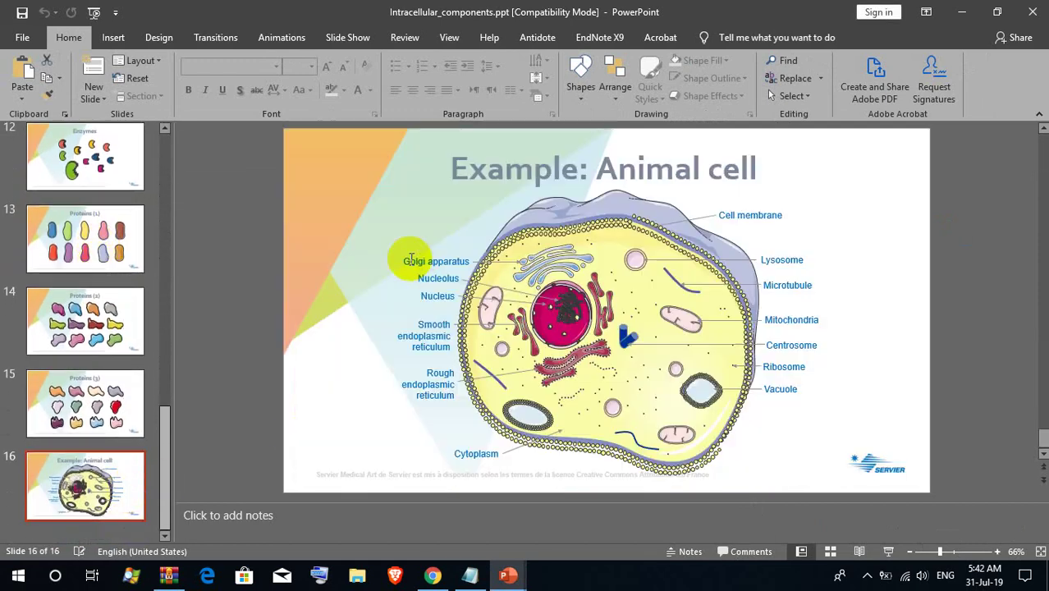
left_click(301, 147)
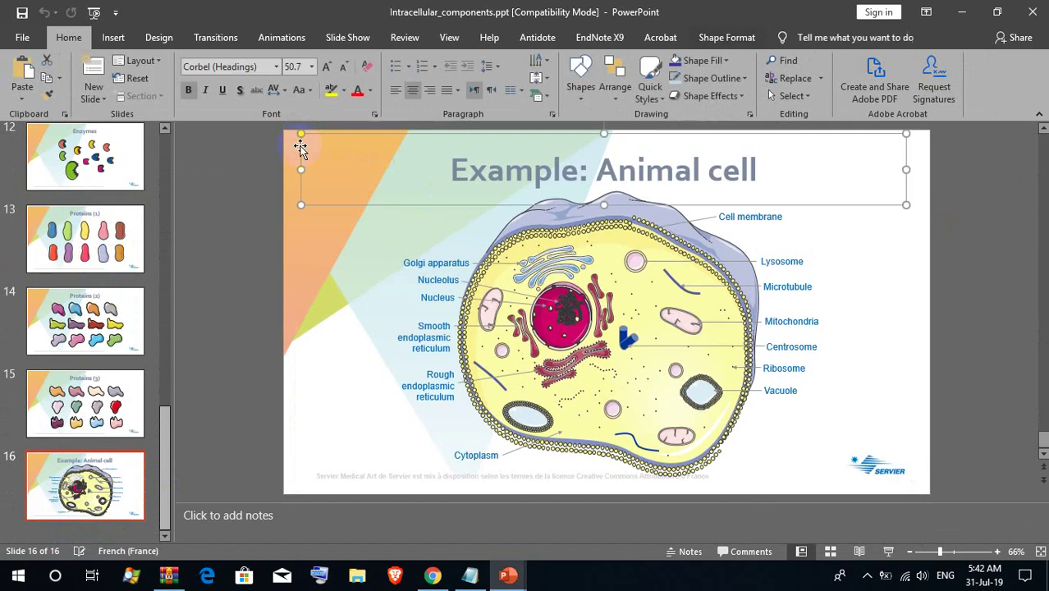
left_click(293, 200)
left_click_drag(284, 127, 947, 514)
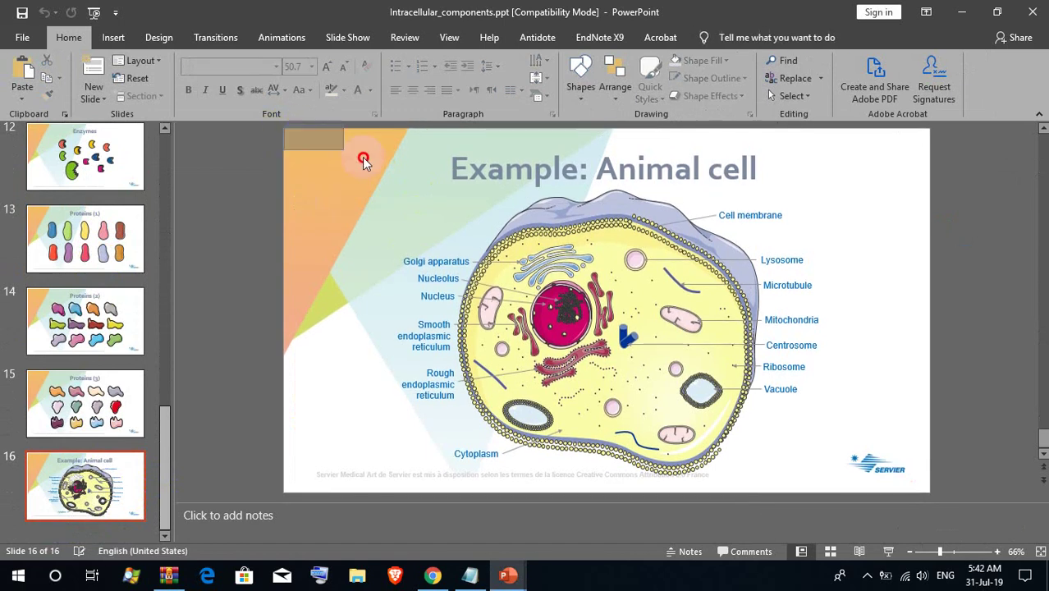
left_click_drag(921, 494, 920, 494)
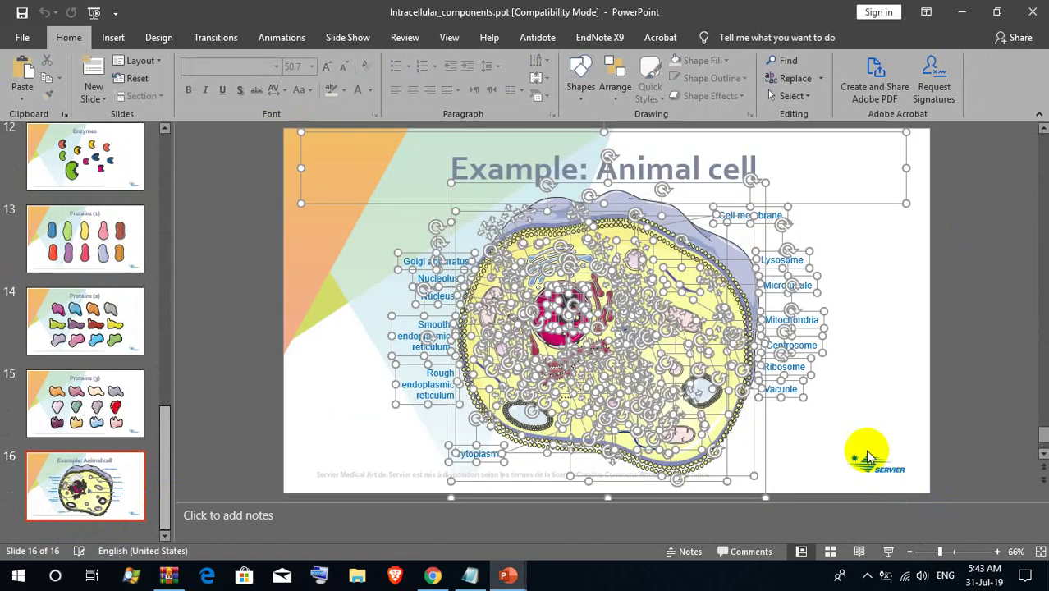
left_click(821, 204, "shift")
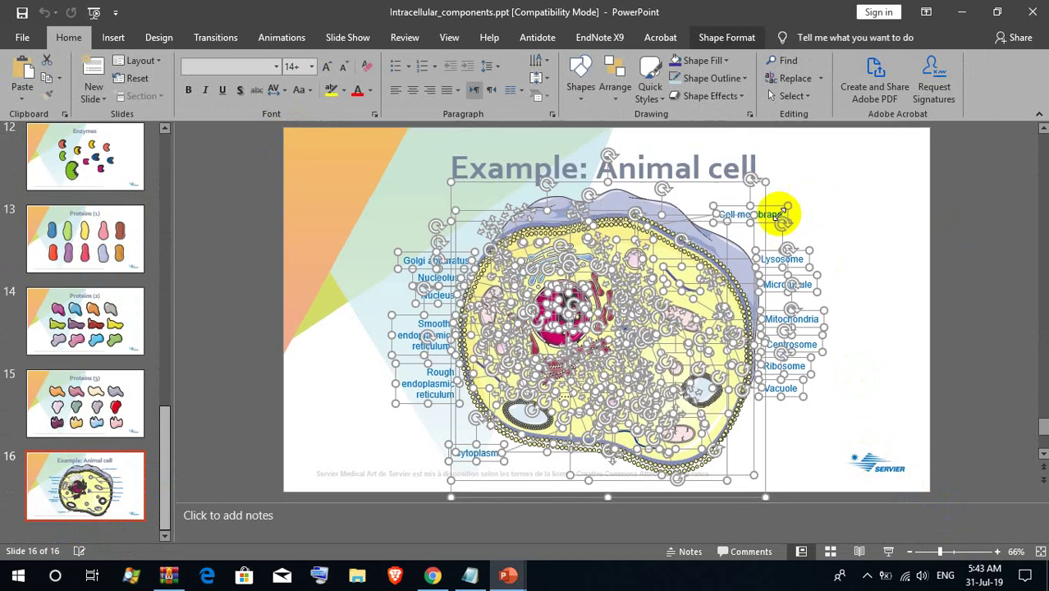
right_click(675, 221)
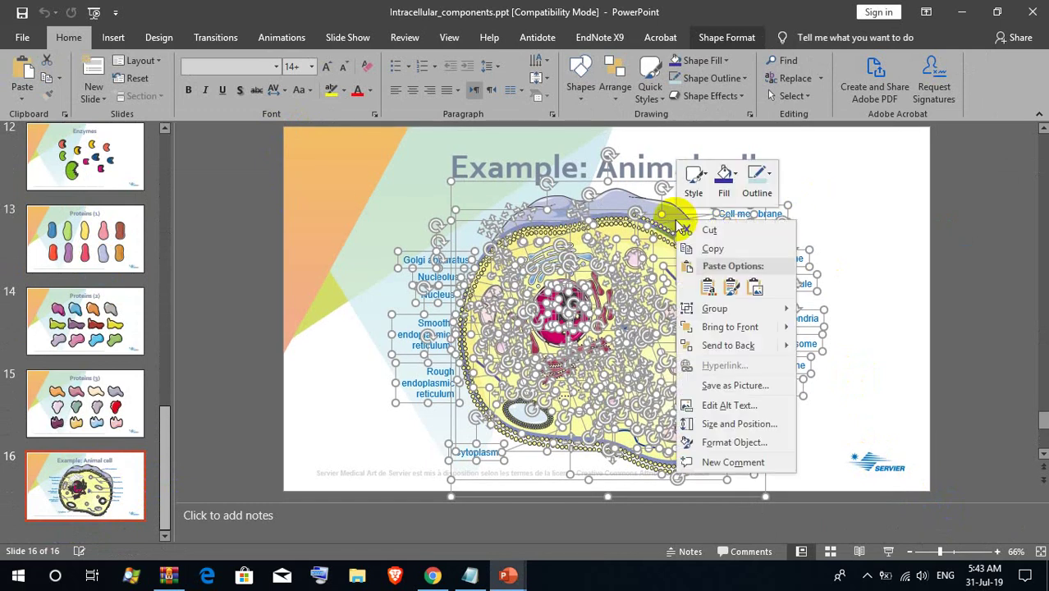
left_click(718, 248)
mouse_move(508, 576)
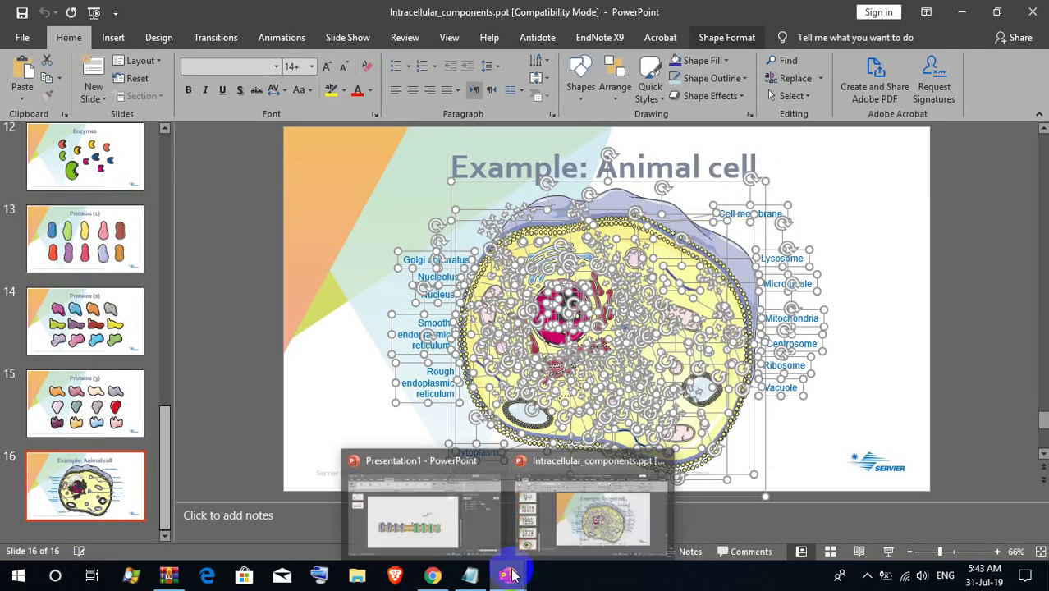
Back in Presentation1, add a new slide after slide 2.
left_click(481, 532)
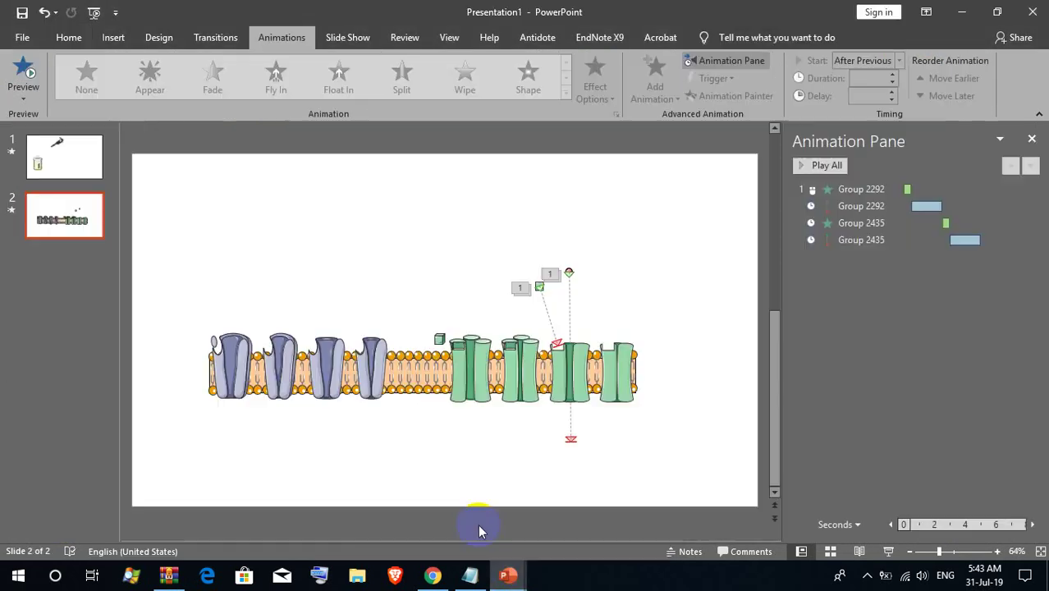
left_click(97, 213)
key("Return")
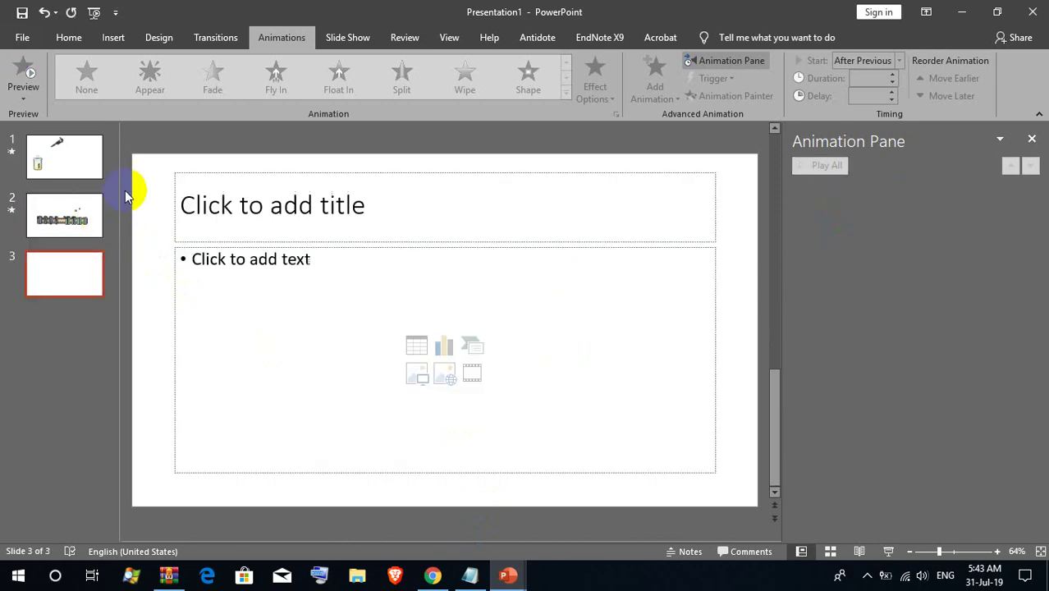
Delete the new slide's empty placeholders and paste the cell diagram.
mouse_move(147, 156)
left_mouse_down()
mouse_move(746, 462)
mouse_move(764, 491)
left_mouse_up()
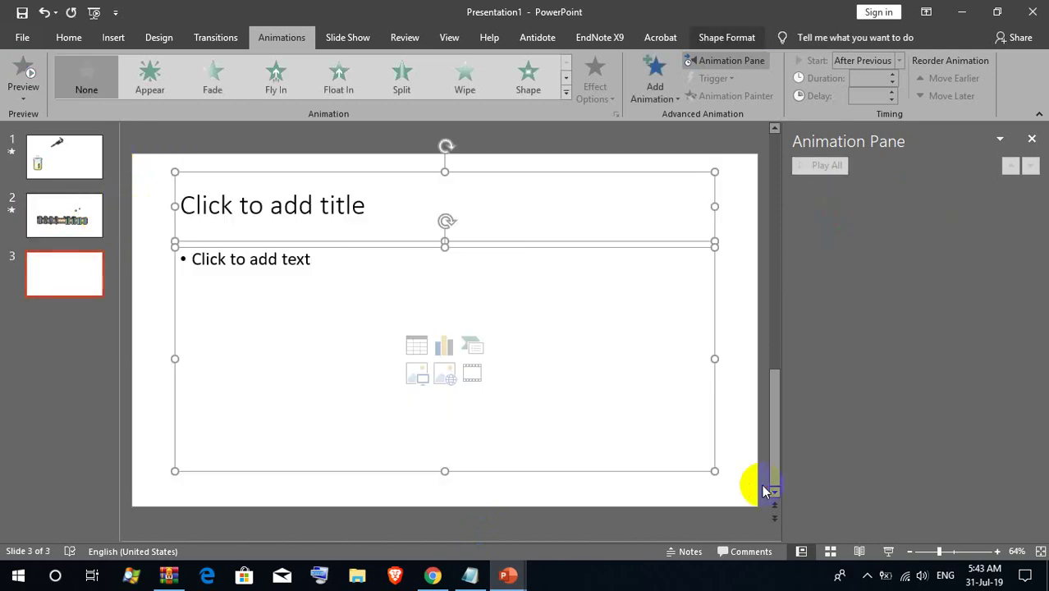
key("Delete")
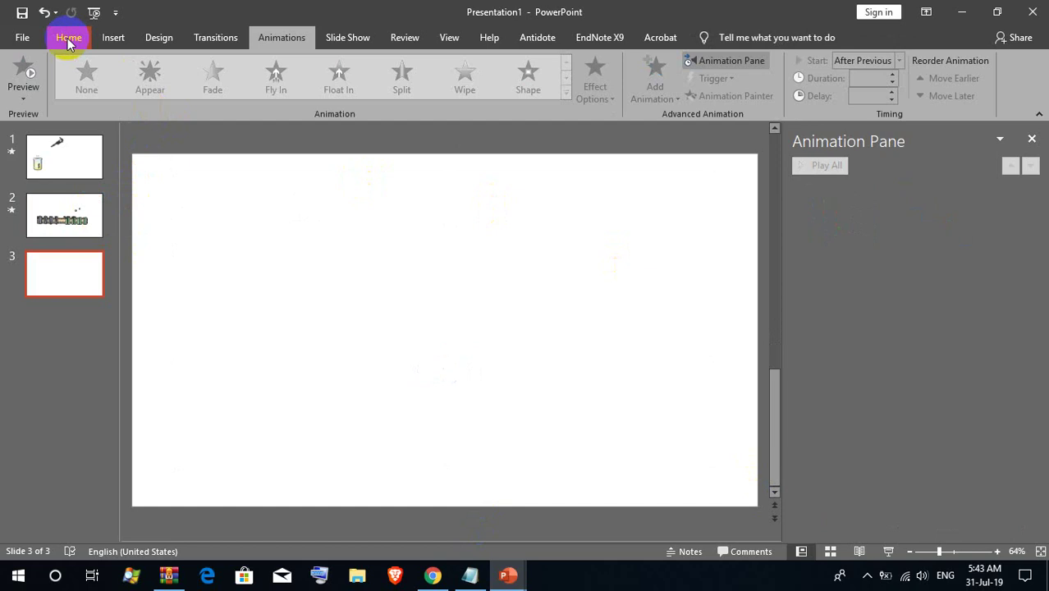
left_click(68, 38)
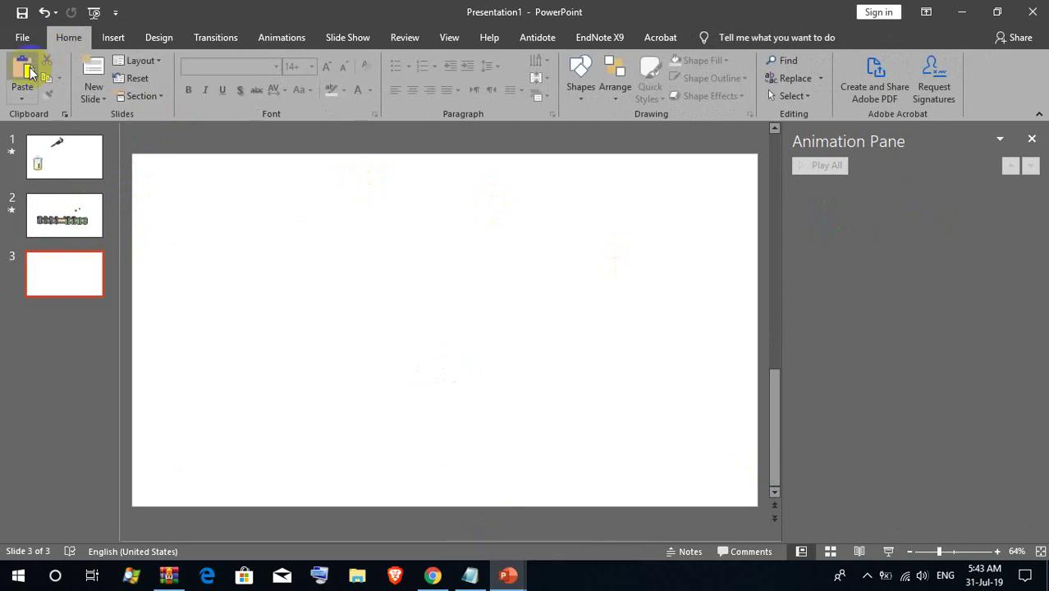
left_click(29, 72)
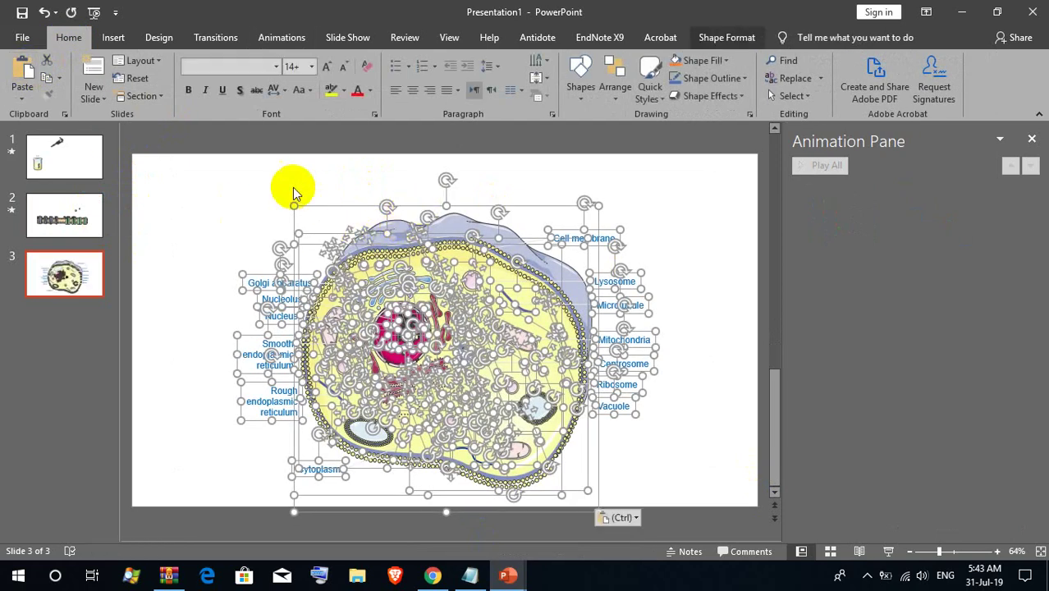
Marquee-select every shape and label of the cell diagram.
left_click(157, 185)
mouse_move(137, 156)
left_mouse_down()
mouse_move(480, 294)
mouse_move(768, 511)
mouse_move(760, 503)
left_mouse_up()
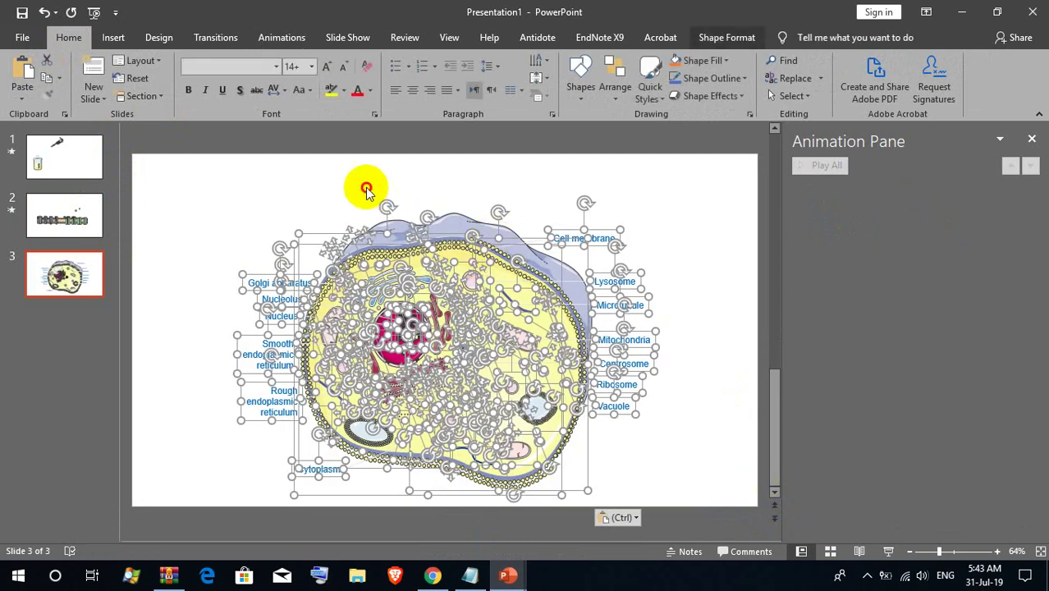
left_click(171, 169)
mouse_move(136, 159)
left_mouse_down()
mouse_move(663, 349)
mouse_move(794, 534)
mouse_move(792, 519)
left_mouse_up()
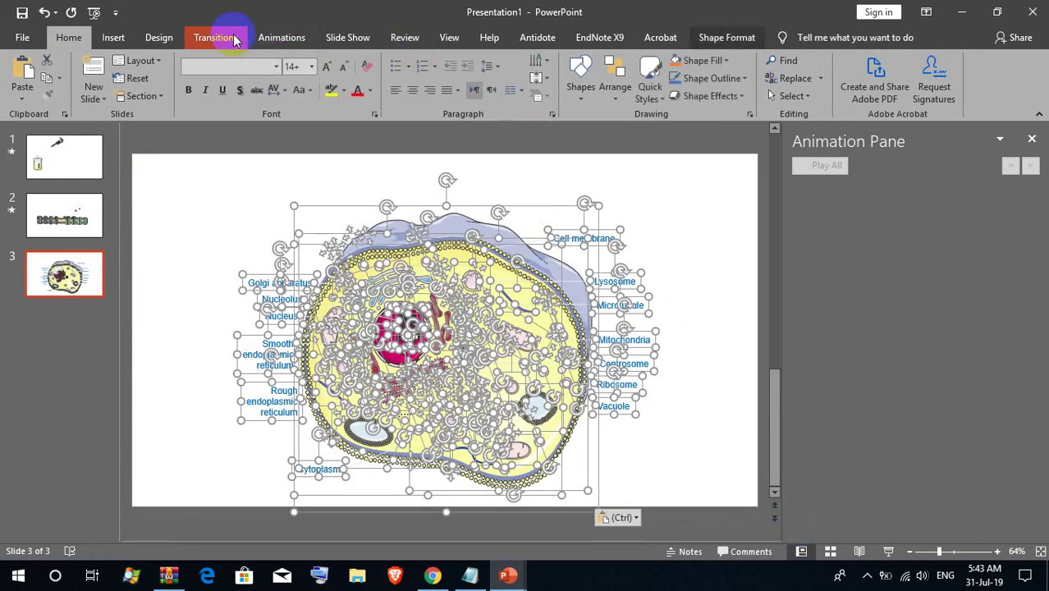
Apply a Wipe entrance from the Top to all selected diagram parts.
left_click(276, 38)
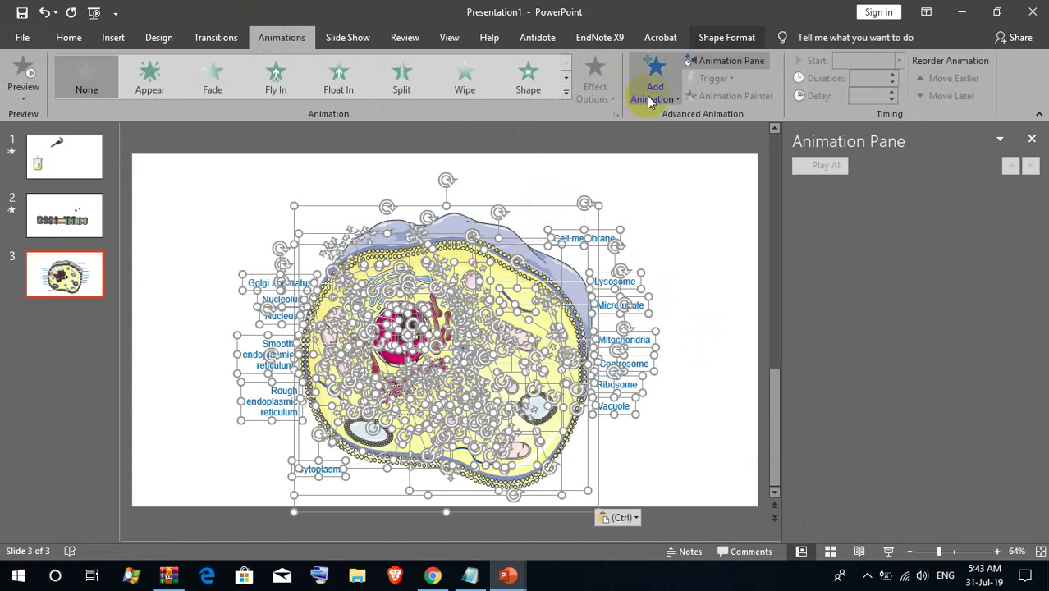
left_click(648, 97)
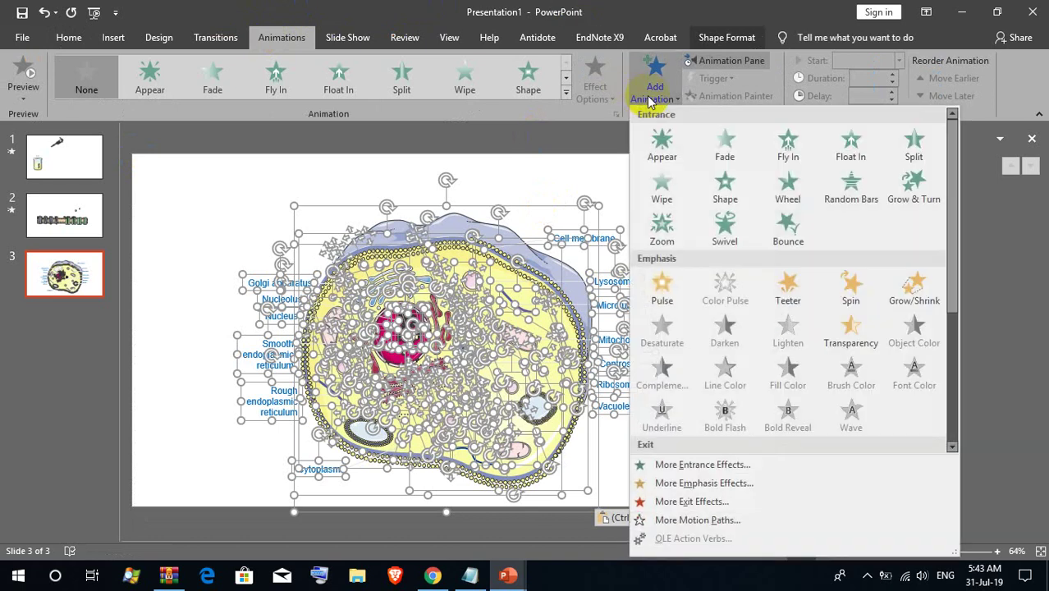
left_click(669, 187)
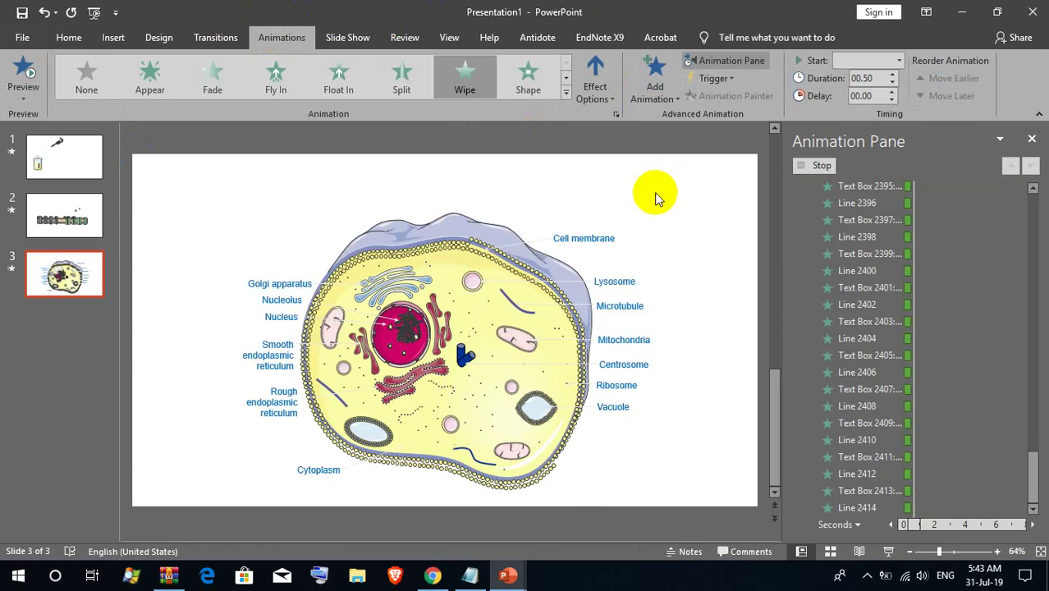
left_click(603, 100)
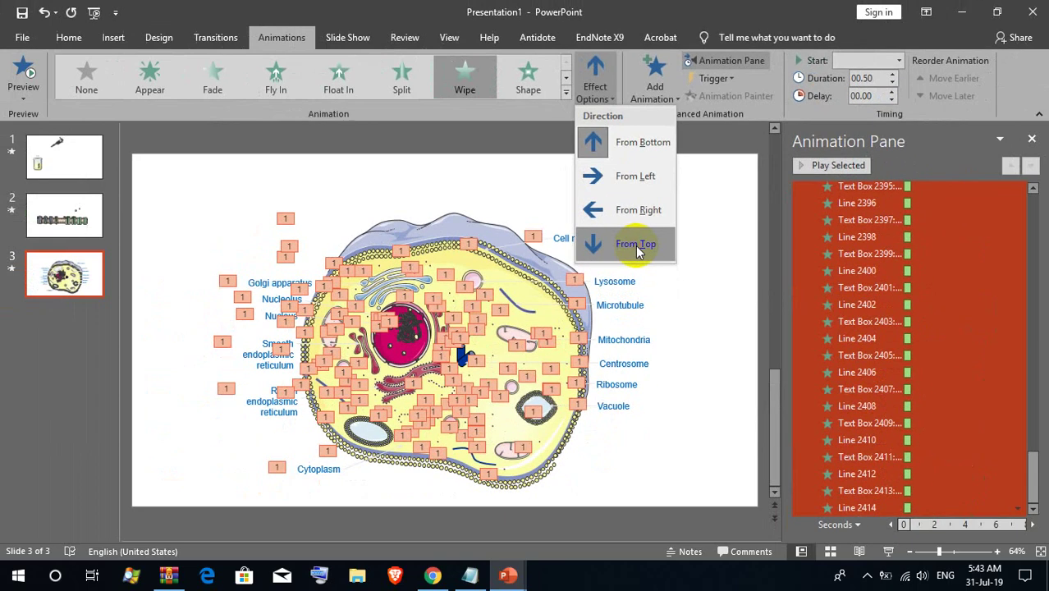
left_click(639, 246)
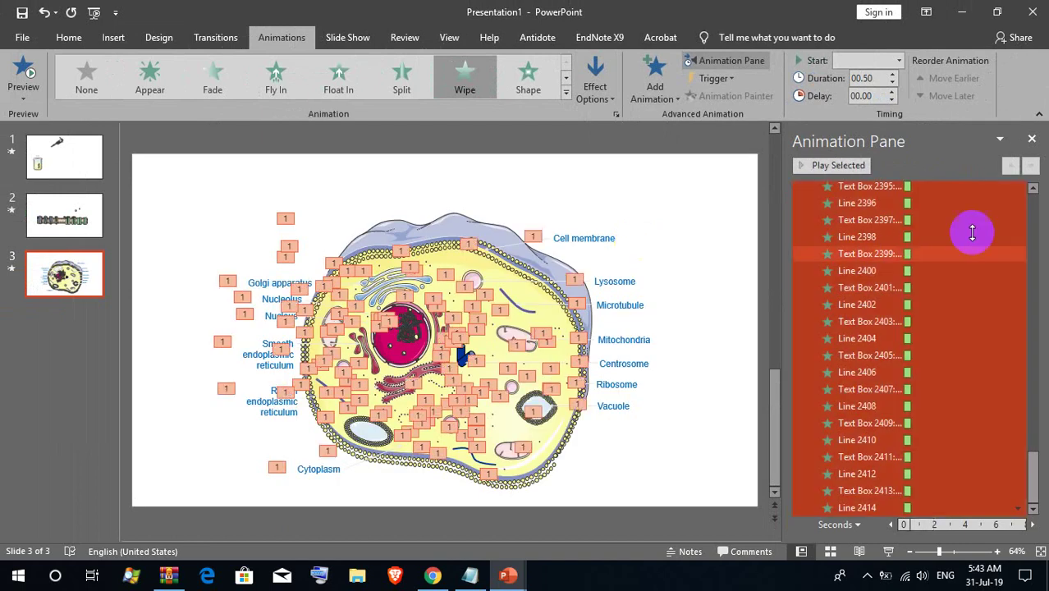
Set all the animations to Start After Previous and preview the slide show.
right_click(871, 189)
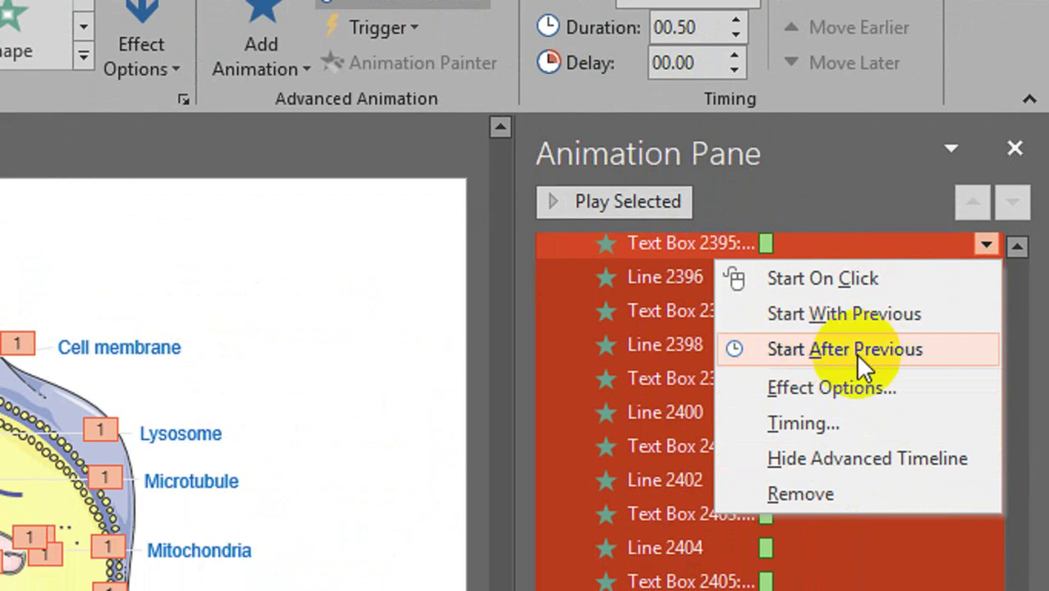
left_click(856, 353)
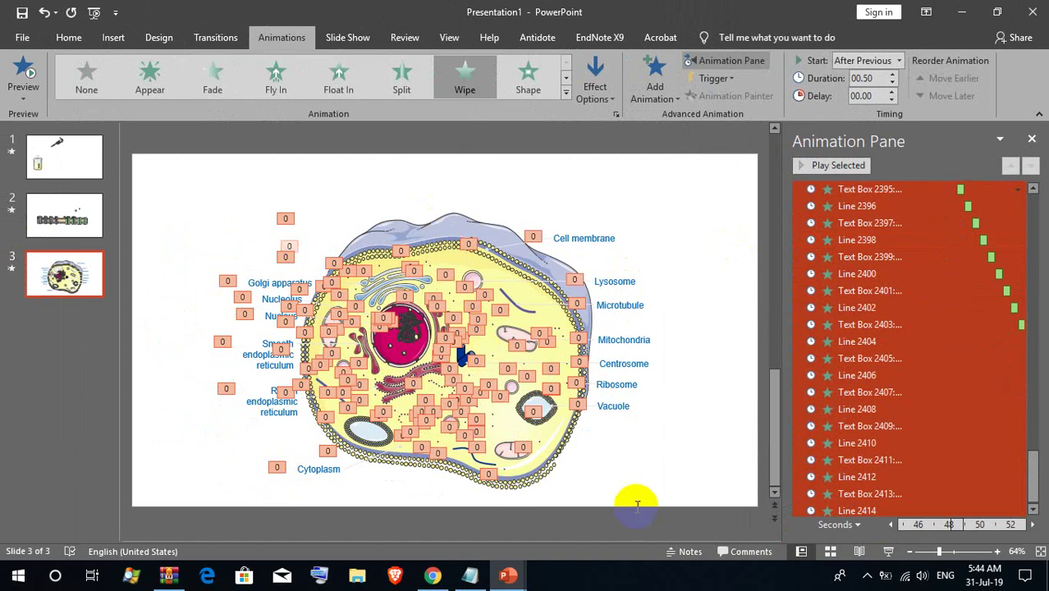
left_click(889, 551)
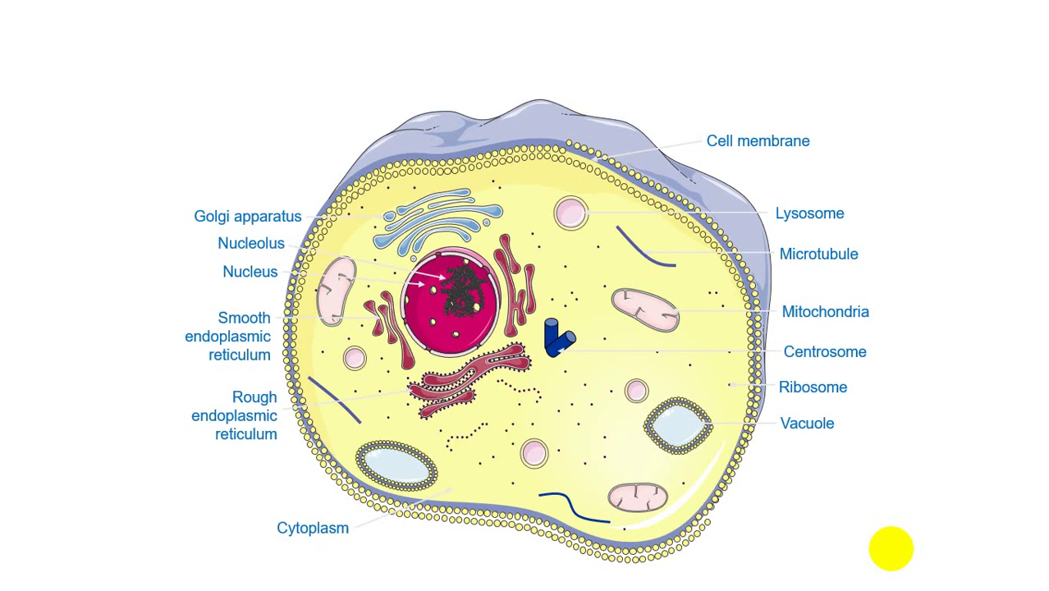
key("Escape")
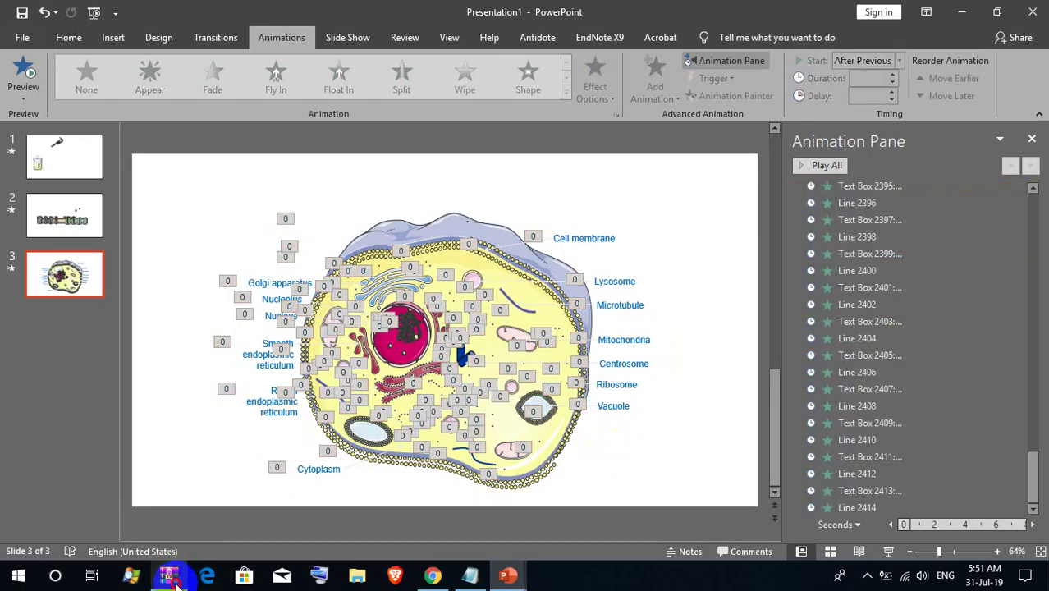
Open Nucleic_acids.ppt from WinRAR and browse to slide 6, DNA and RNA (1).
left_click(177, 585)
double_click(52, 190)
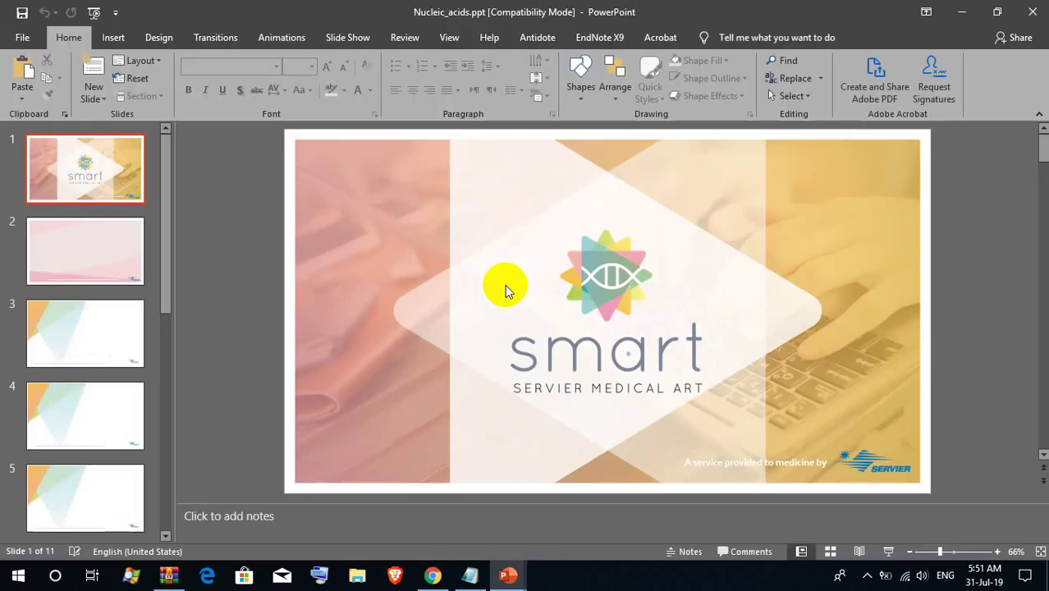
scroll(103, 279, "down", 2)
scroll(102, 293, "down", 2)
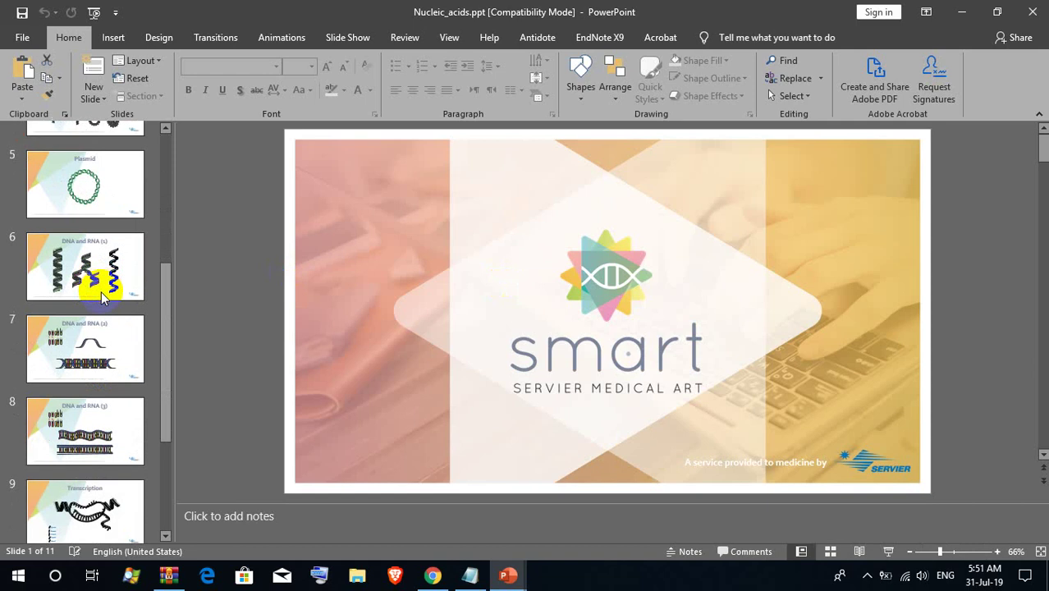
left_click(101, 292)
scroll(83, 276, "down", 3)
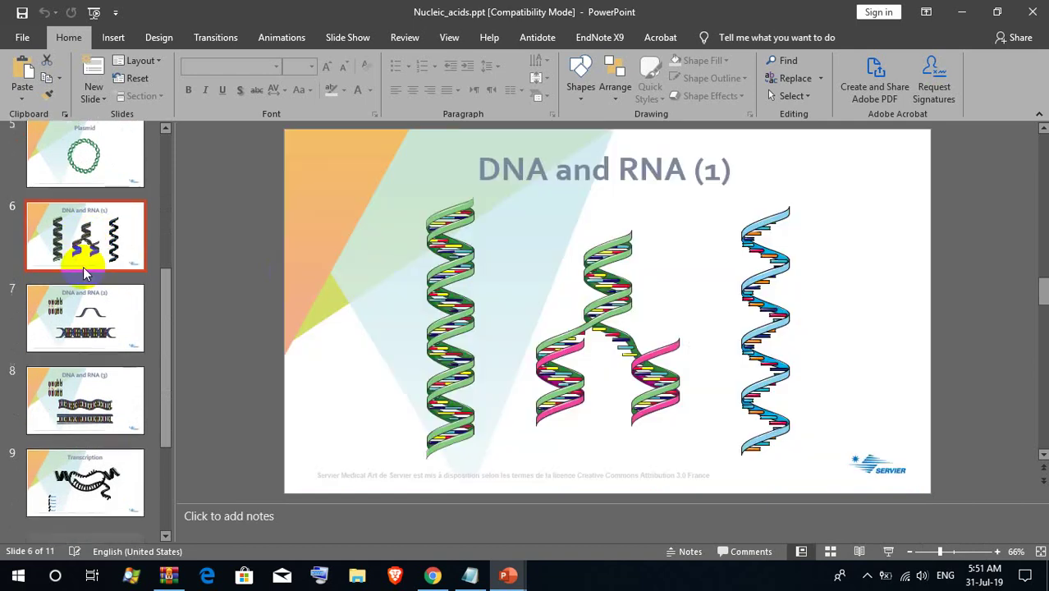
scroll(83, 276, "down", 1)
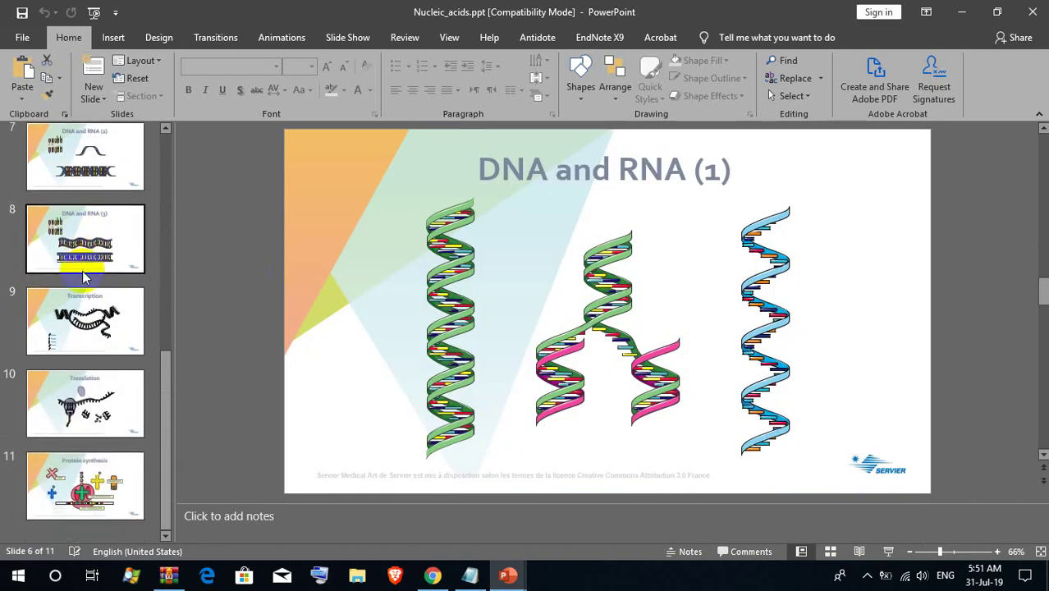
left_click(113, 489)
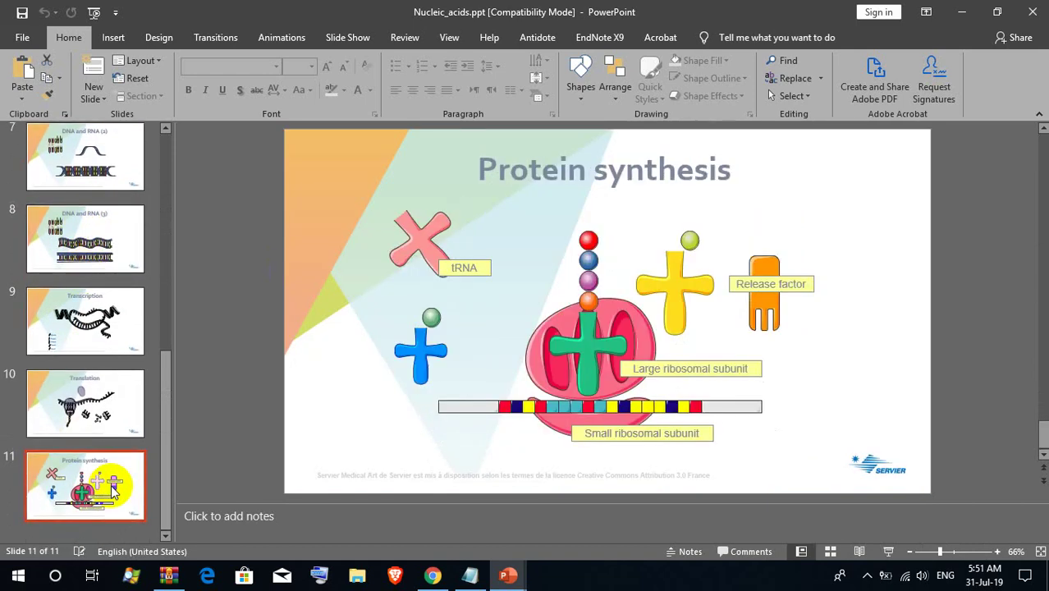
left_click(105, 419)
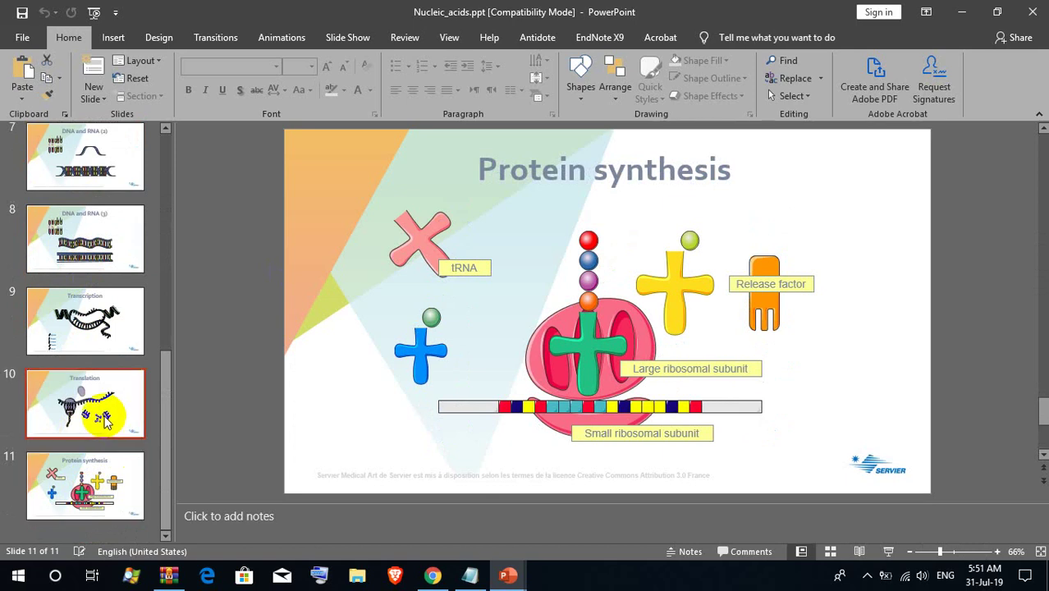
scroll(100, 386, "up", 1)
scroll(92, 337, "up", 1)
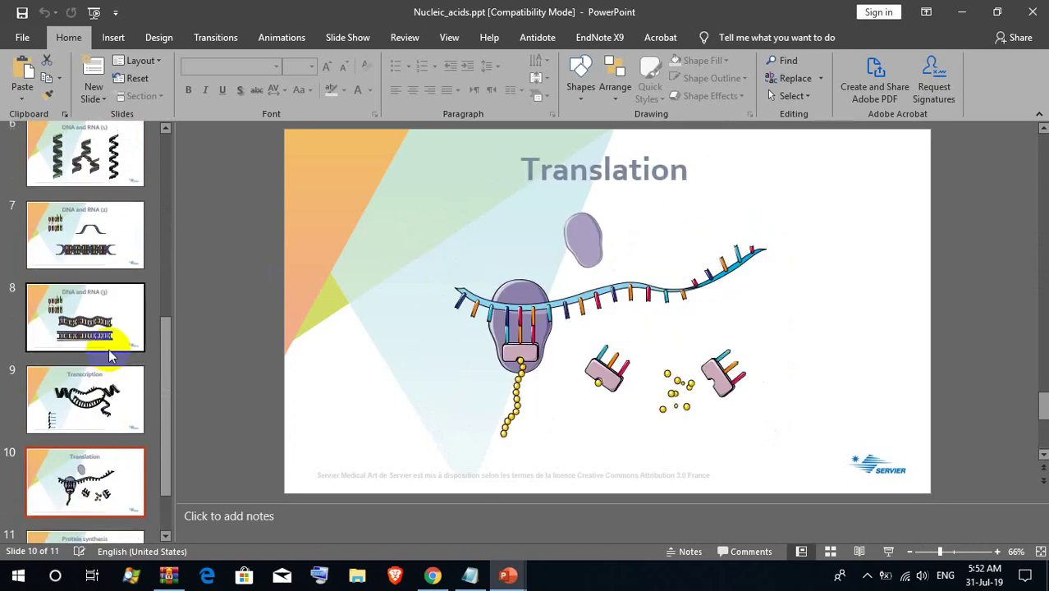
scroll(90, 345, "up", 1)
scroll(85, 281, "up", 1)
left_click(86, 281)
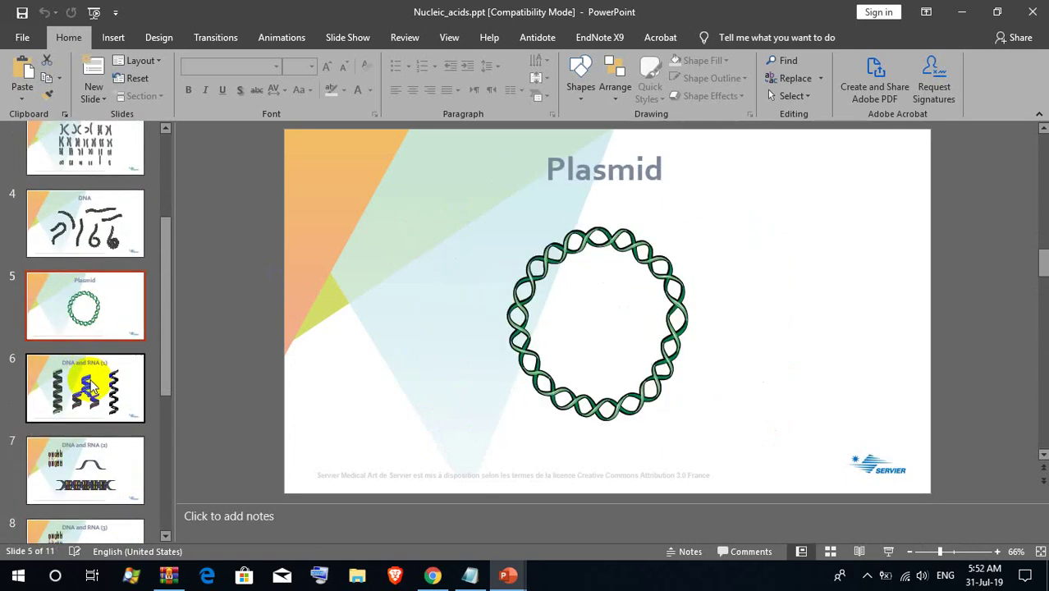
left_click(86, 376)
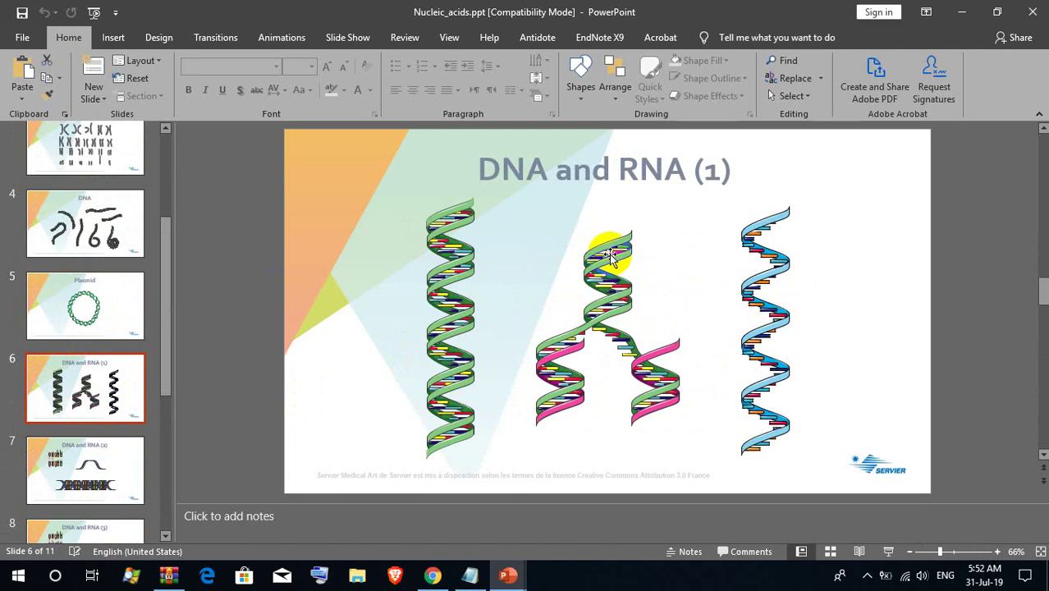
Copy the middle DNA replication picture and return to Presentation1.
left_click(609, 255)
right_click(608, 248)
left_click(632, 282)
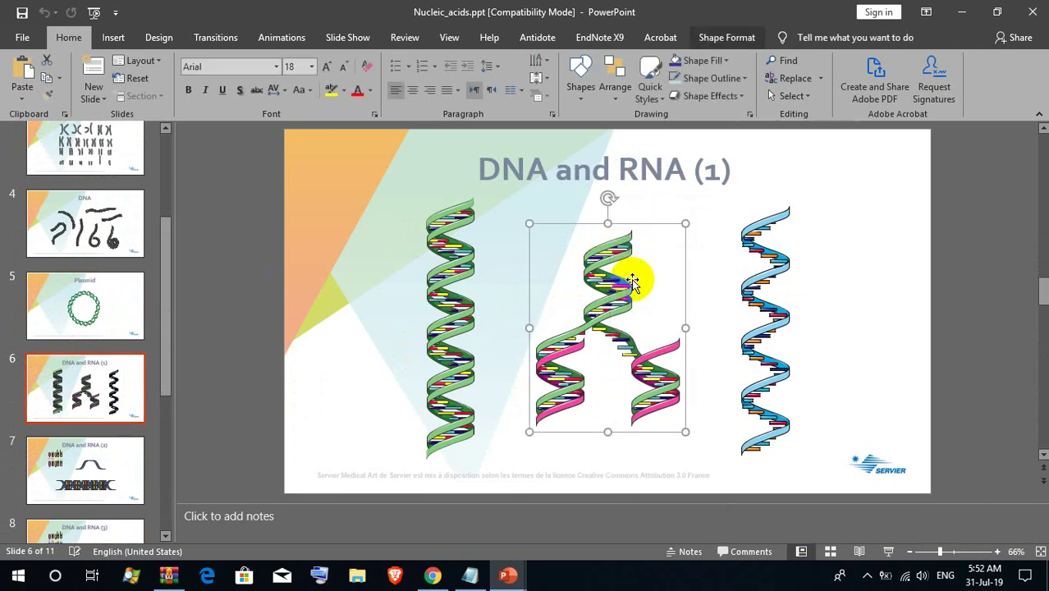
left_click(508, 575)
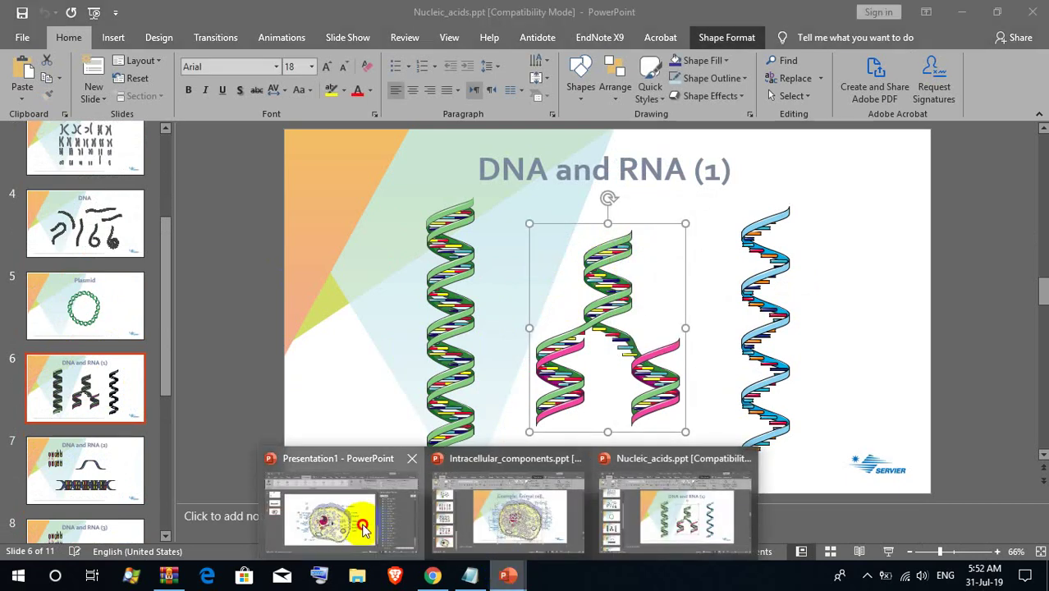
left_click(364, 530)
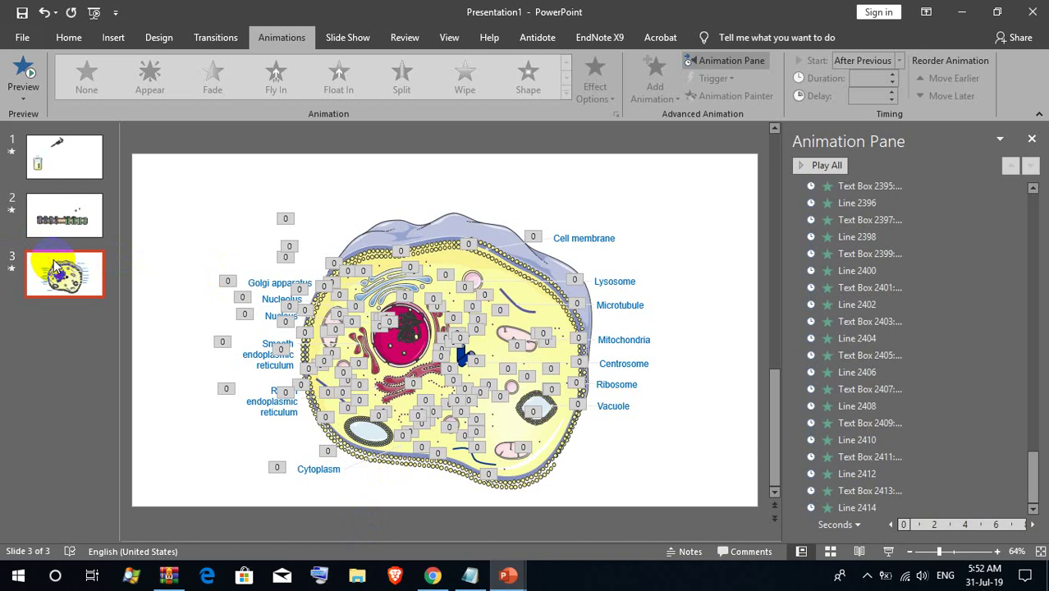
Add slide 4, delete its placeholders, and paste the DNA picture.
key("Return")
mouse_move(157, 164)
left_mouse_down()
mouse_move(622, 294)
mouse_move(757, 495)
left_mouse_up()
key("Delete")
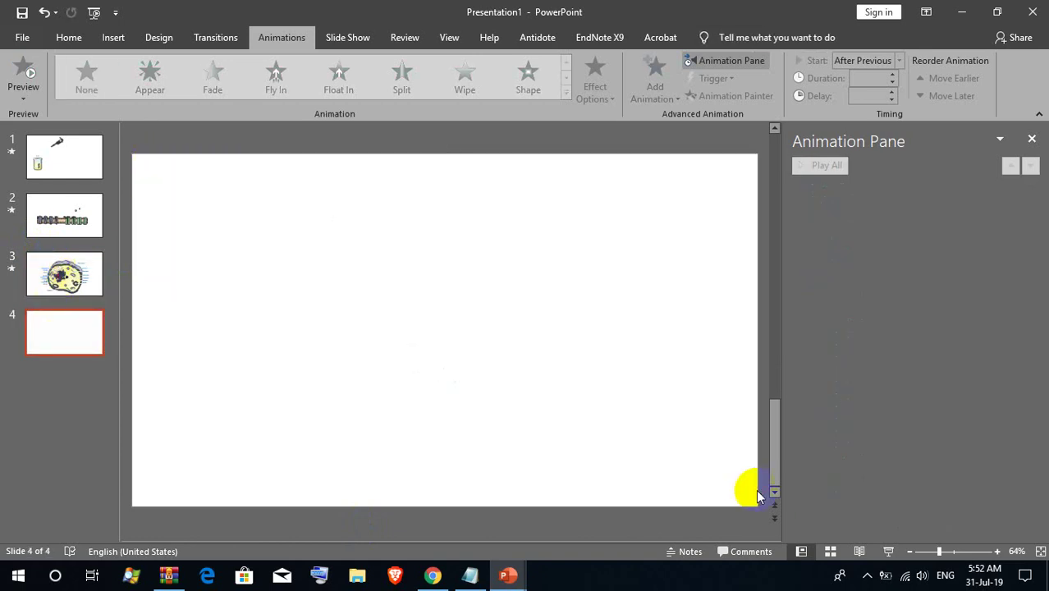
left_click(68, 37)
left_click(27, 82)
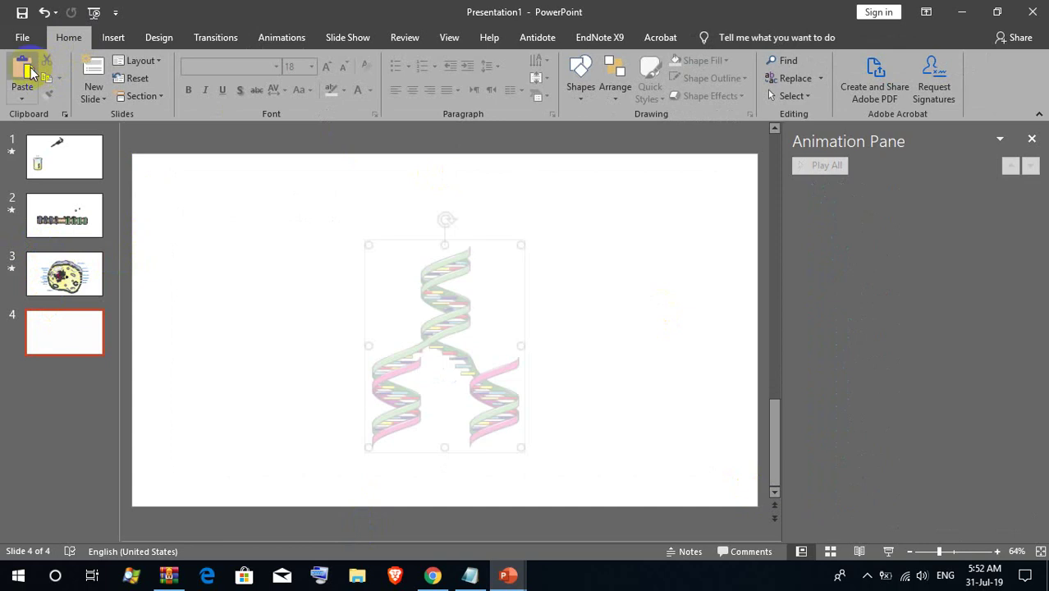
Ungroup the DNA picture twice into freeform pieces and marquee-select them all.
right_click(422, 245)
mouse_move(460, 331)
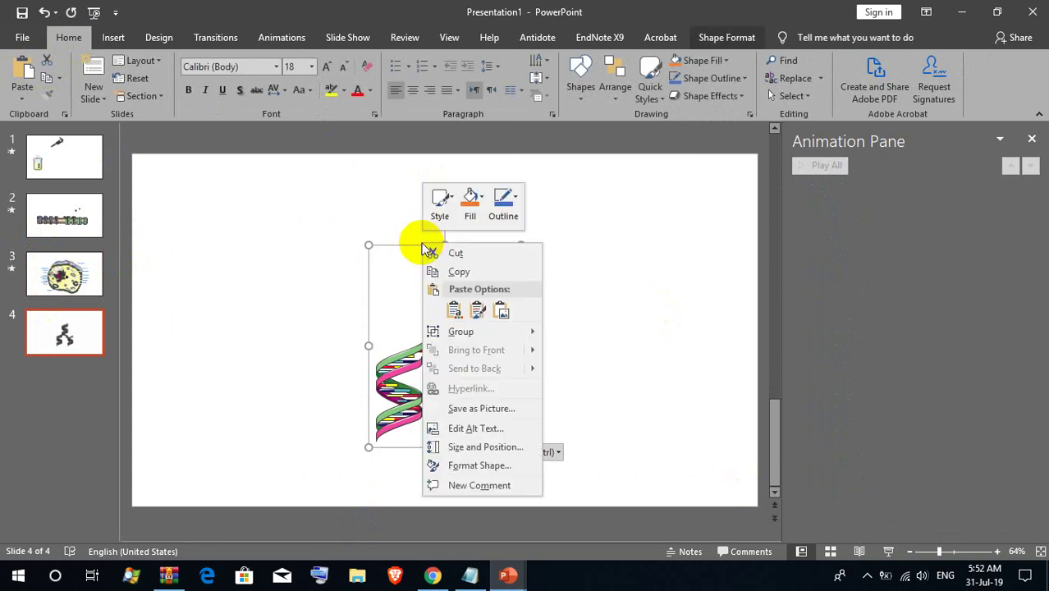
left_click(586, 372)
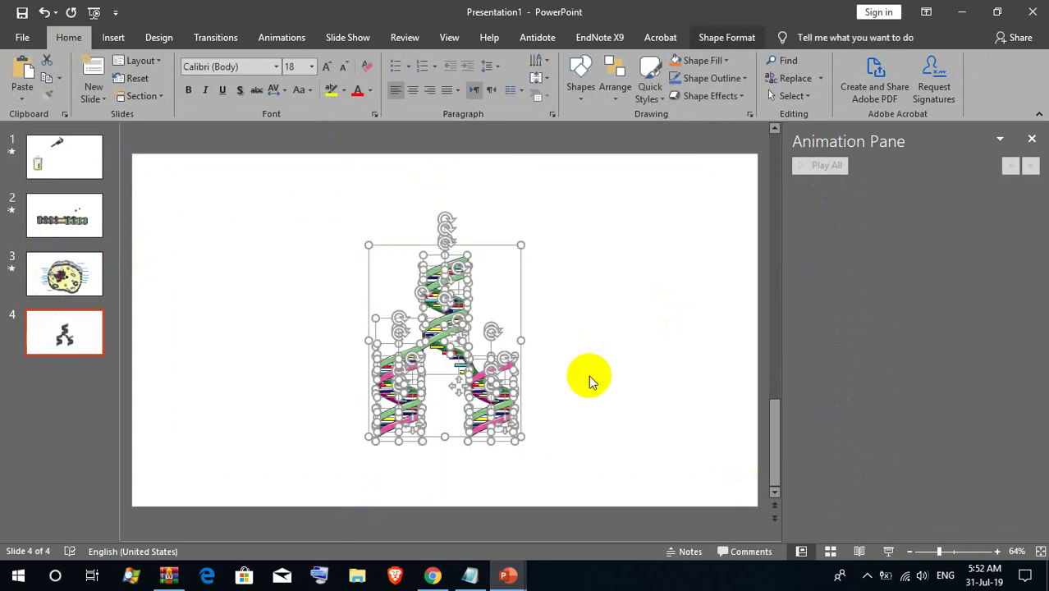
right_click(434, 291)
mouse_move(474, 380)
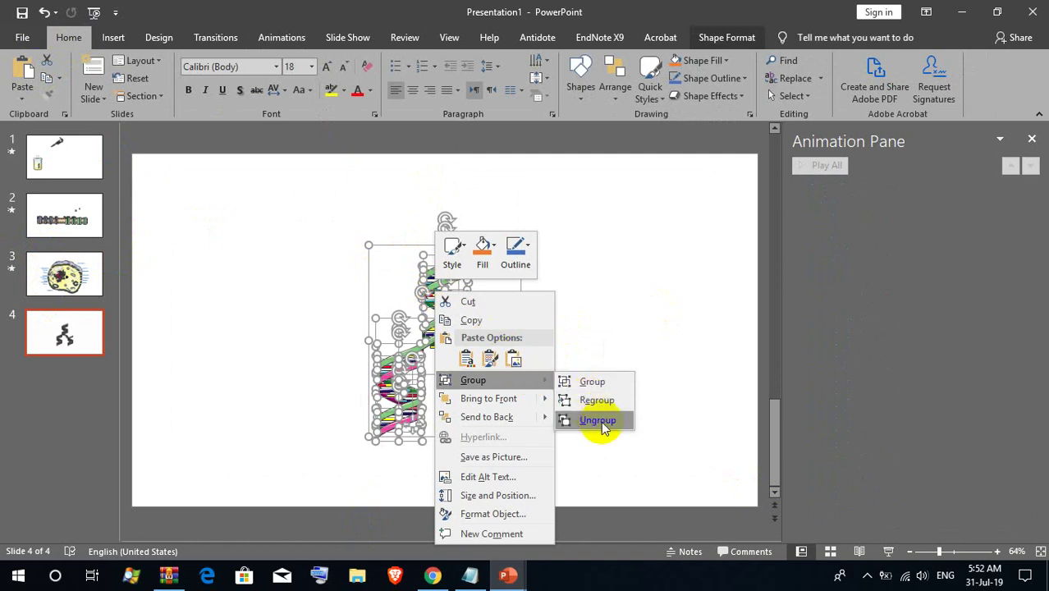
left_click(598, 420)
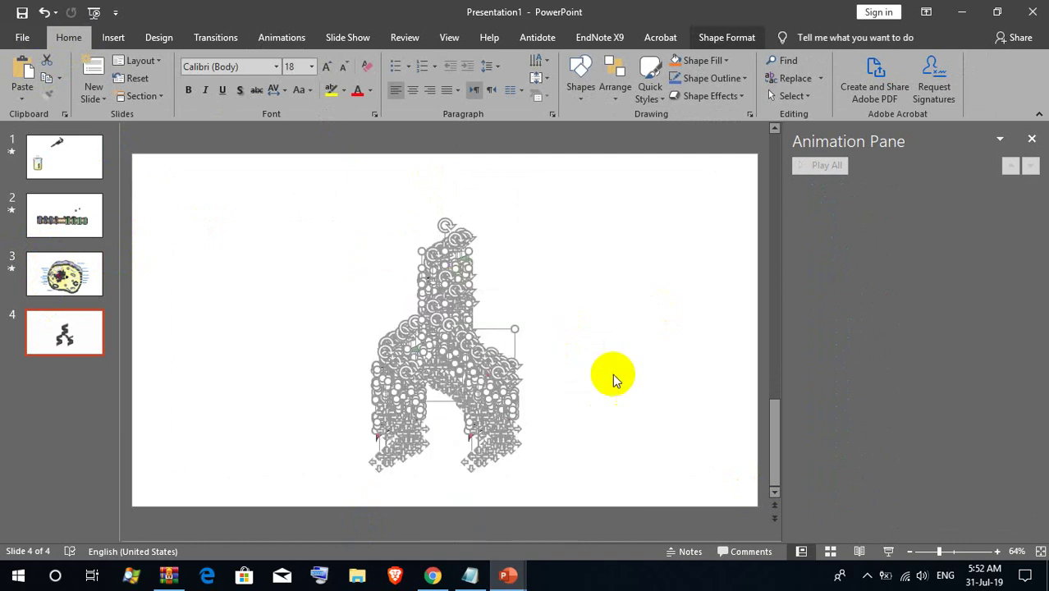
left_click(279, 41)
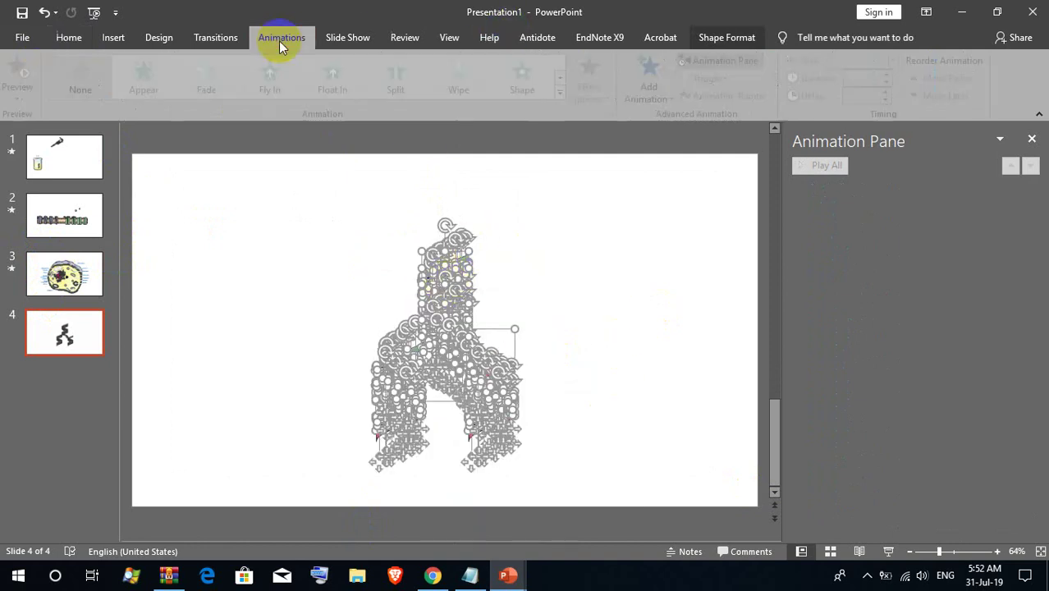
left_click(291, 263)
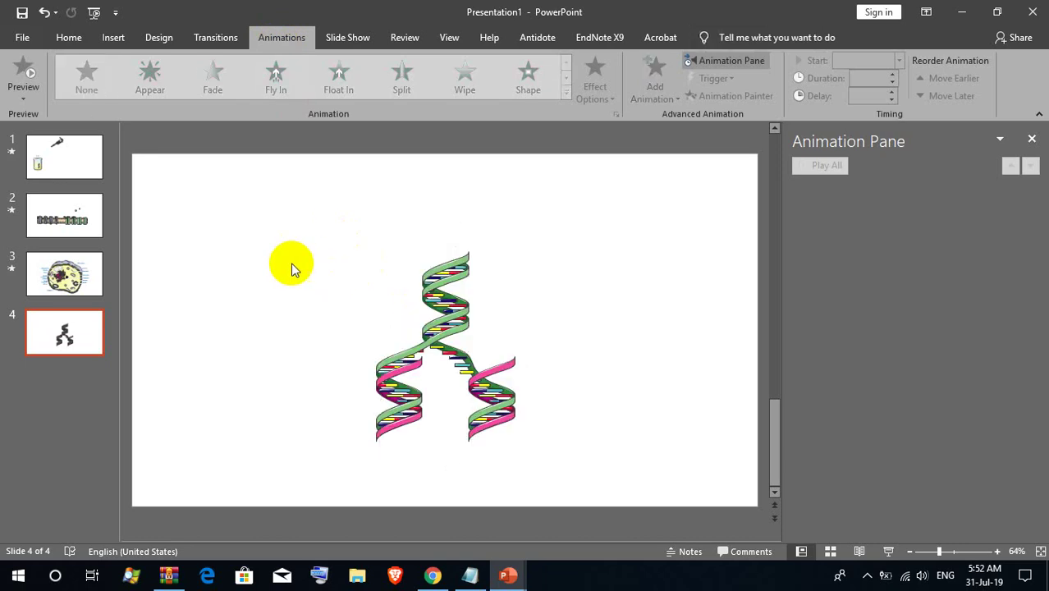
left_click_drag(190, 174, 645, 519)
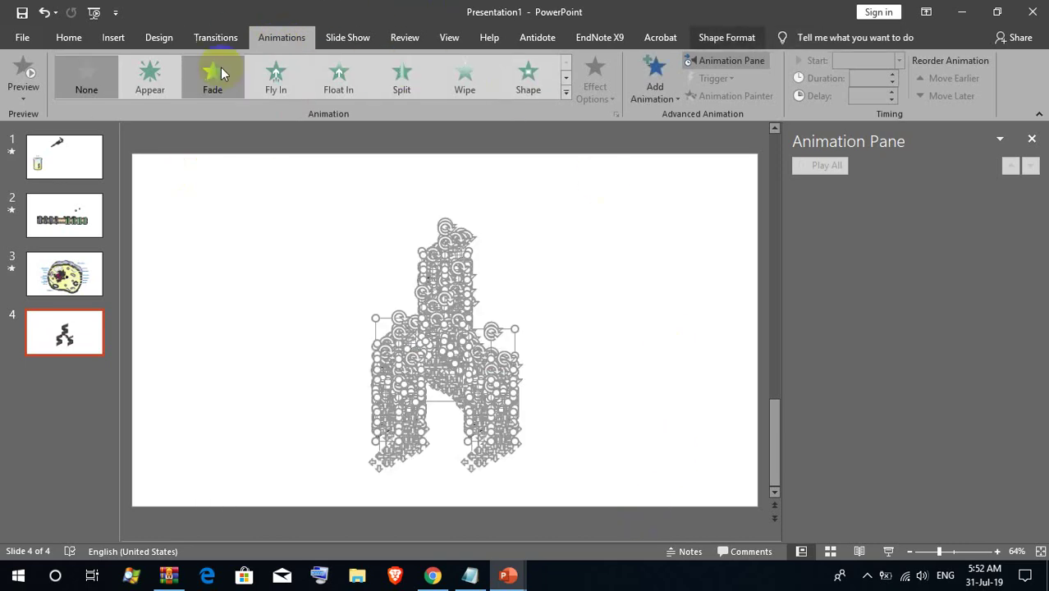
Give the DNA pieces a Wipe entrance From Top, each starting After Previous, lasting 00.15 seconds.
left_click(566, 91)
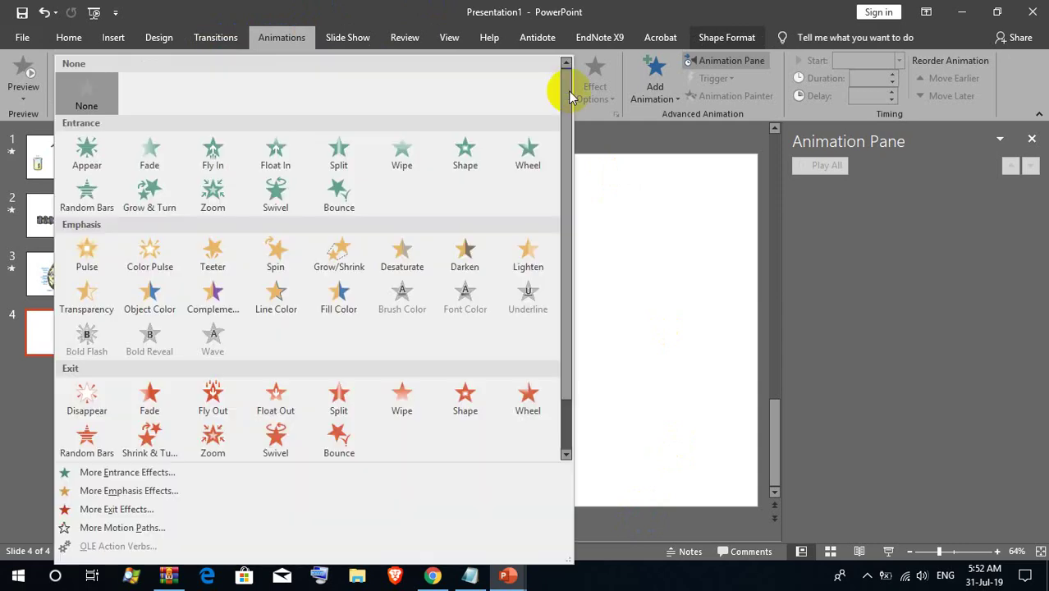
left_click(414, 149)
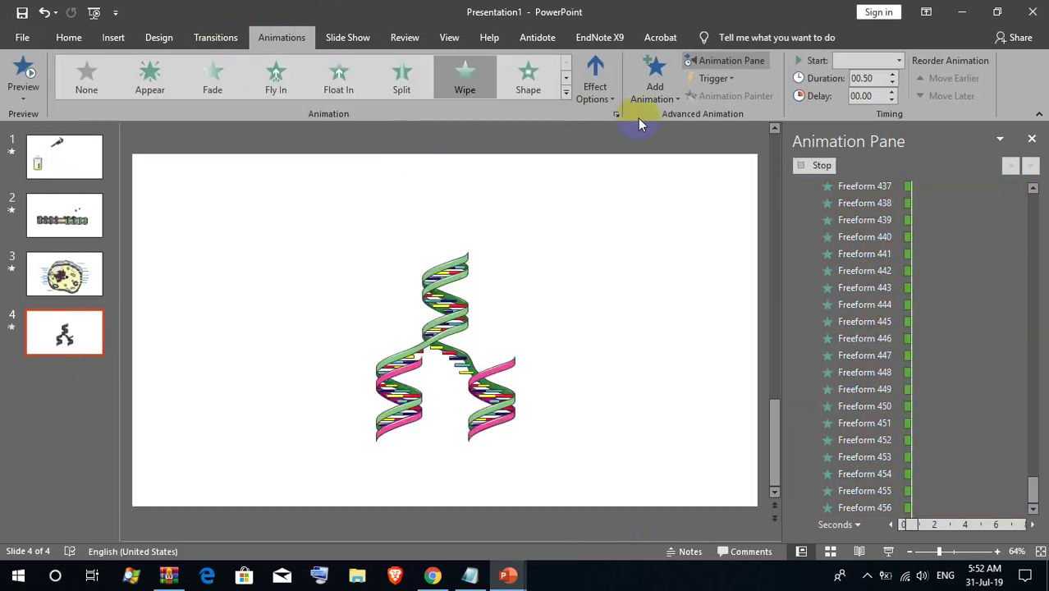
left_click(606, 96)
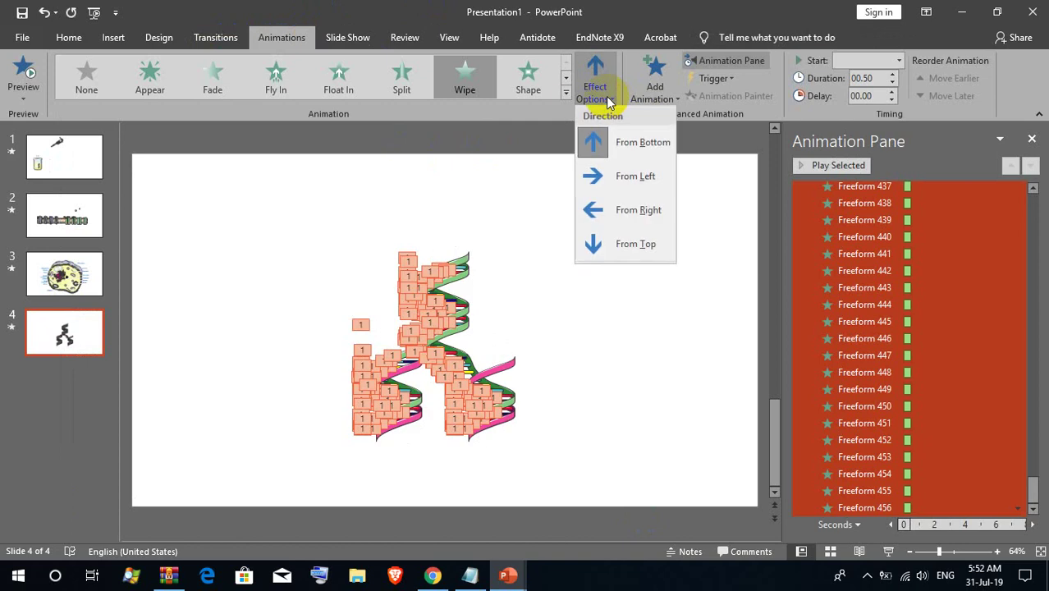
left_click(605, 245)
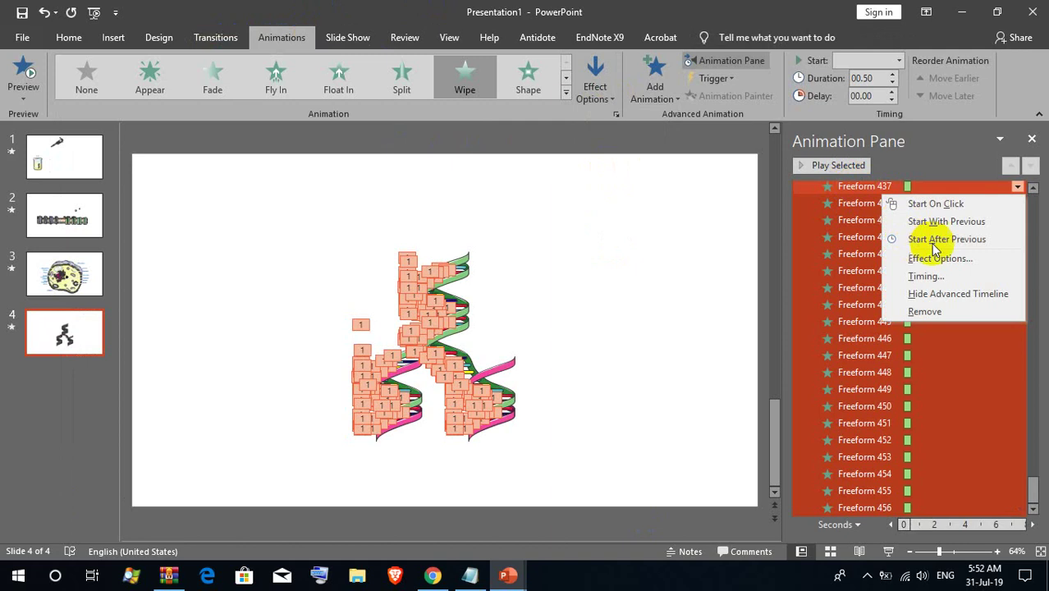
left_click(942, 239)
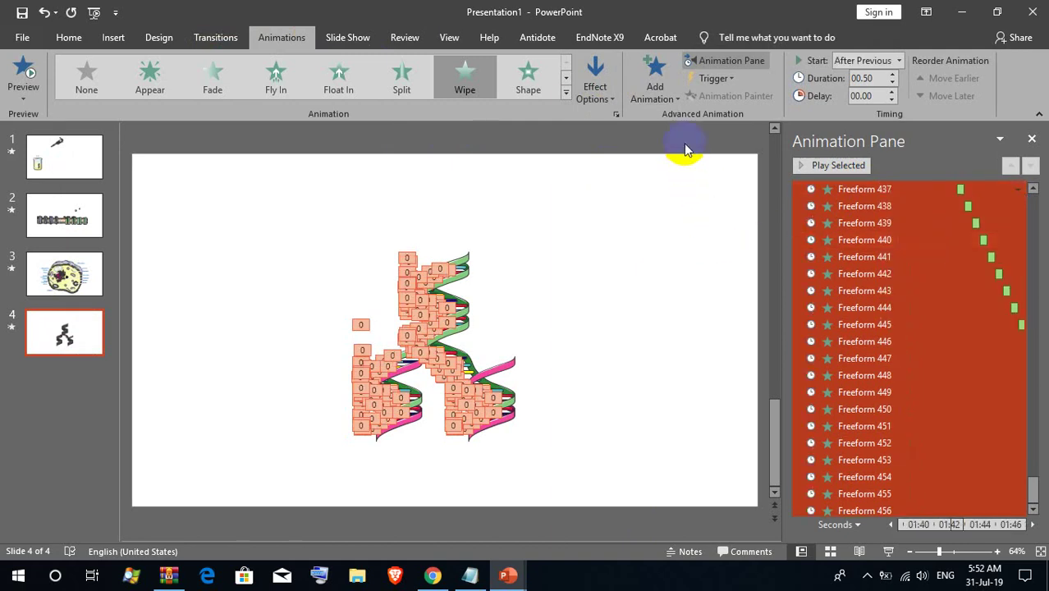
left_click(877, 78)
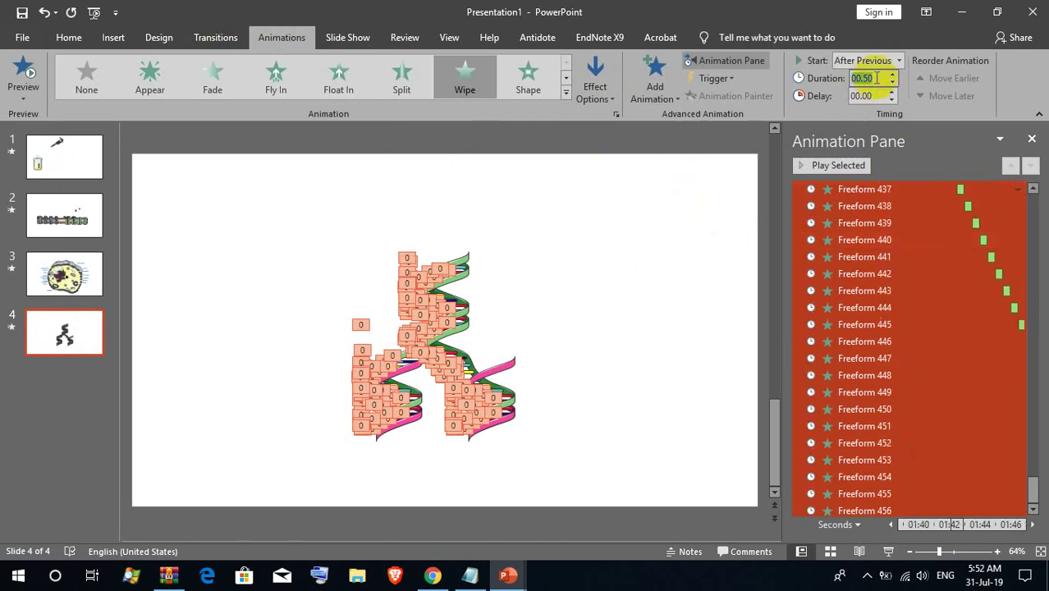
left_click(877, 78)
type("00.15")
key("Return")
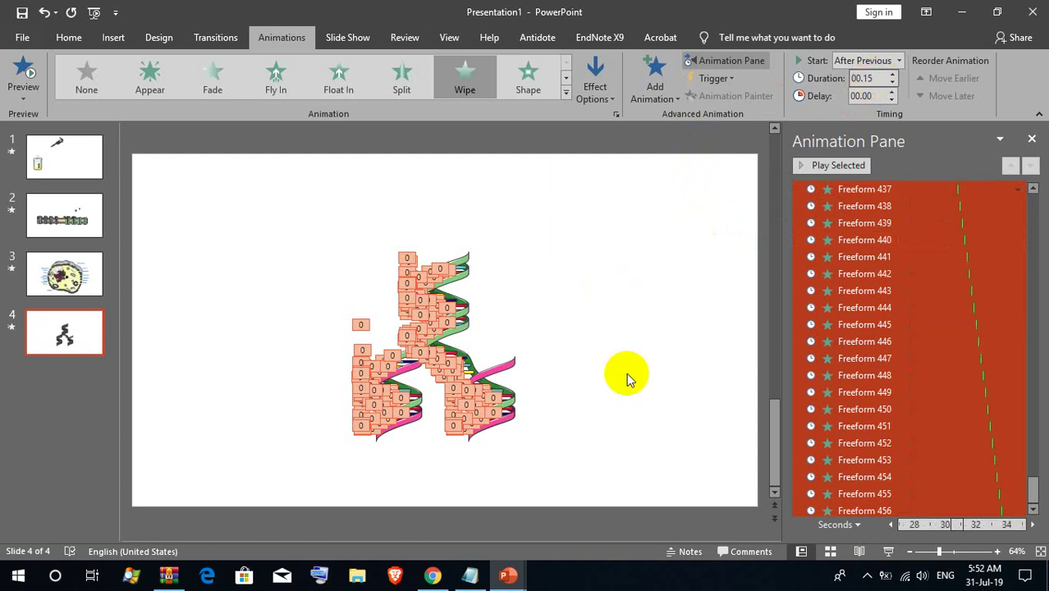
Play the slide show to watch the DNA build, then end it and switch to Chrome.
left_click(886, 553)
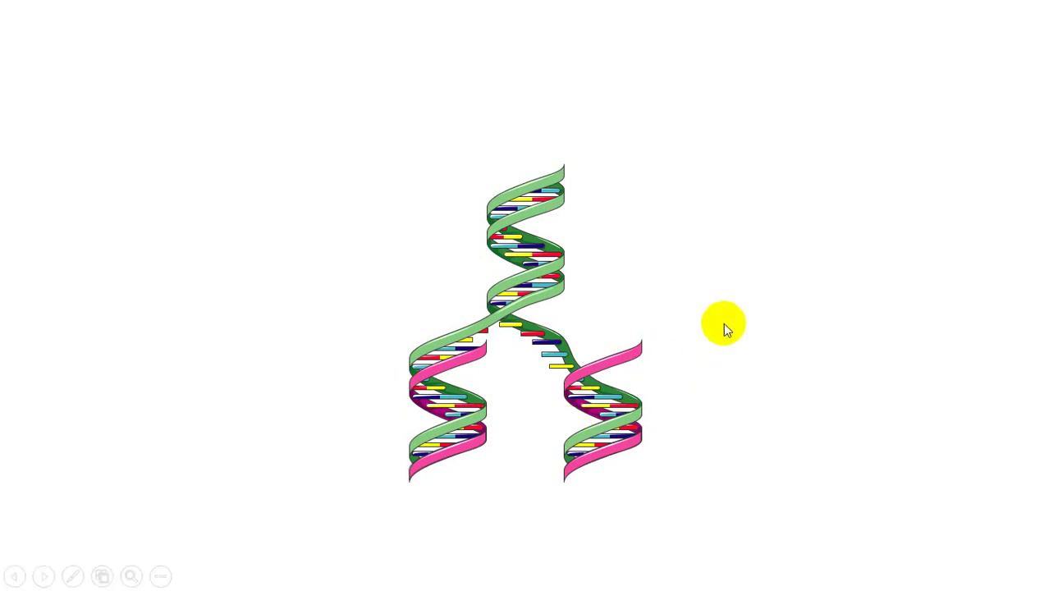
key("Escape")
key("alt+Tab")
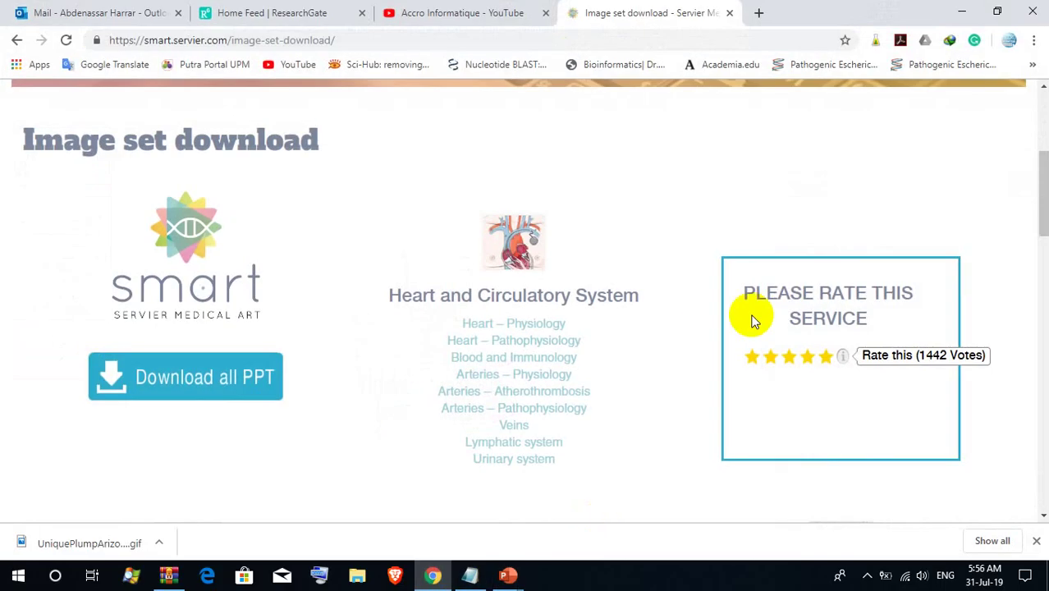
Search Google Images for 'space gif' in a new tab.
left_click(760, 13)
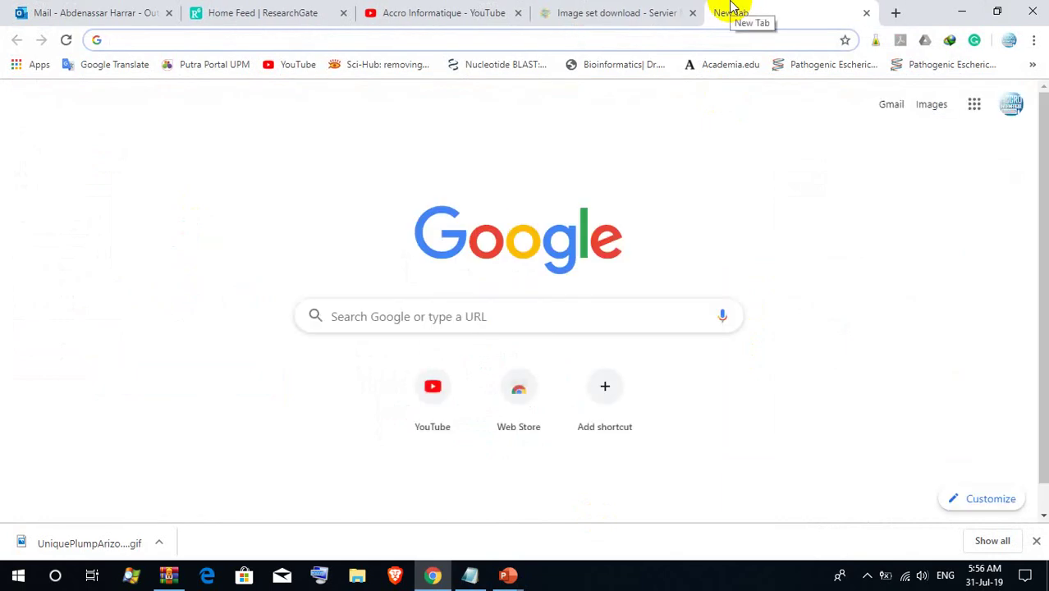
type("space")
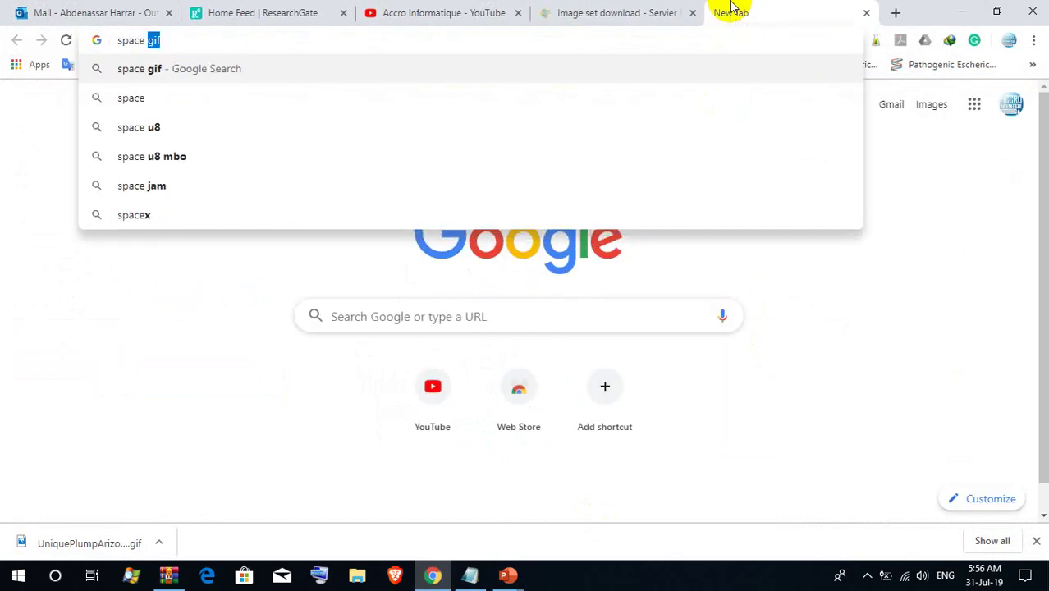
type(" gif")
key("Return")
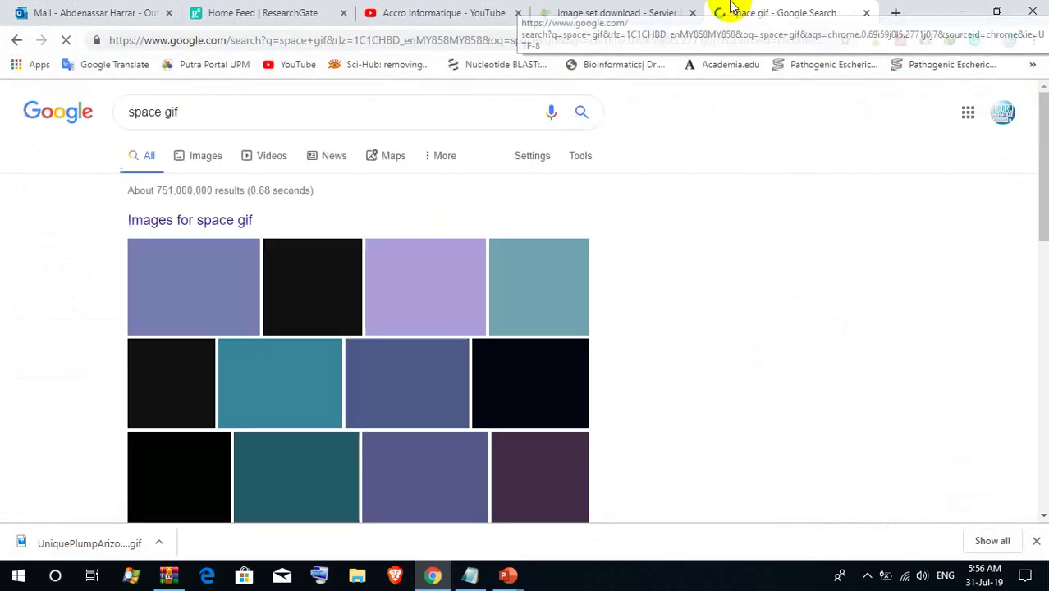
left_click(225, 156)
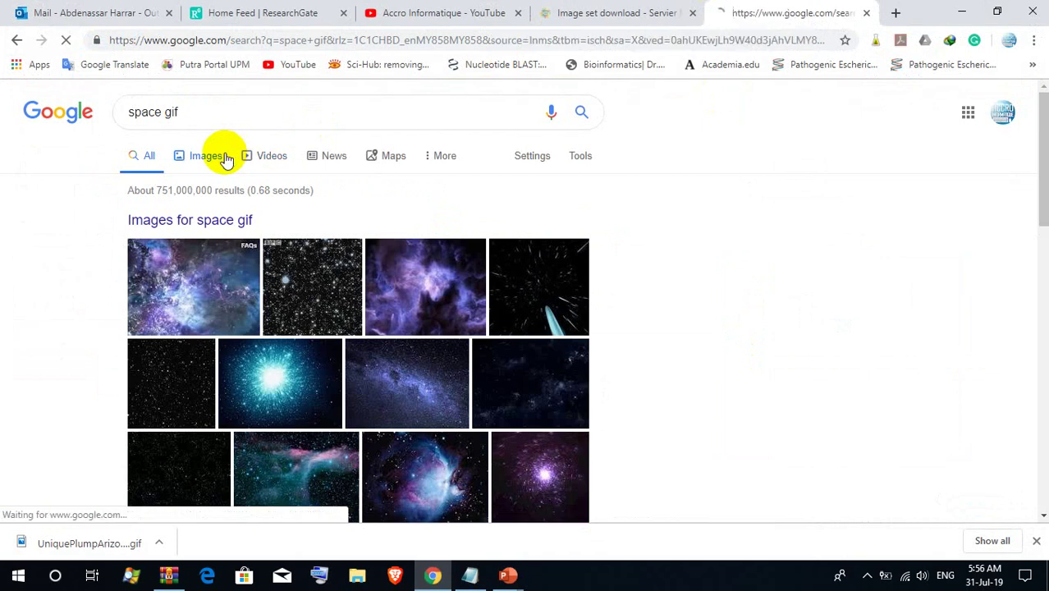
scroll(4, 191, "down", 4)
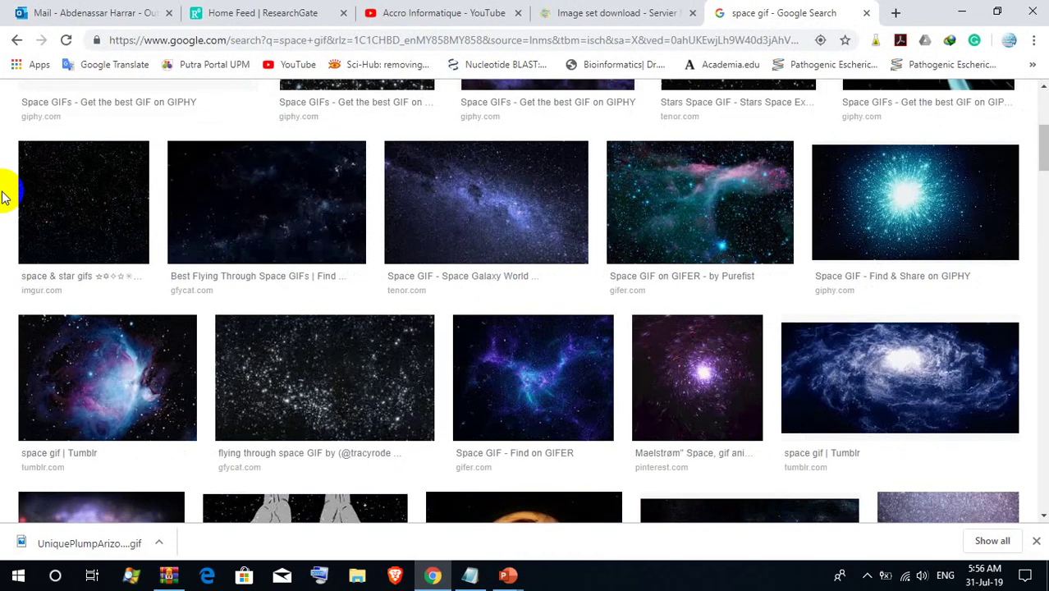
scroll(4, 193, "up", 3)
scroll(4, 197, "down", 1)
scroll(4, 197, "down", 2)
Save the star-field GIF result to the Desktop as zy85SqV.gif.
left_click(69, 212)
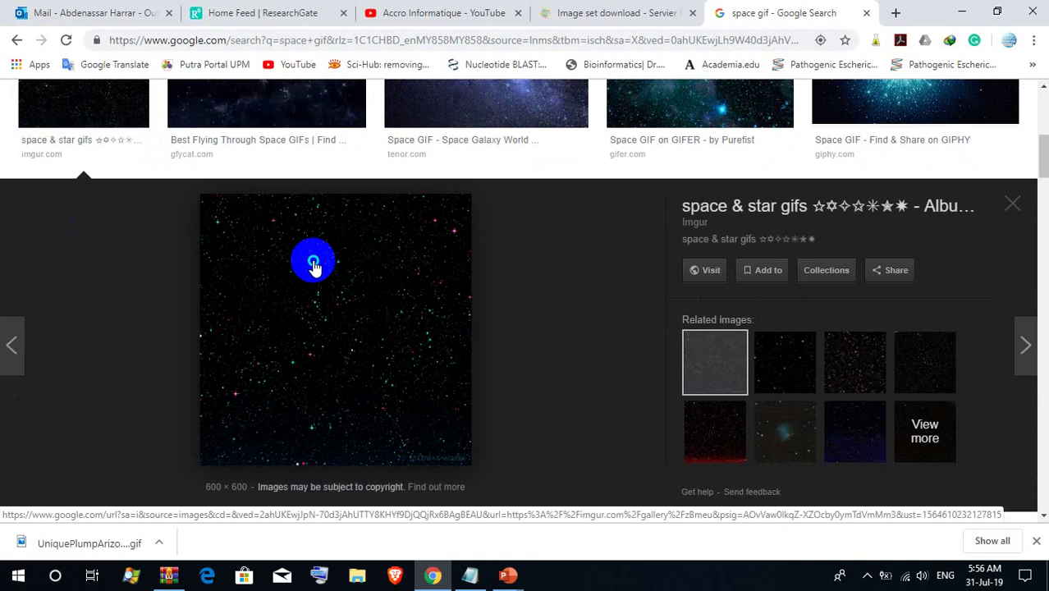
right_click(315, 262)
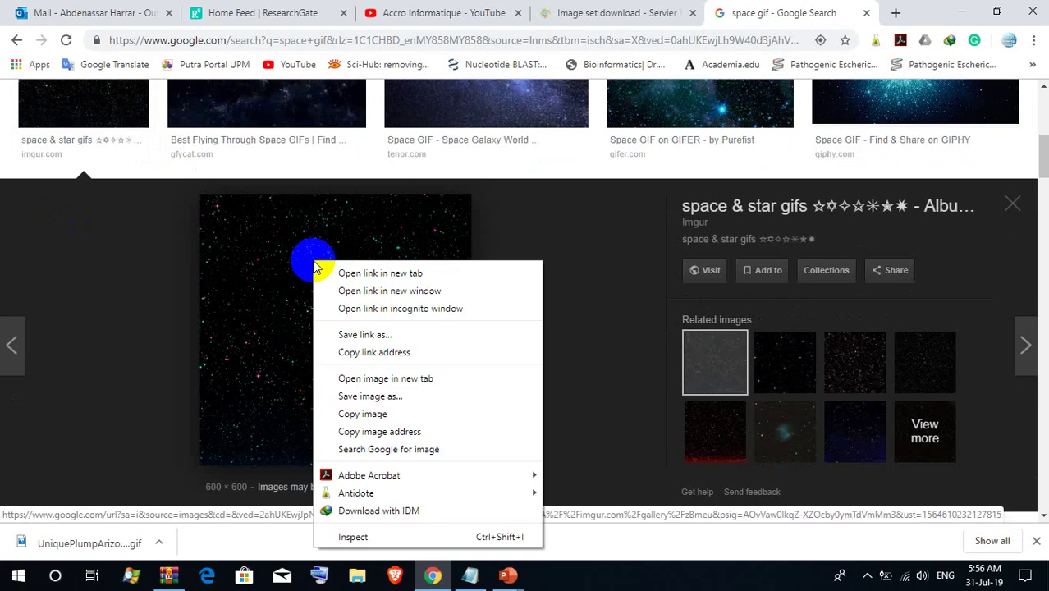
left_click(398, 396)
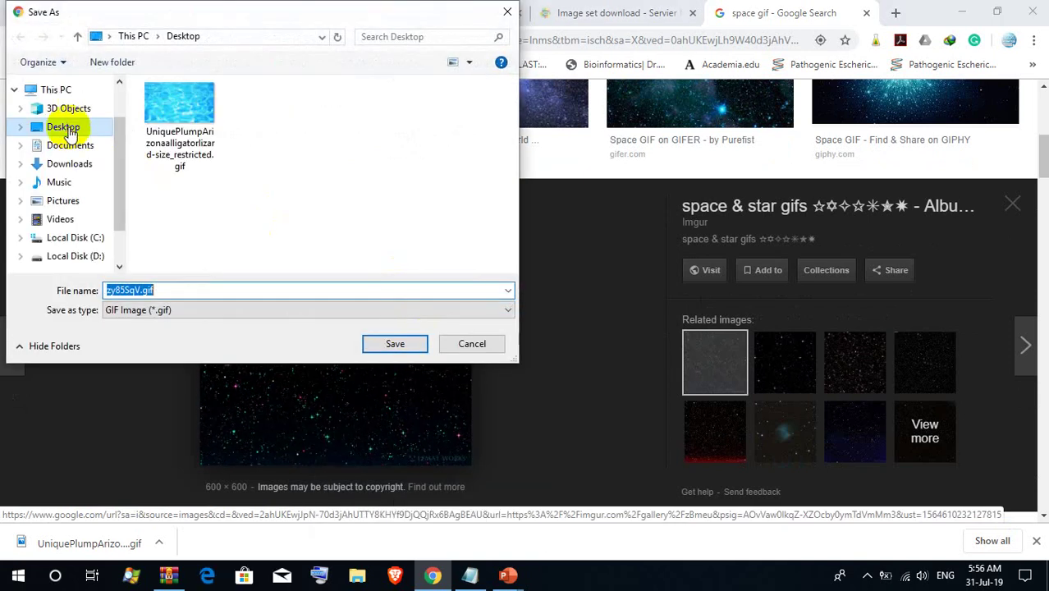
left_click(99, 128)
left_click(394, 344)
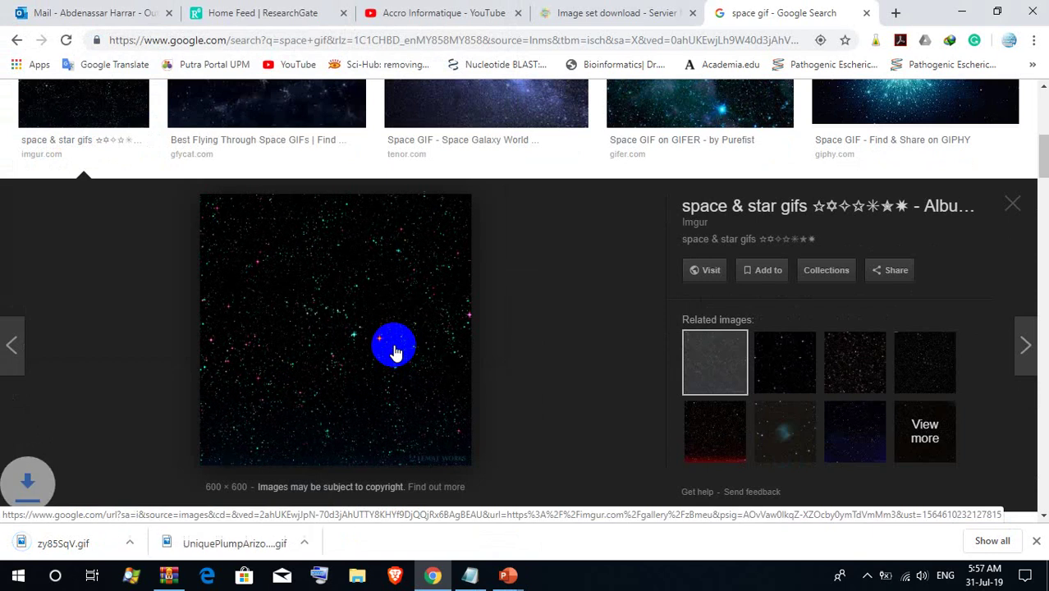
left_click(508, 574)
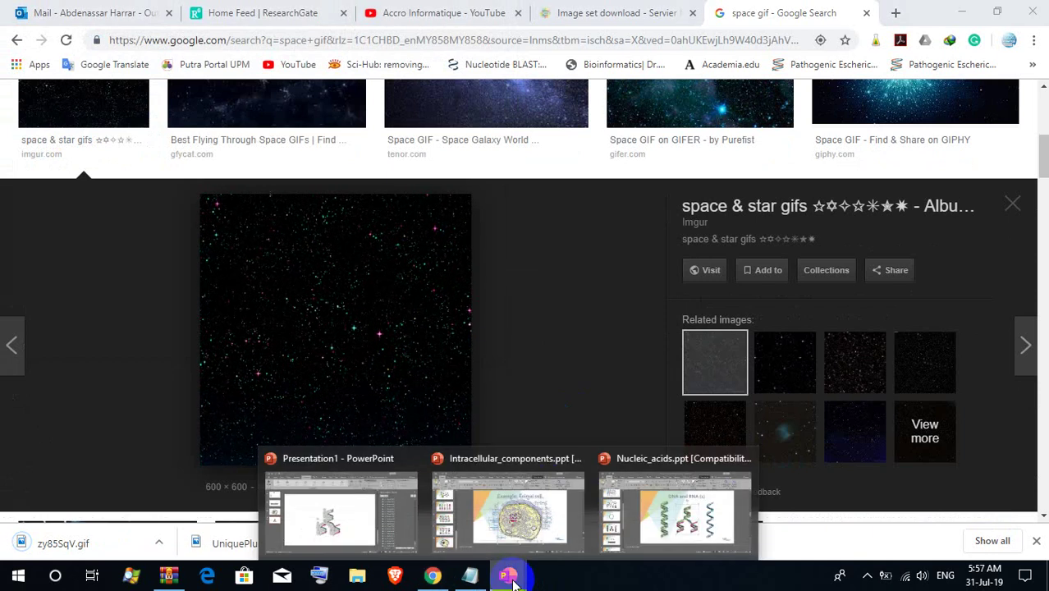
Set slide 1's background to a picture fill using the Desktop's zy85SqV.gif.
left_click(359, 534)
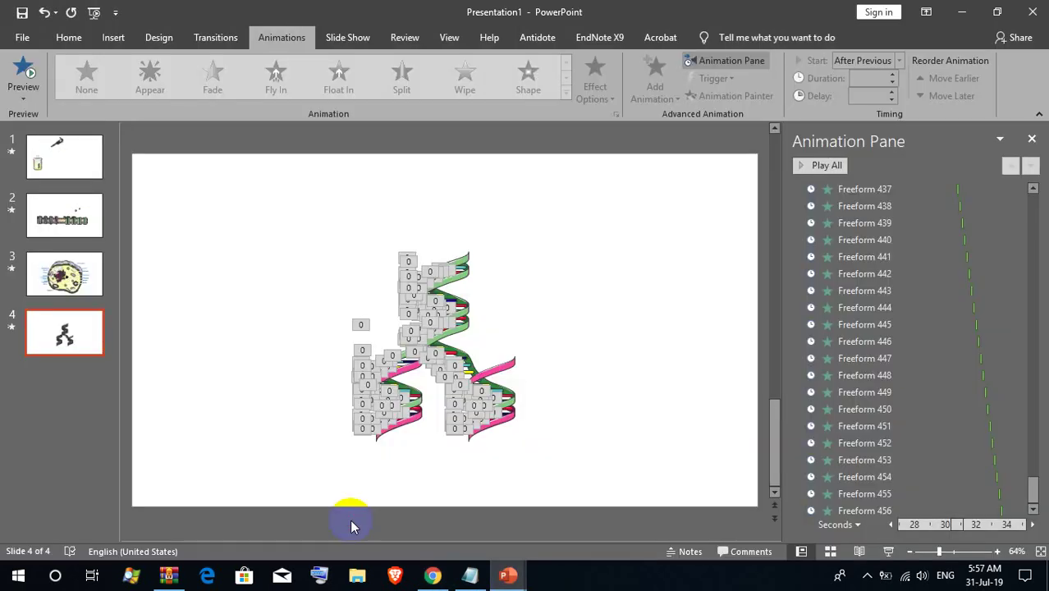
left_click(38, 162)
right_click(554, 243)
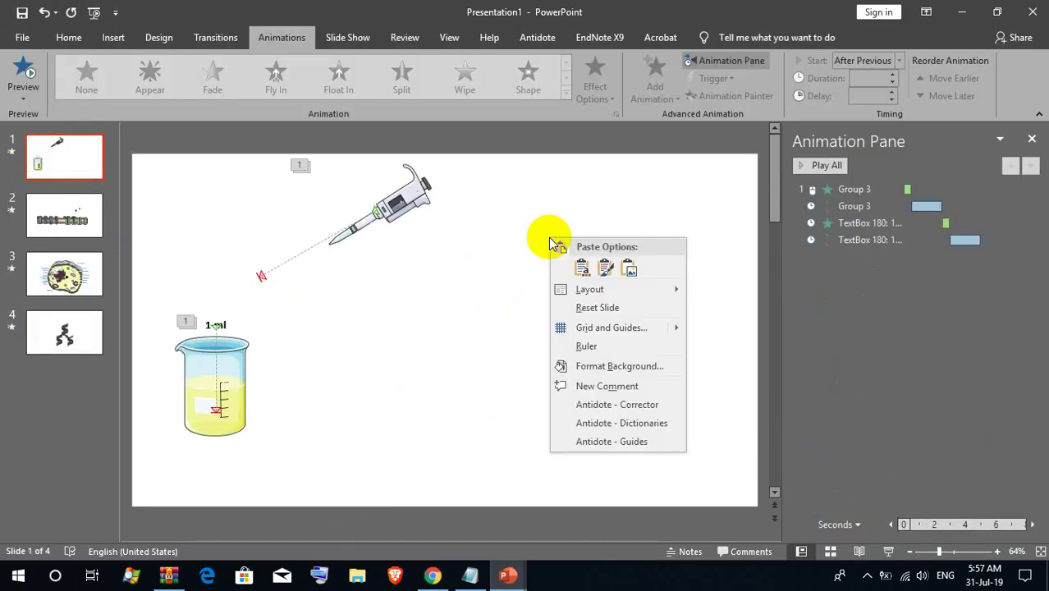
left_click(620, 366)
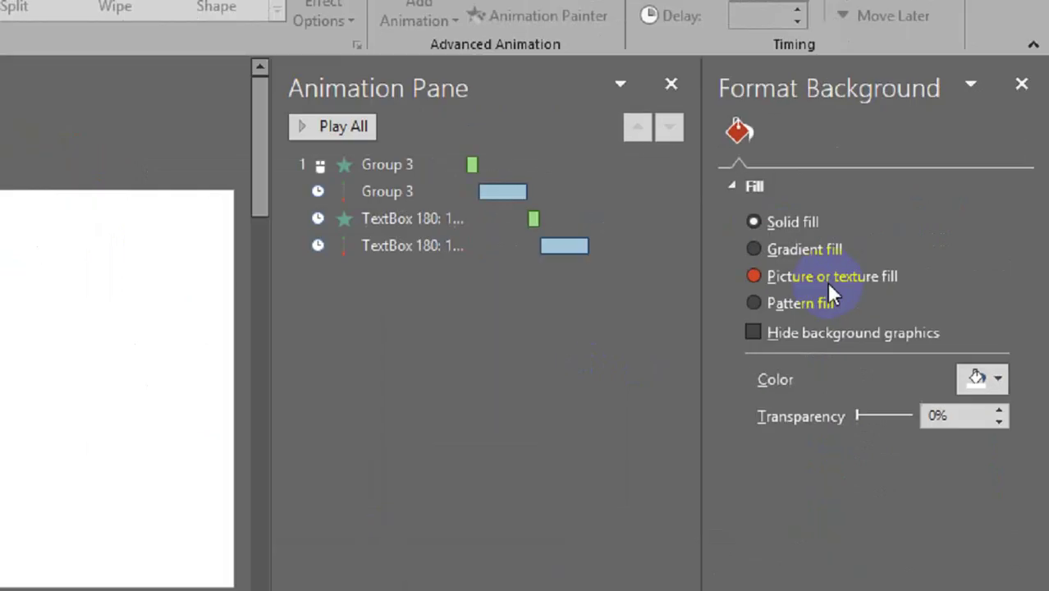
left_click(827, 278)
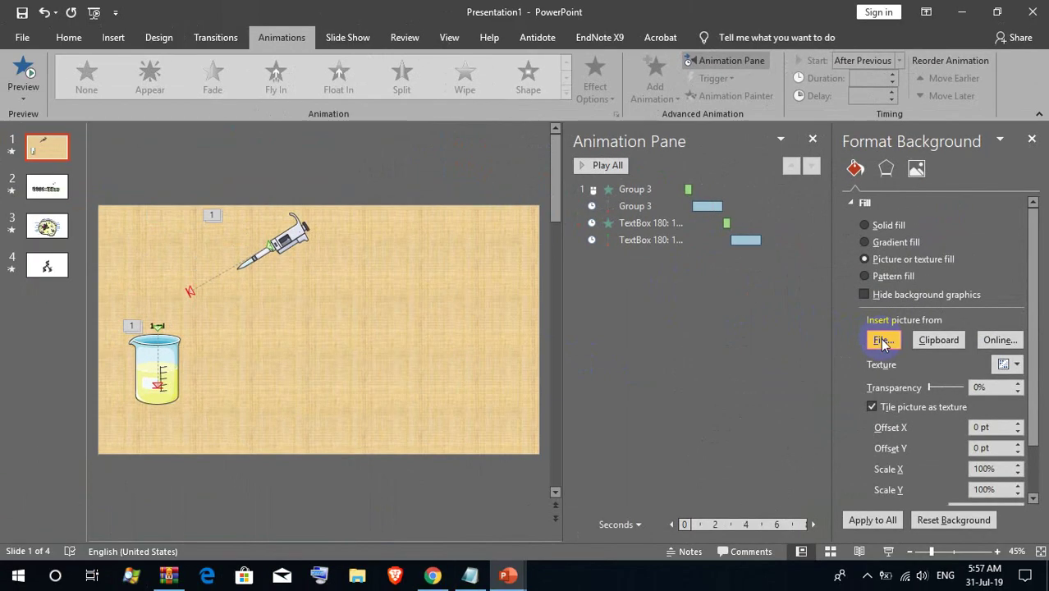
left_click(884, 341)
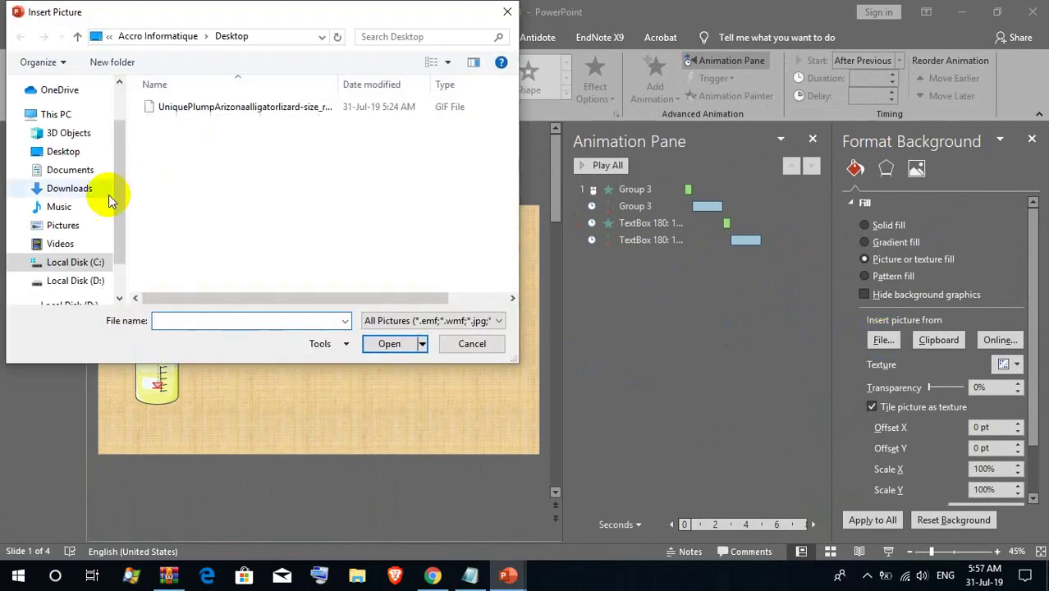
left_click(72, 153)
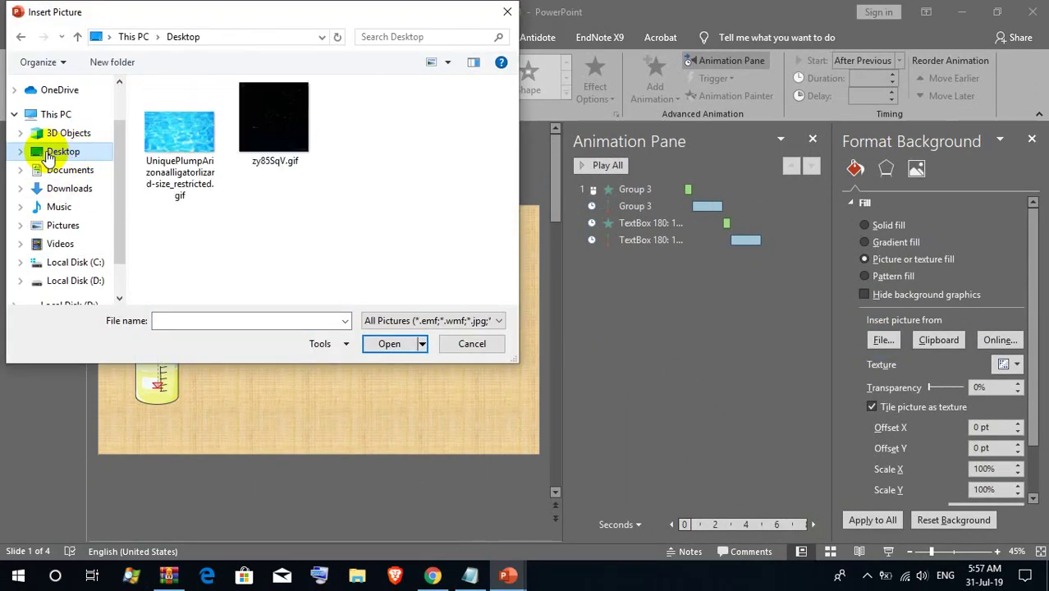
left_click(273, 140)
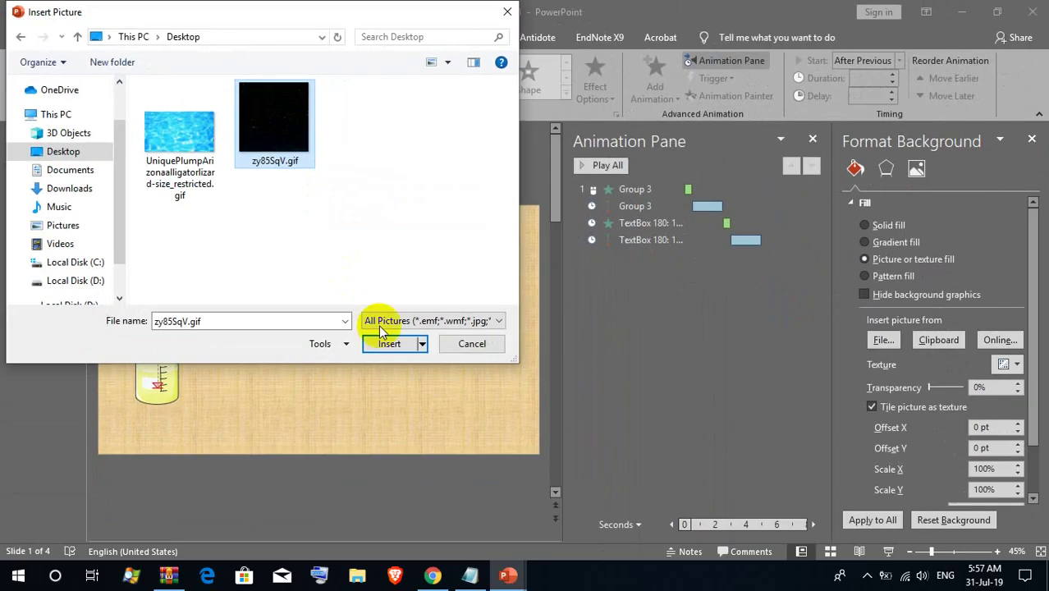
left_click(412, 367)
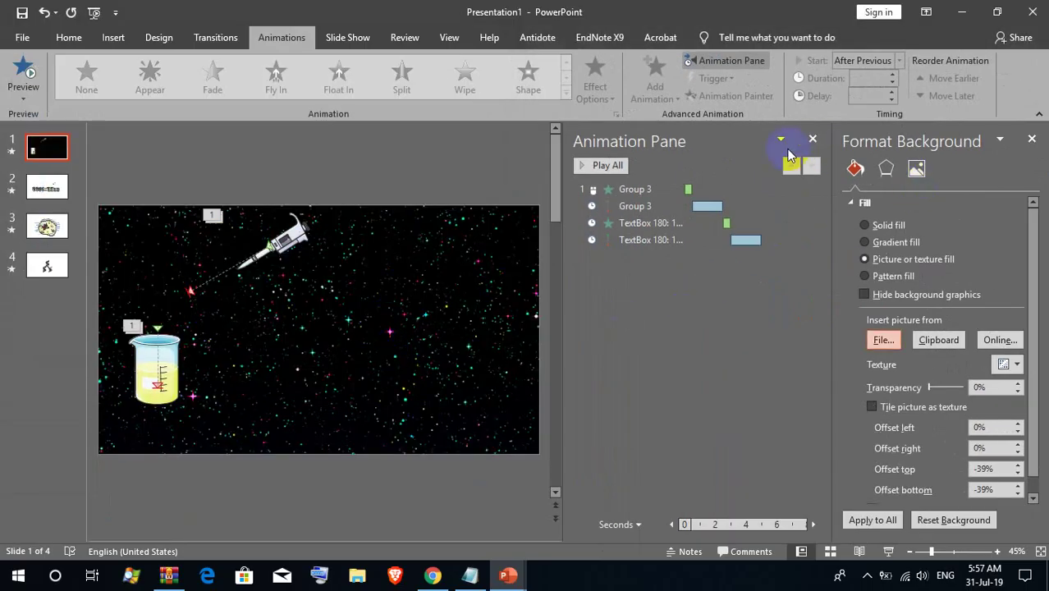
Apply the star-field background to all slides and play the slide show from slide 1.
left_click(813, 140)
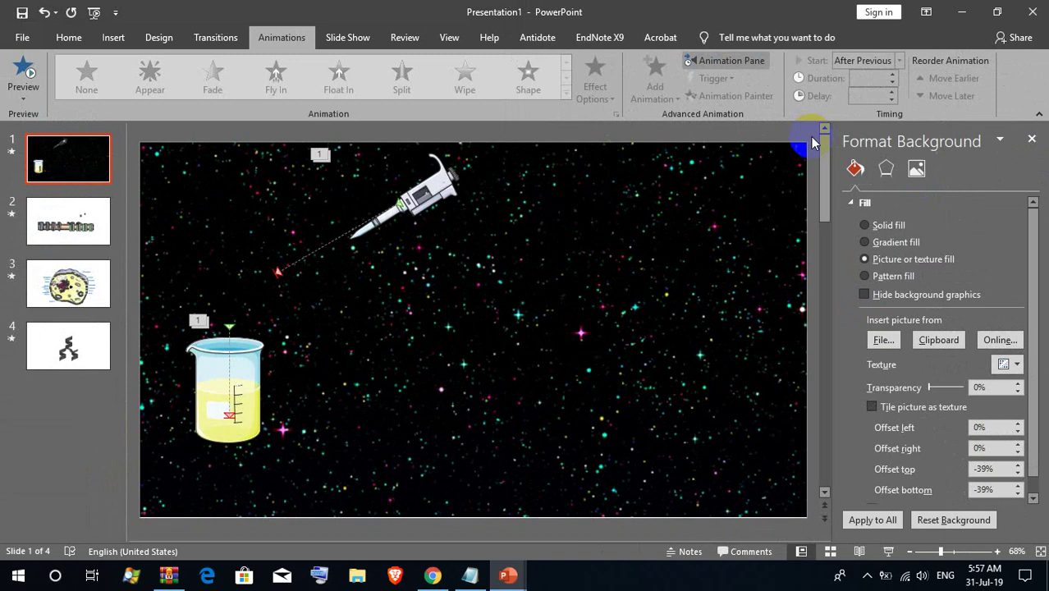
left_click(461, 261)
left_click(873, 520)
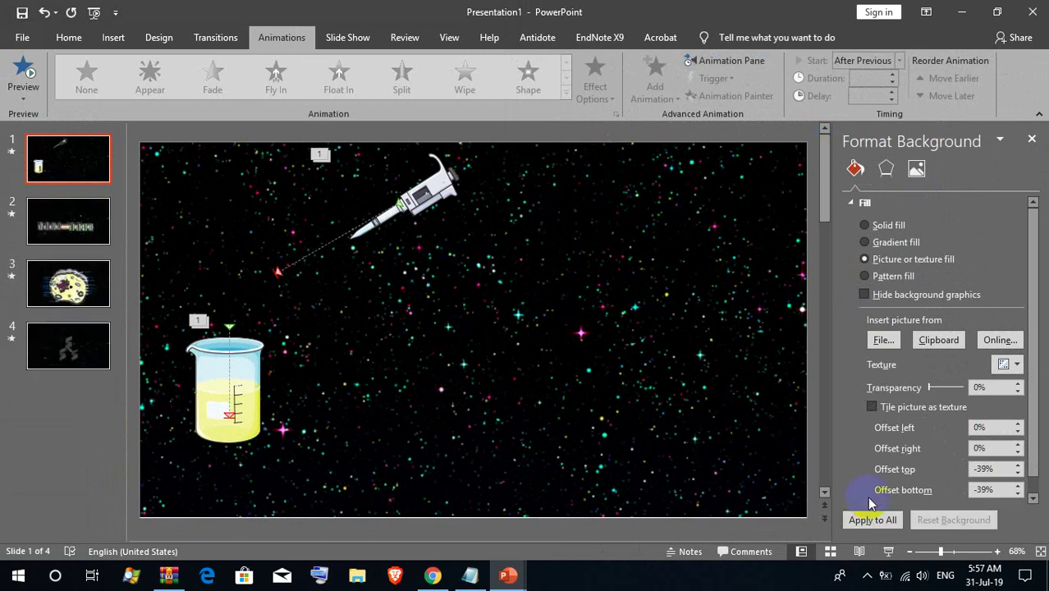
left_click(886, 551)
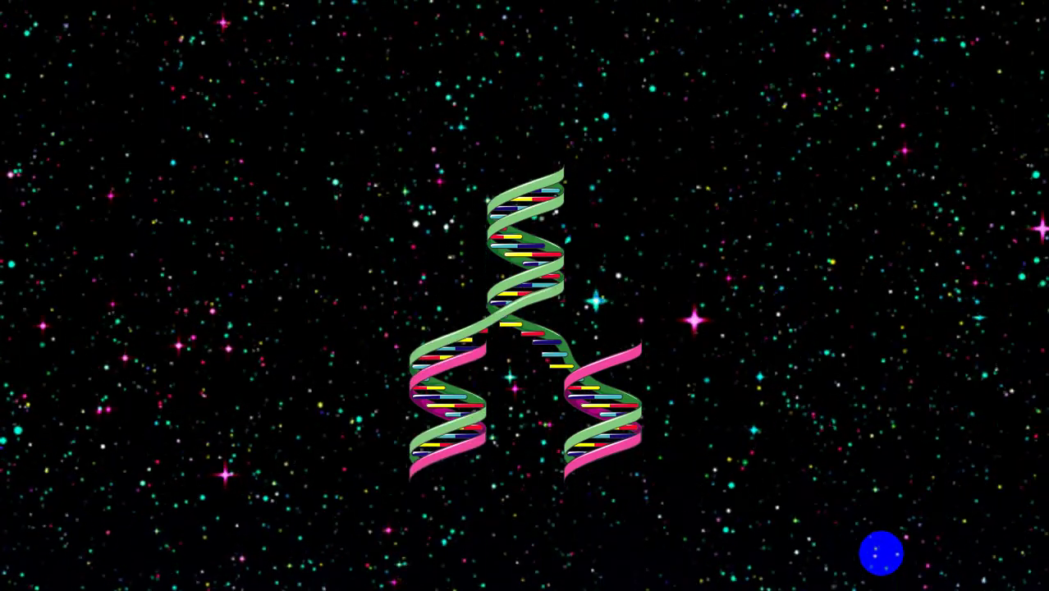
Add an empty fifth slide after the DNA slide with its placeholders deleted, then start a new presentation.
key("Escape")
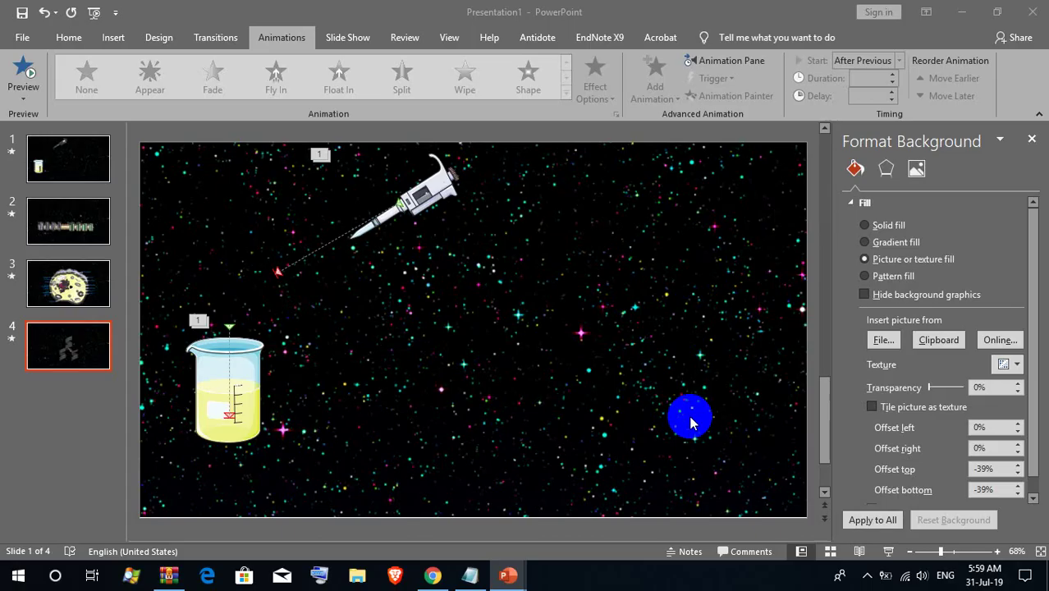
left_click(92, 348)
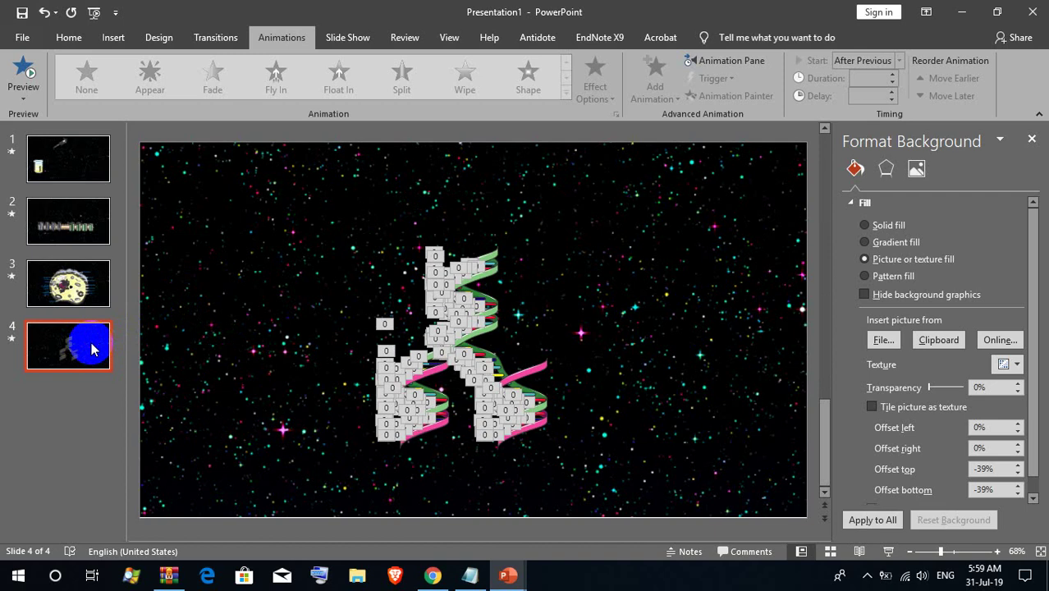
key("Return")
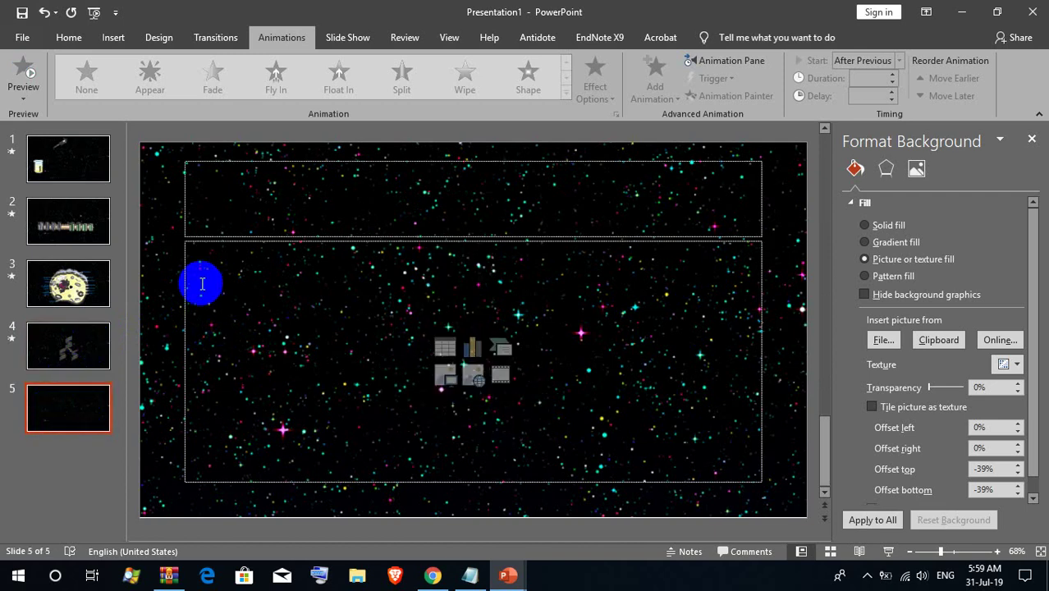
left_click_drag(163, 147, 786, 497)
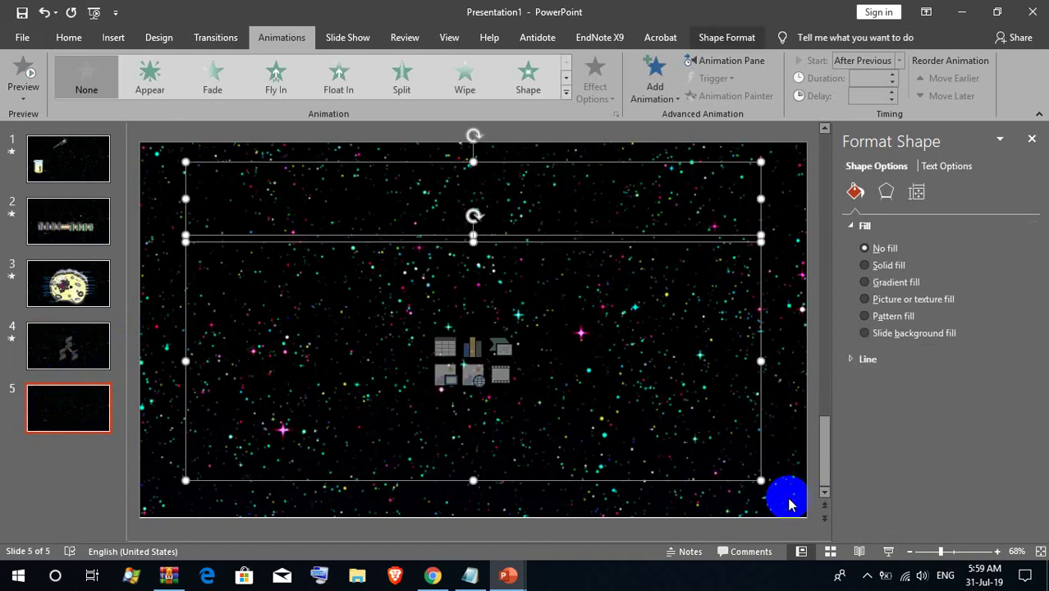
key("Delete")
key("ctrl+n")
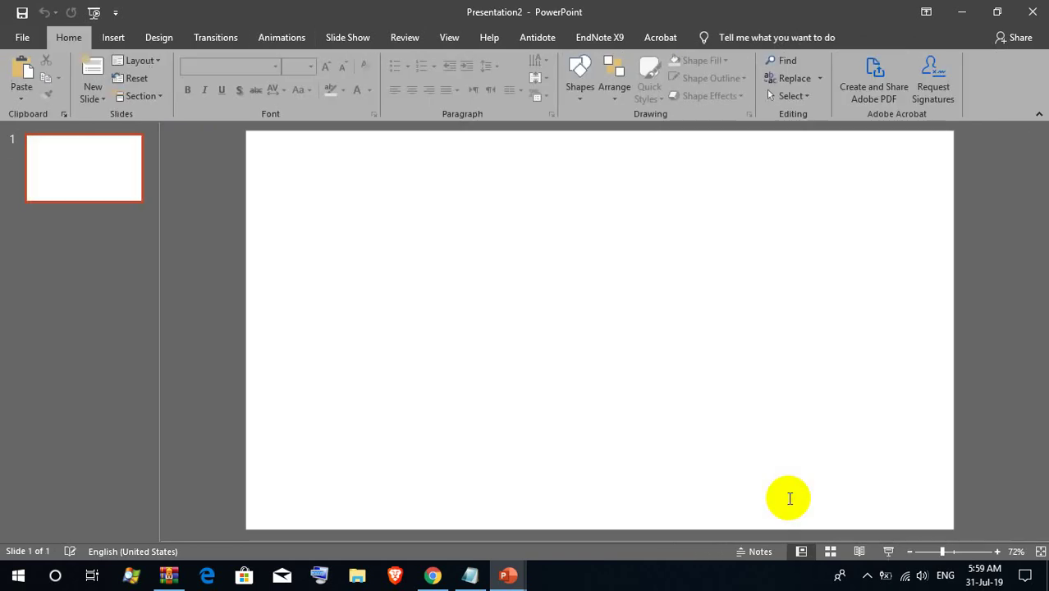
Title the slide 'thanks for watching / you like the video / please subscribe to my channel / ACCRO informatique' and present it.
left_click(546, 245)
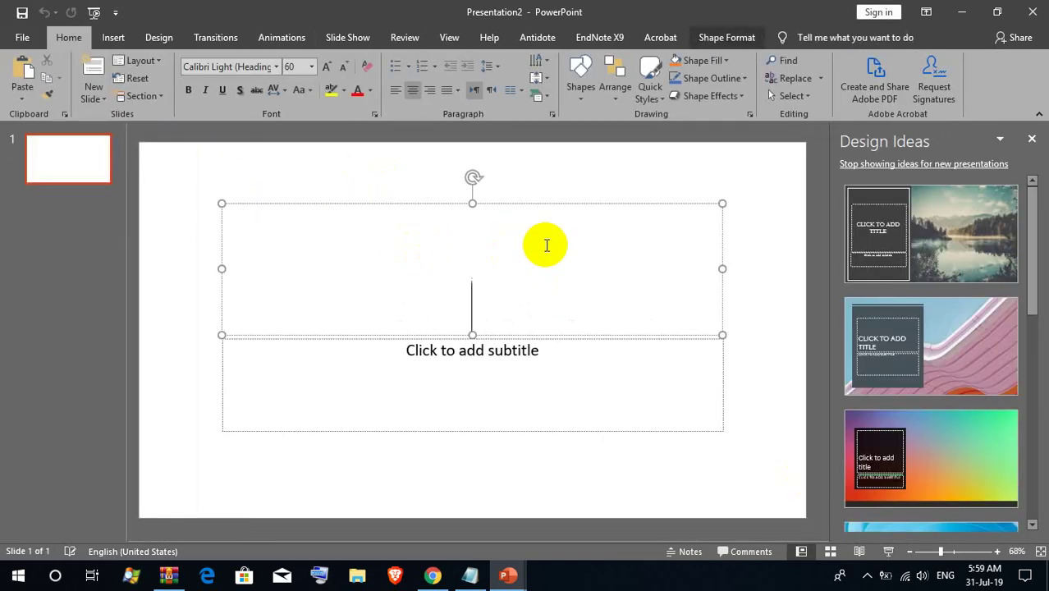
type("than")
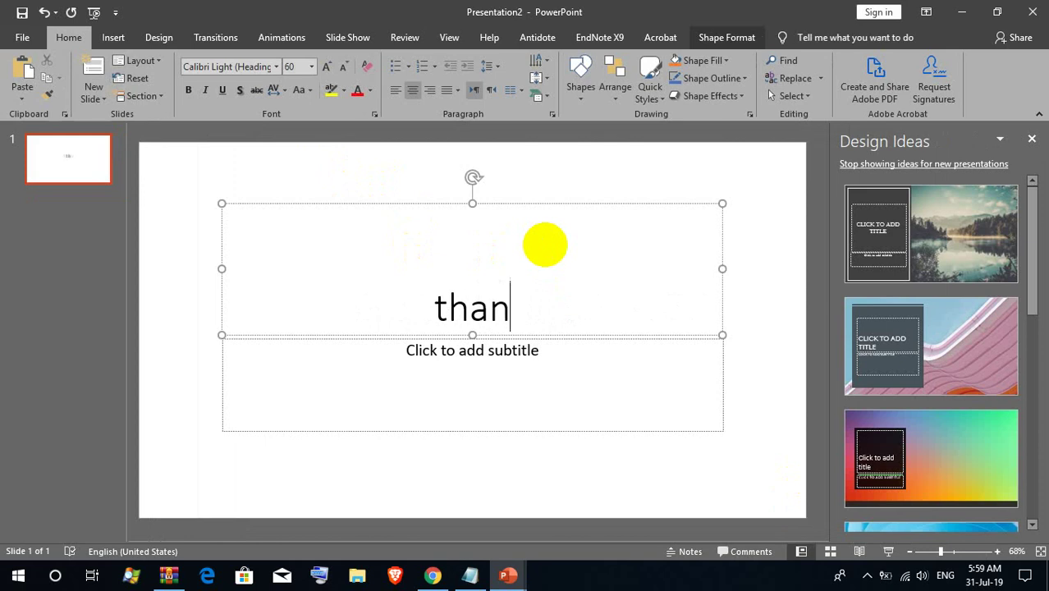
type("ks fo")
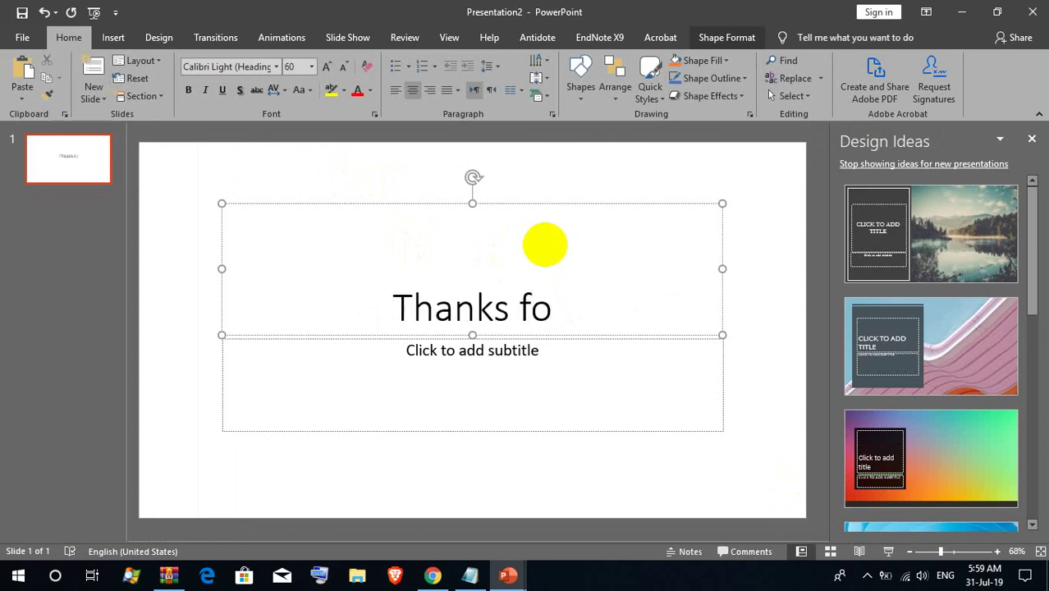
type("r wat")
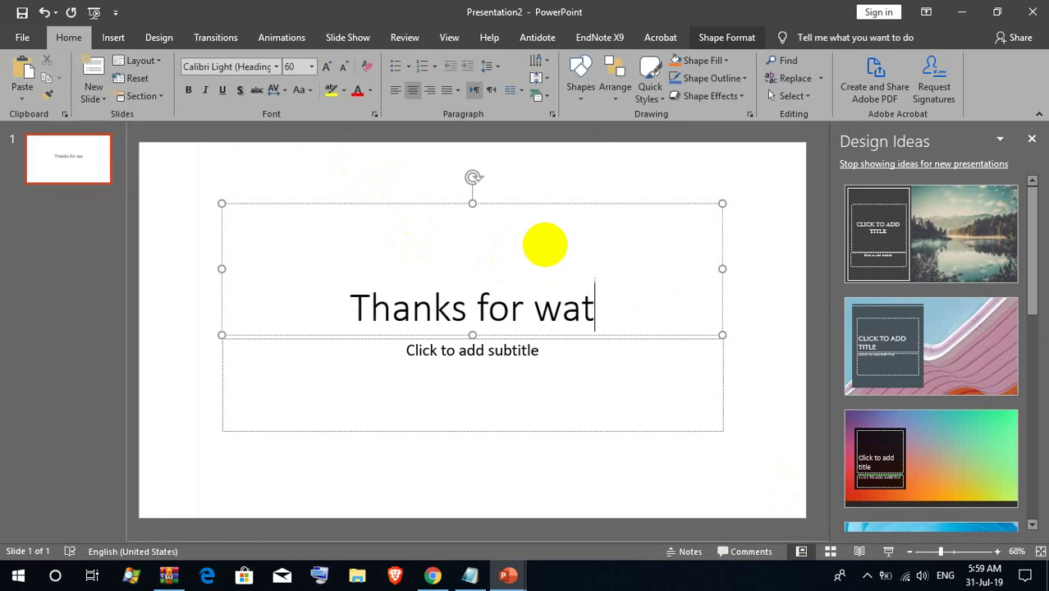
type("ching")
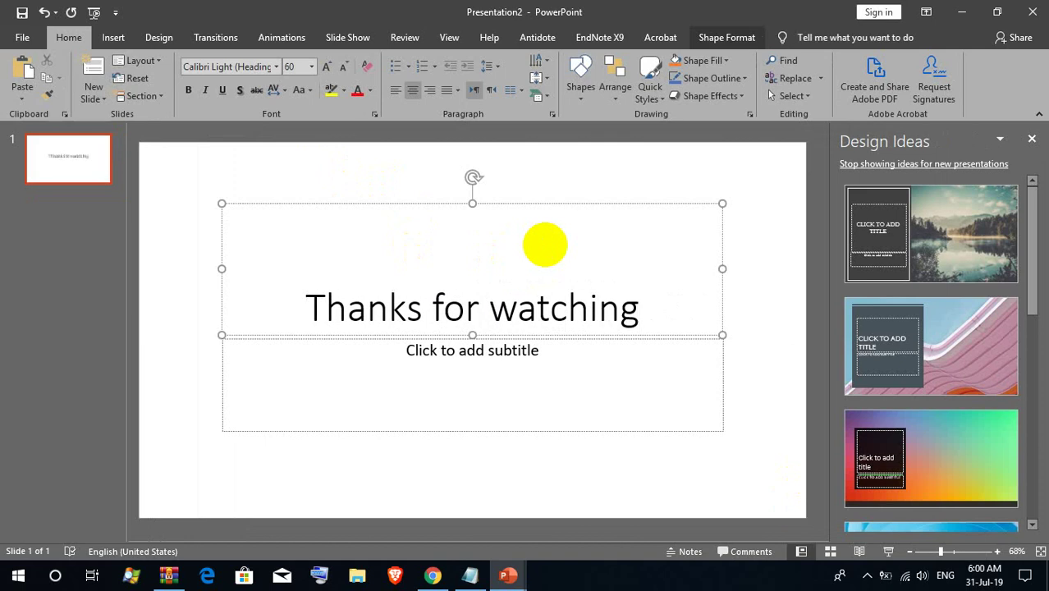
key("Return")
type("if")
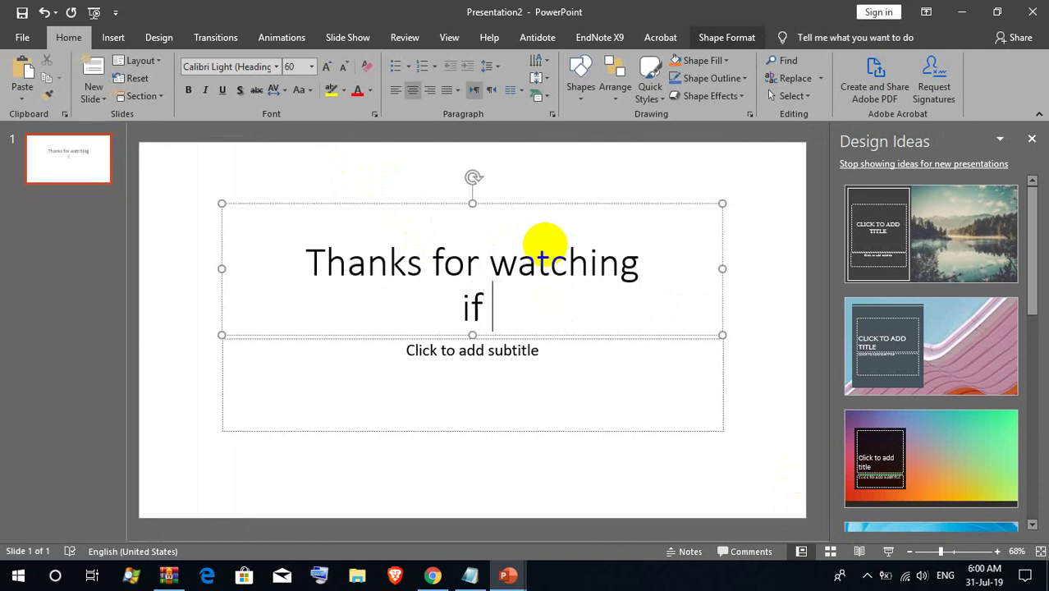
type("you li")
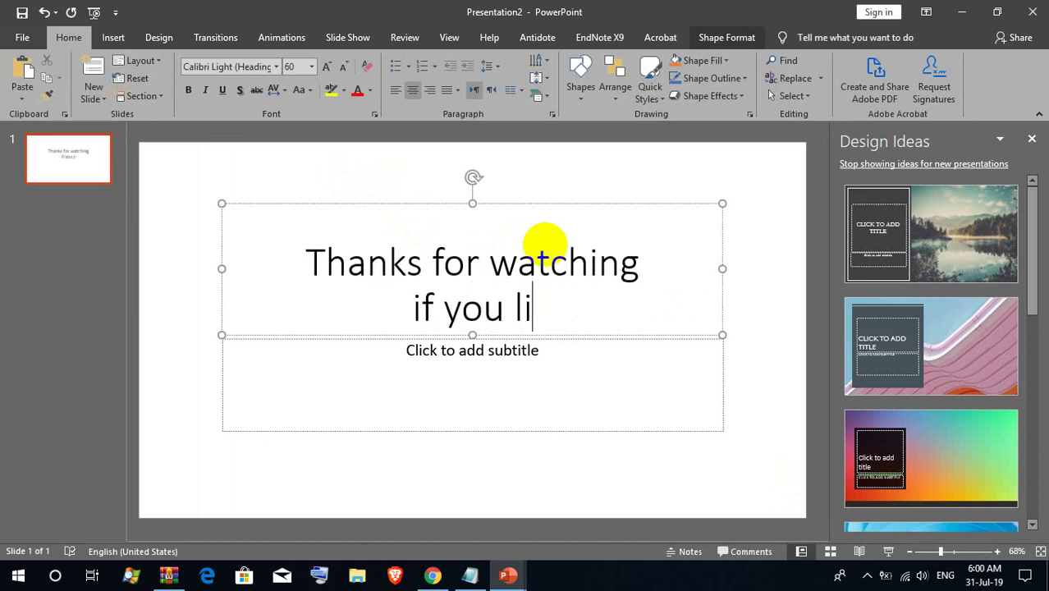
type("ke the ")
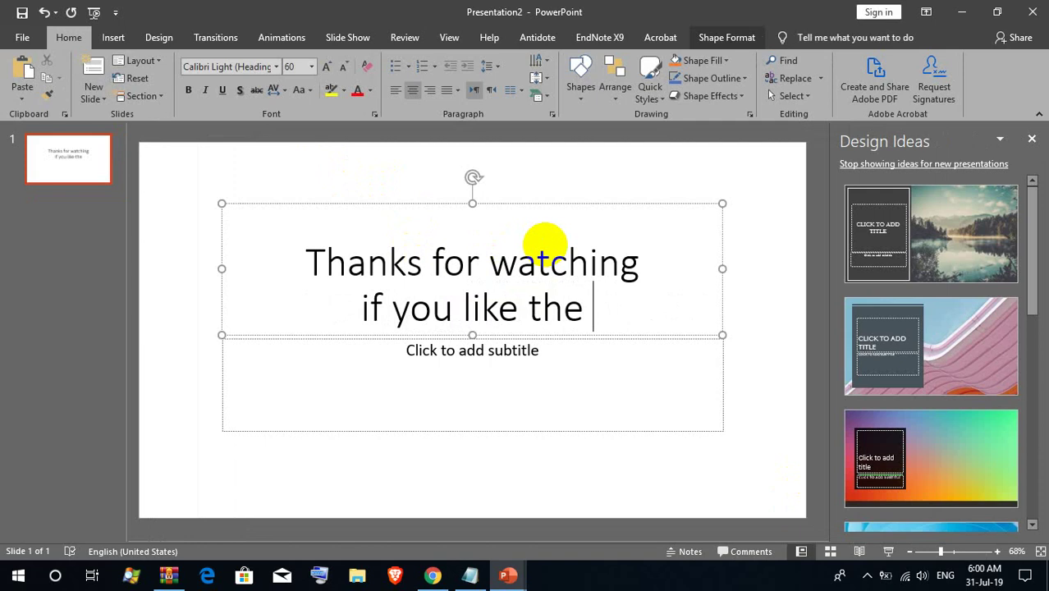
type("video")
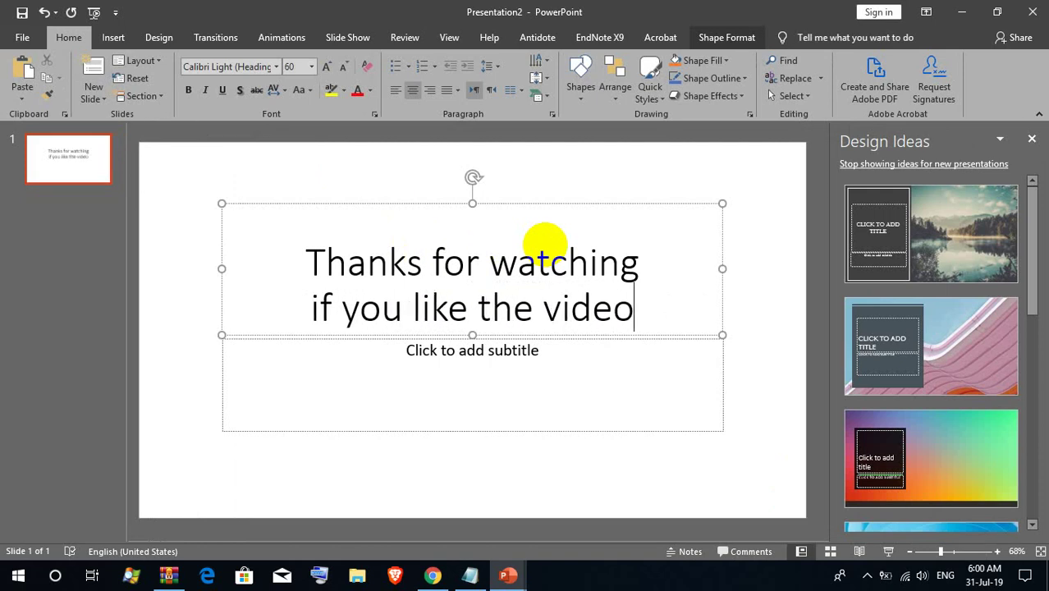
key("Return")
type("please ")
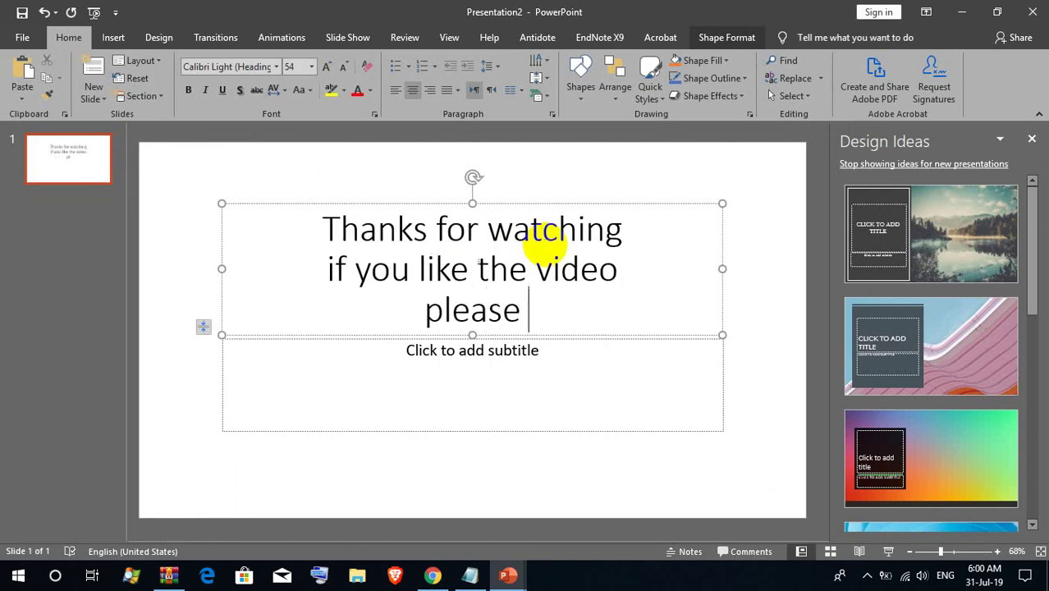
type("sub")
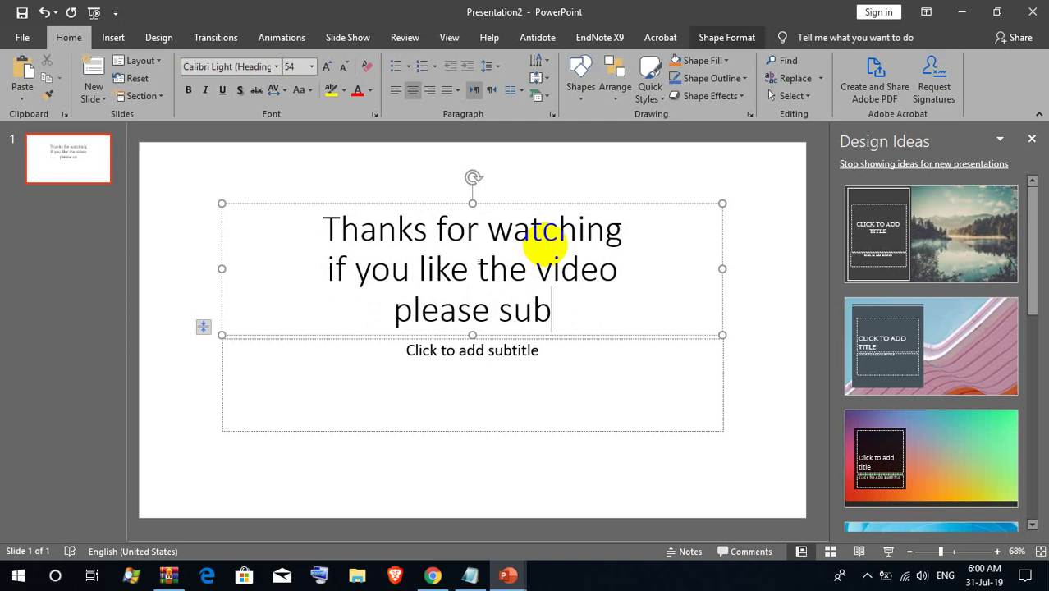
type("scribe")
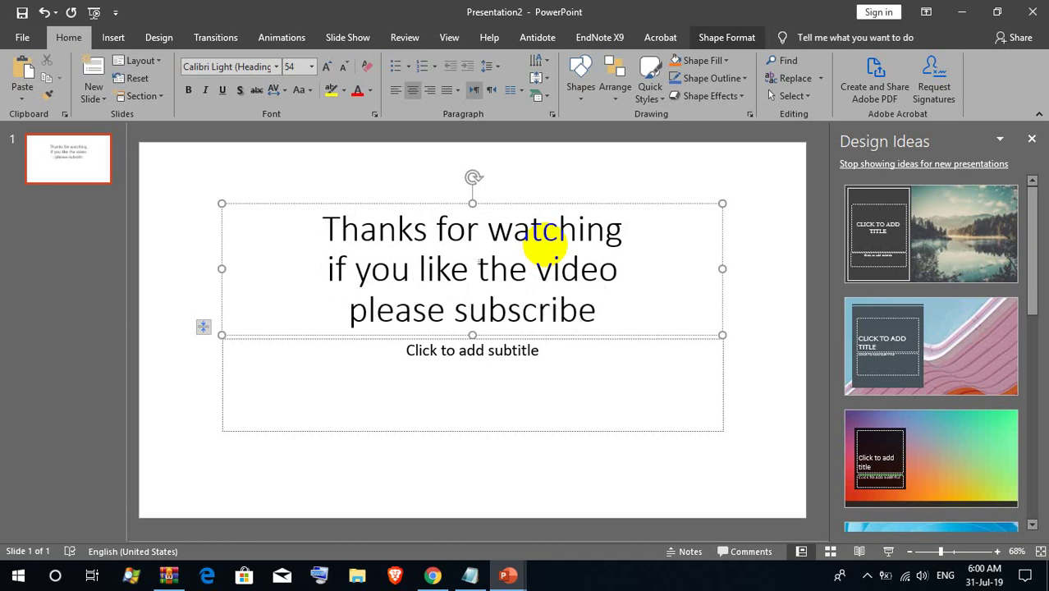
type(" to my")
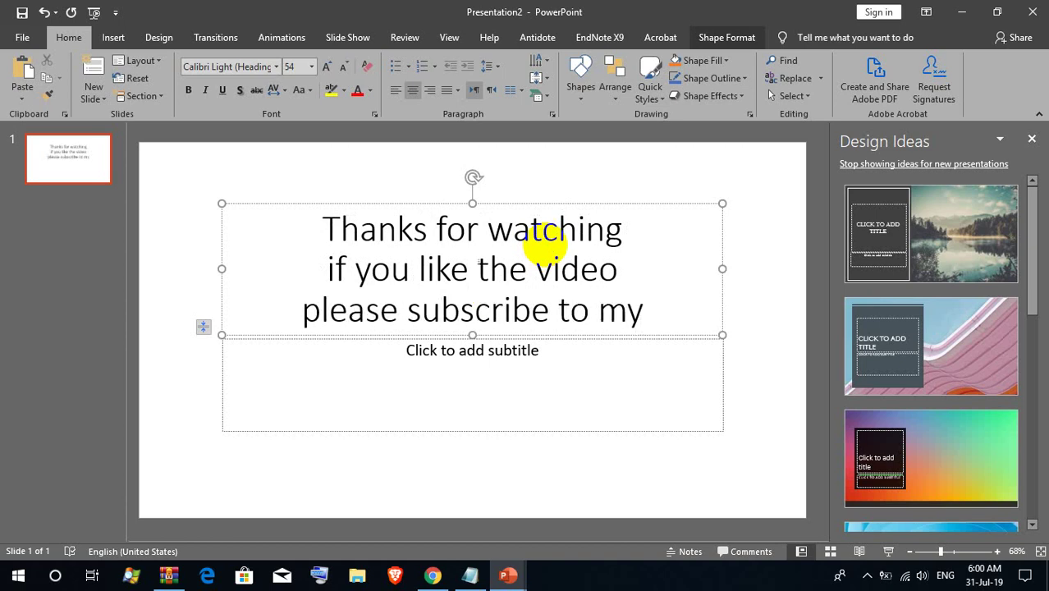
type(" cham")
key("BackSpace")
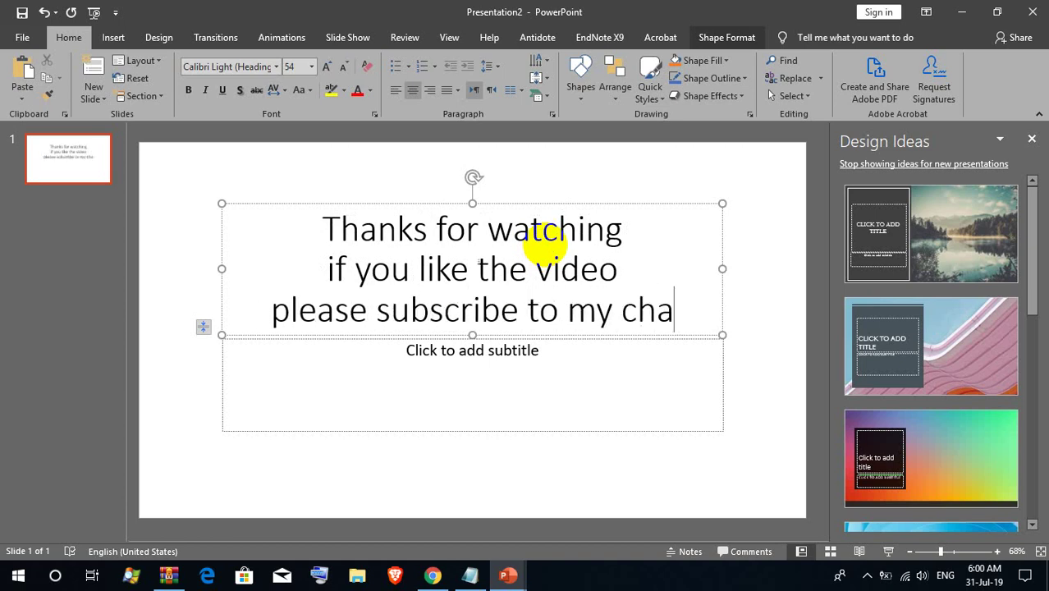
type("nnel")
key("Return")
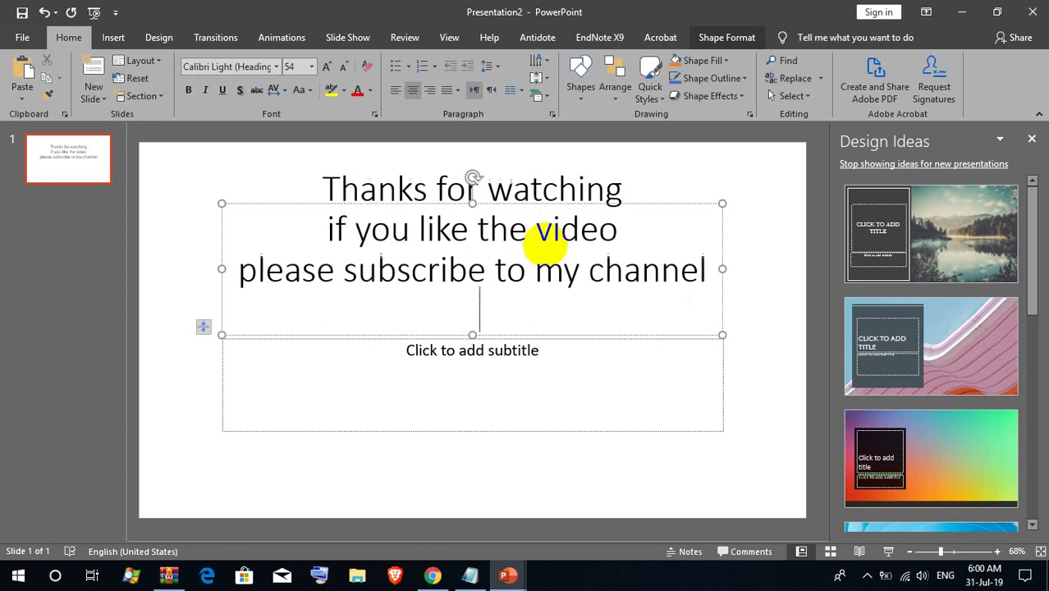
type("AC")
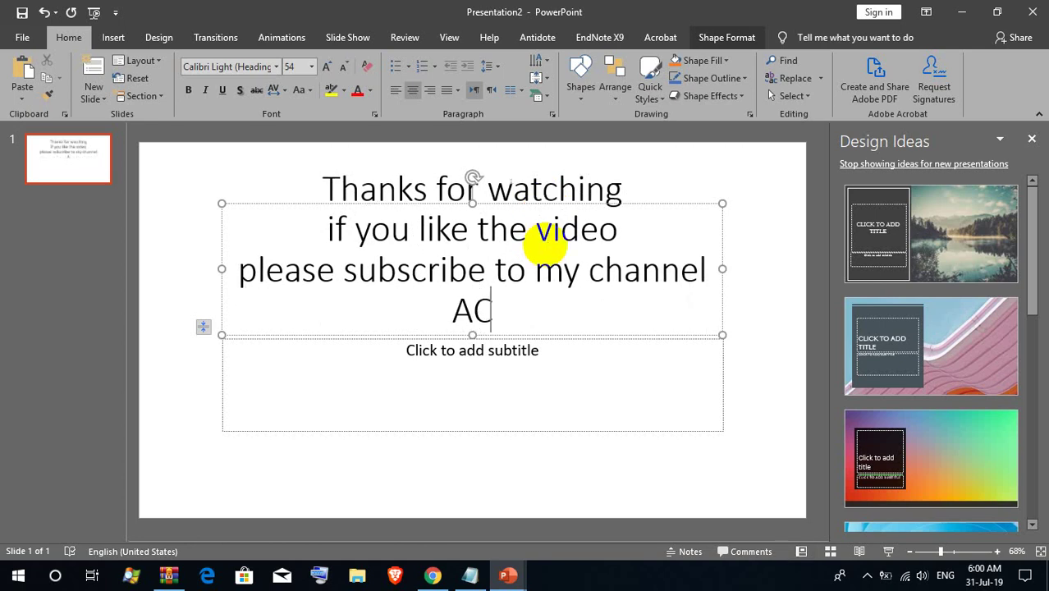
type("CRO ")
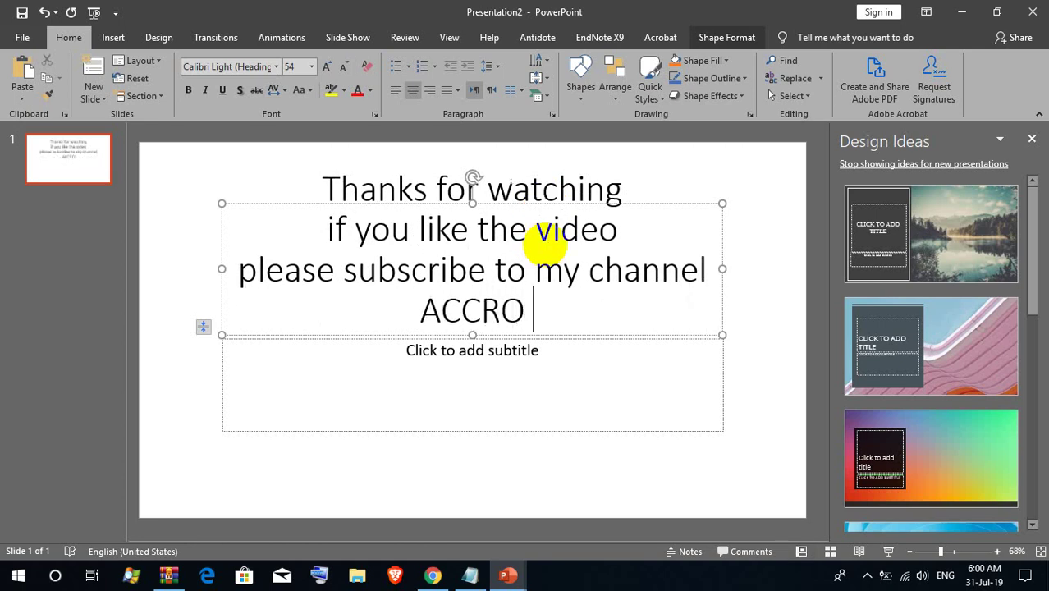
type("inf")
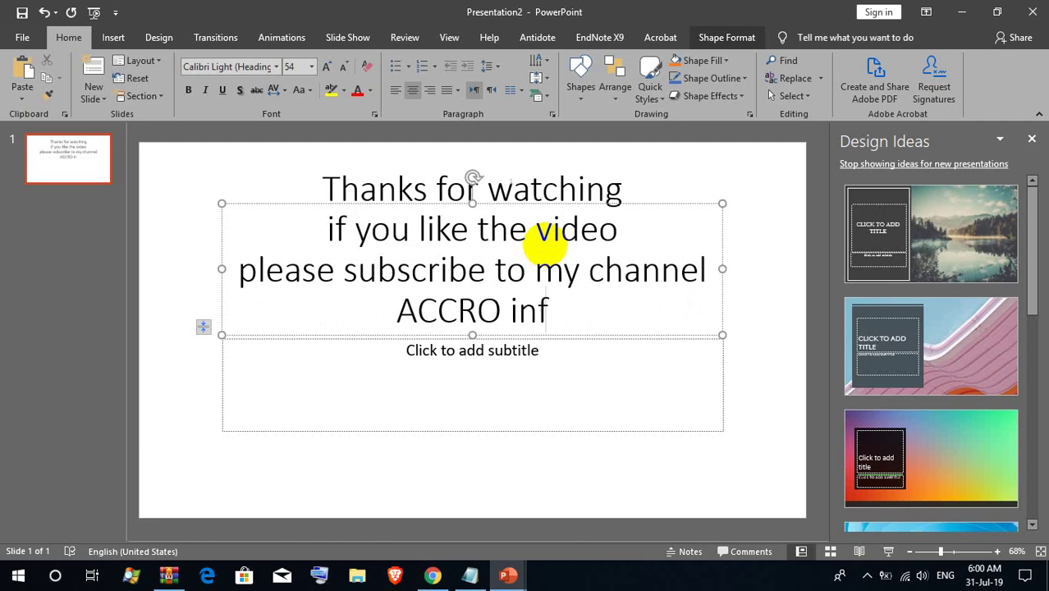
type("ormati")
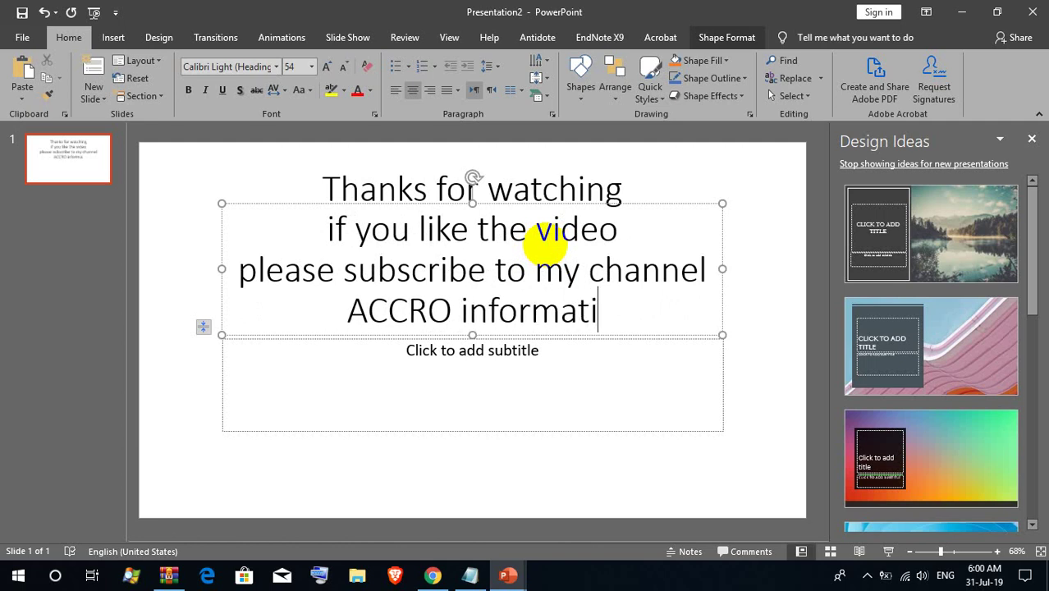
type("que")
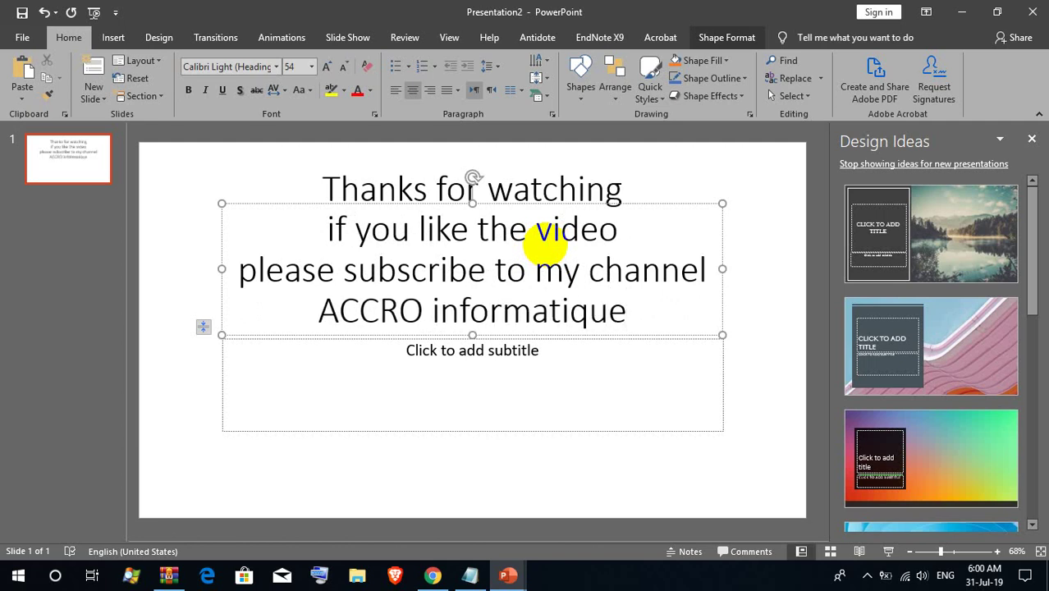
left_click(888, 551)
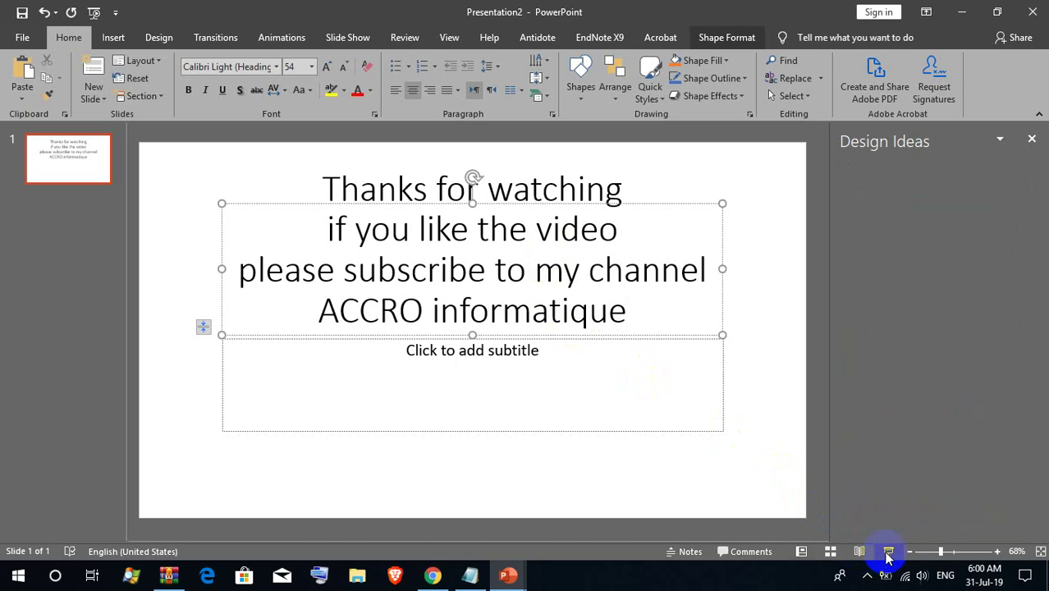